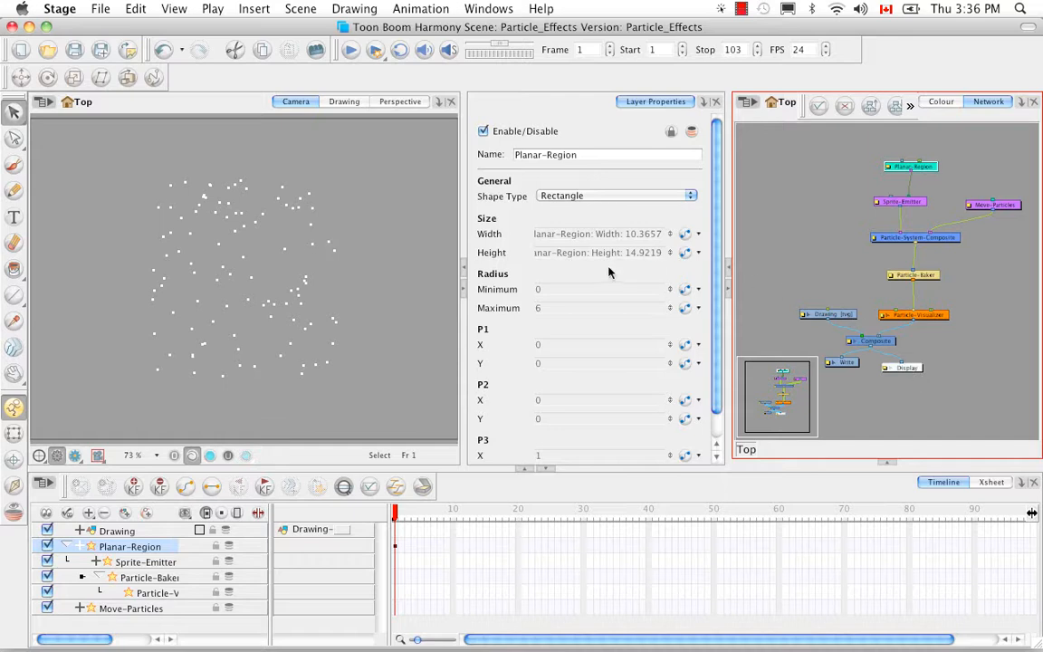
Insert a Basic Gravity Based System particle preset into the scene.
{"action": "left_click", "coordinate": [255, 9]}
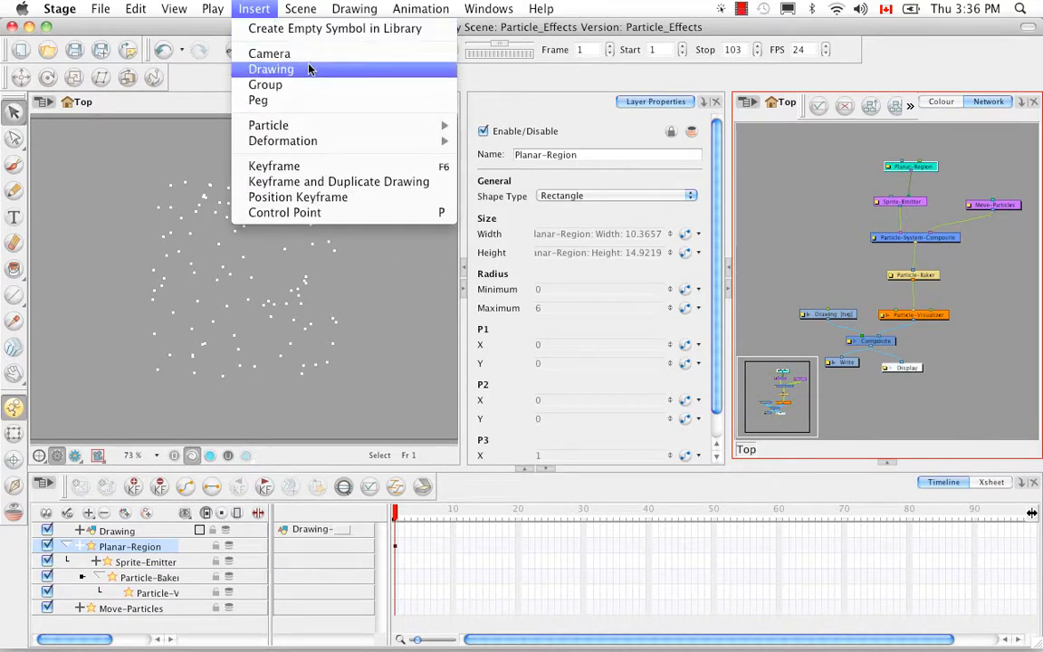
{"action": "mouse_move", "coordinate": [336, 122]}
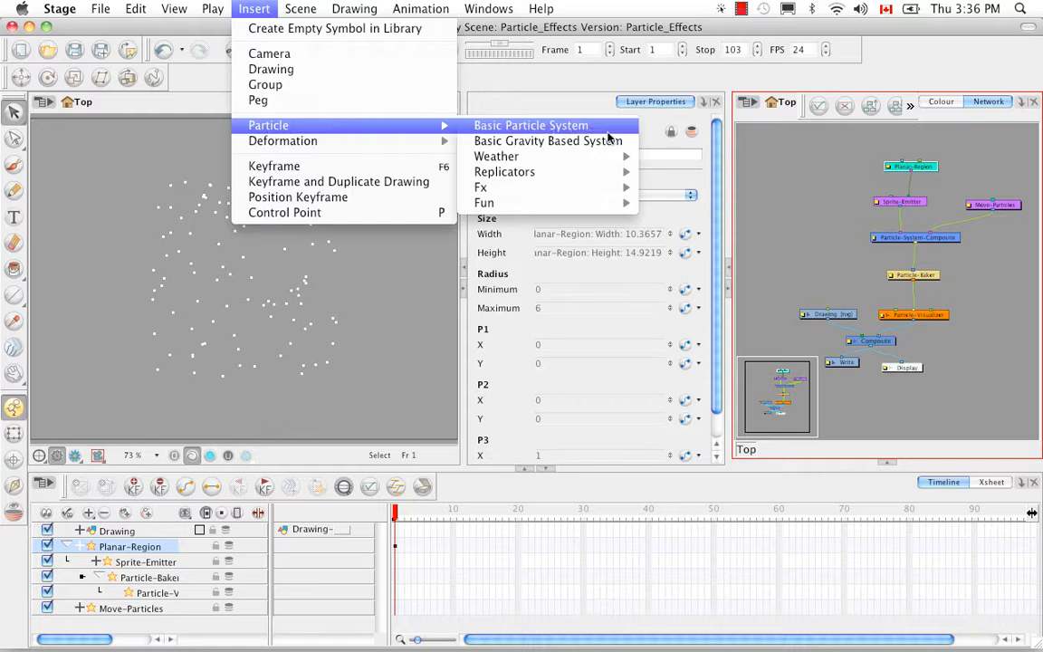
{"action": "mouse_move", "coordinate": [615, 198]}
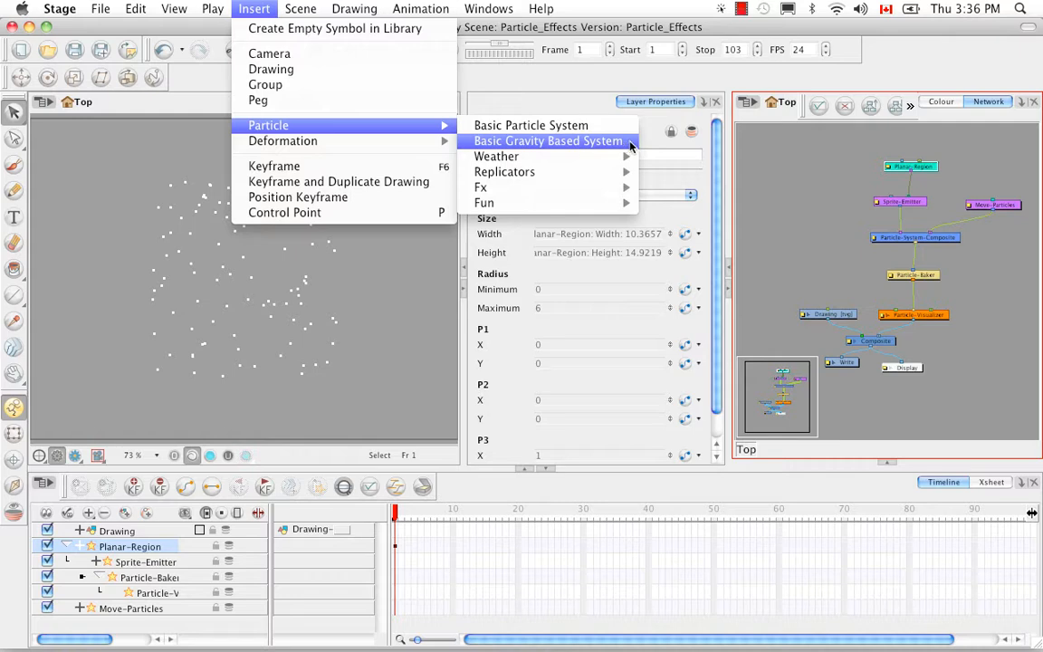
{"action": "left_click", "coordinate": [631, 146]}
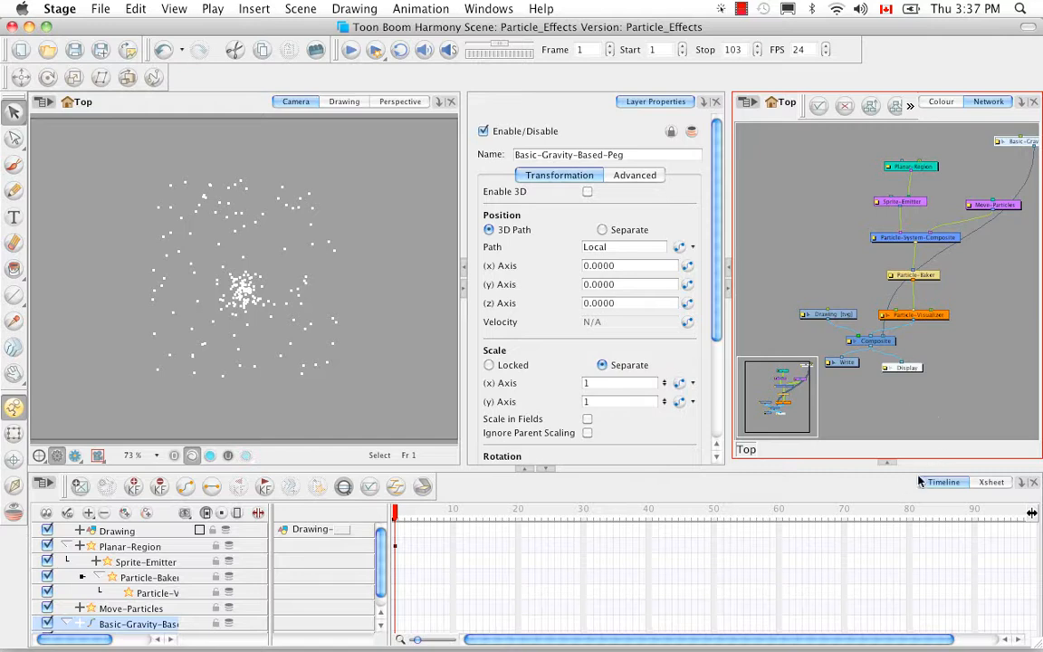
Add the Basic-Gravity-Based preset from the Particle-Examples category of the Module Library to the network.
{"action": "left_click", "coordinate": [887, 463]}
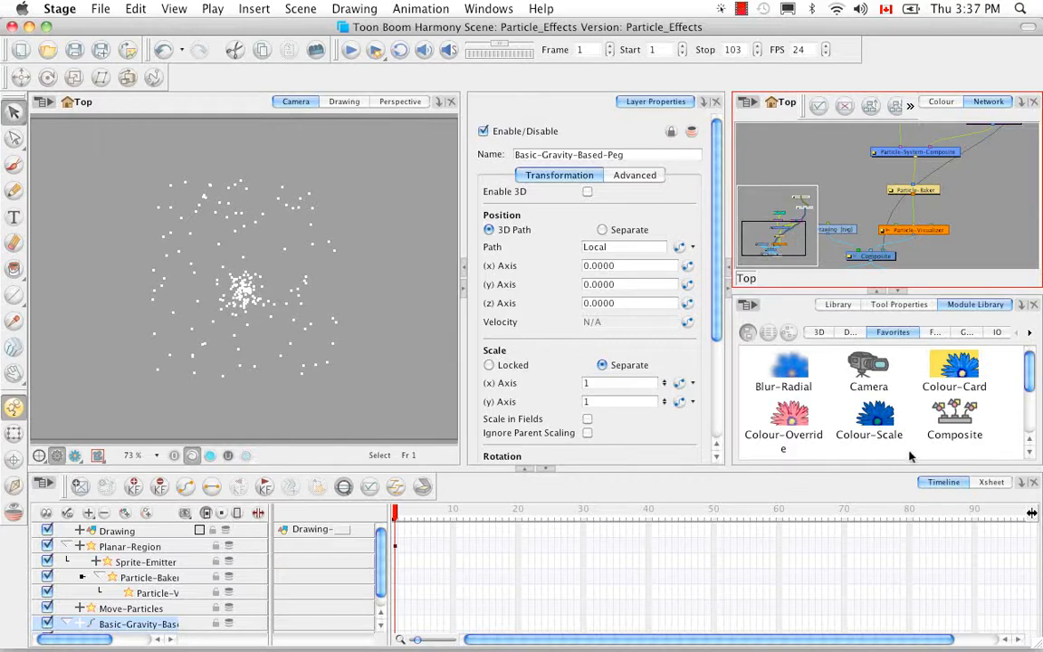
{"action": "left_click", "coordinate": [1029, 336]}
{"action": "left_click", "coordinate": [1029, 335]}
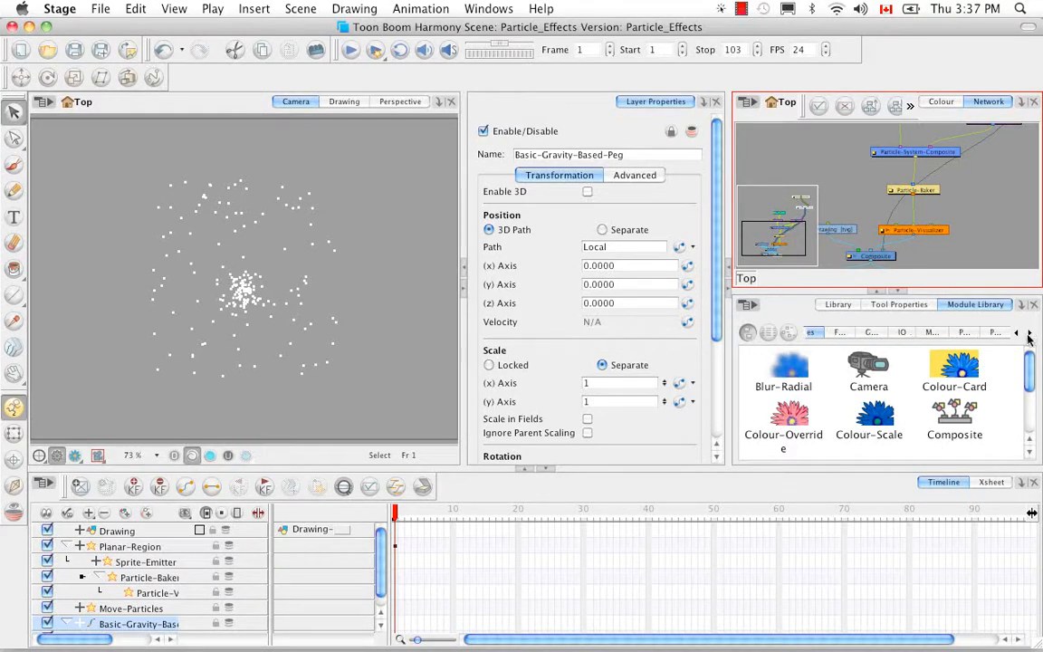
{"action": "left_click", "coordinate": [1029, 337]}
{"action": "left_click", "coordinate": [961, 332]}
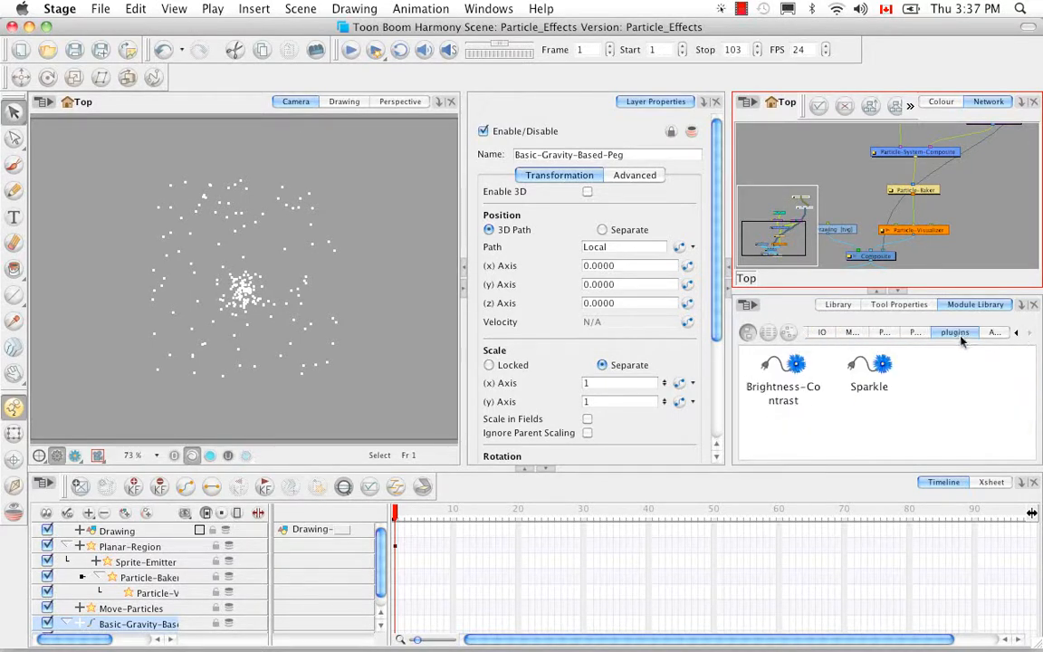
{"action": "left_click", "coordinate": [930, 333]}
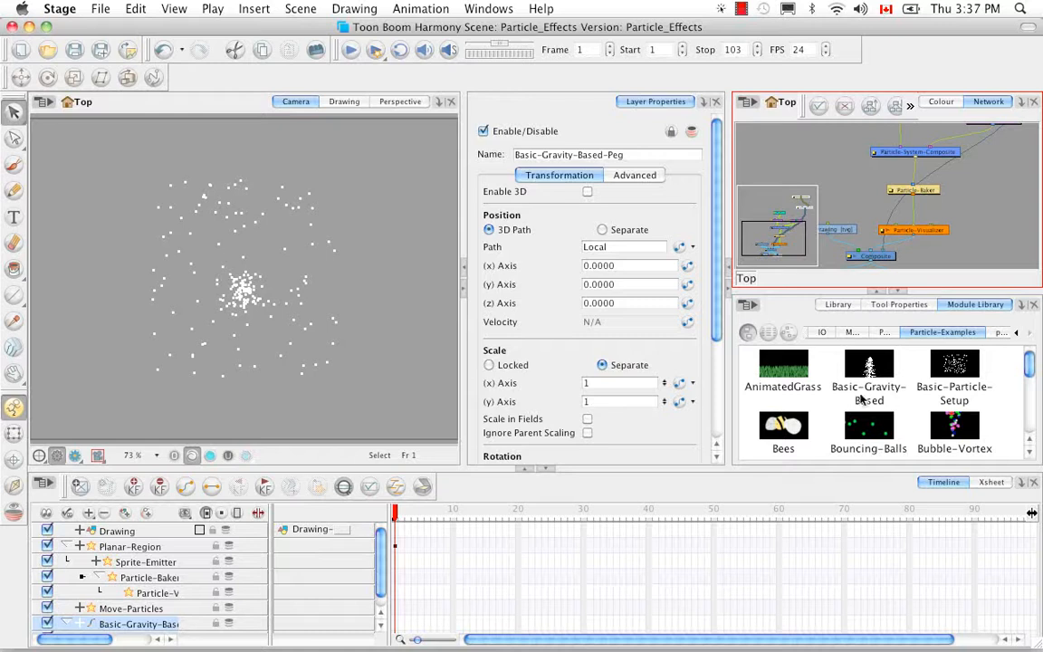
{"action": "left_click_drag", "start_coordinate": [876, 366], "coordinate": [880, 187]}
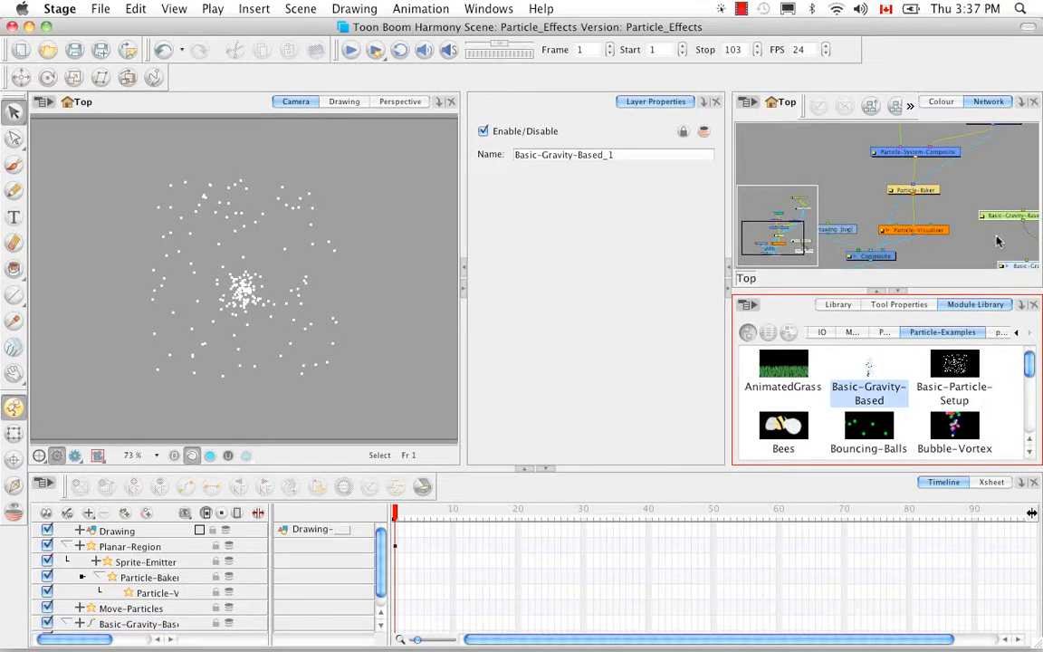
{"action": "left_click_drag", "start_coordinate": [992, 232], "coordinate": [849, 242]}
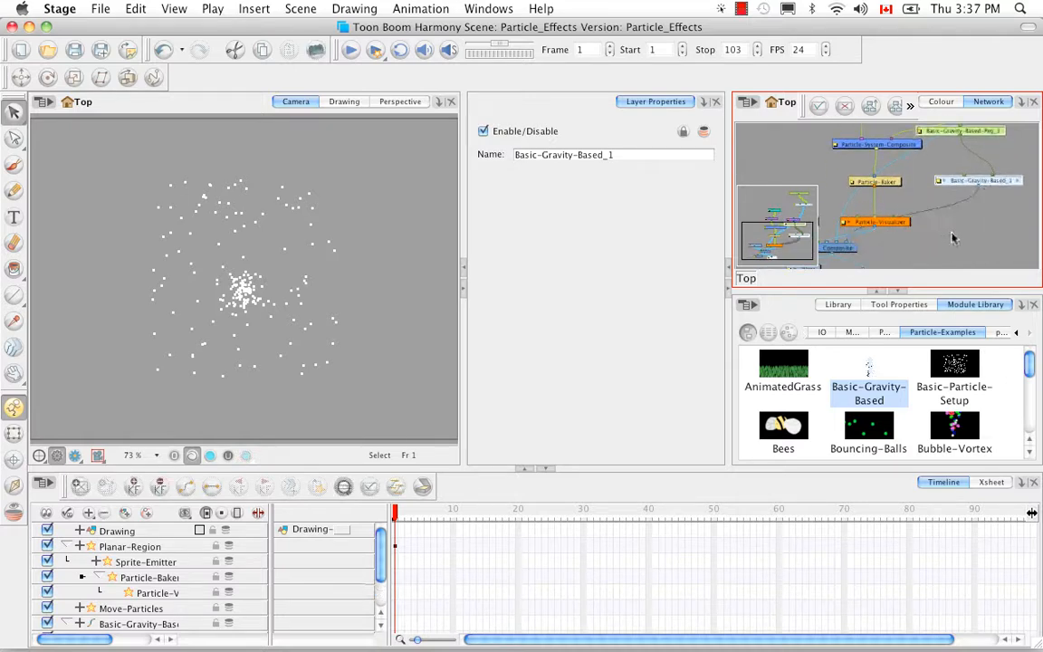
Enlarge the network view, separate the duplicate Basic-Gravity-Based_1 group and its peg from the other modules, and delete both.
{"action": "left_click", "coordinate": [898, 291]}
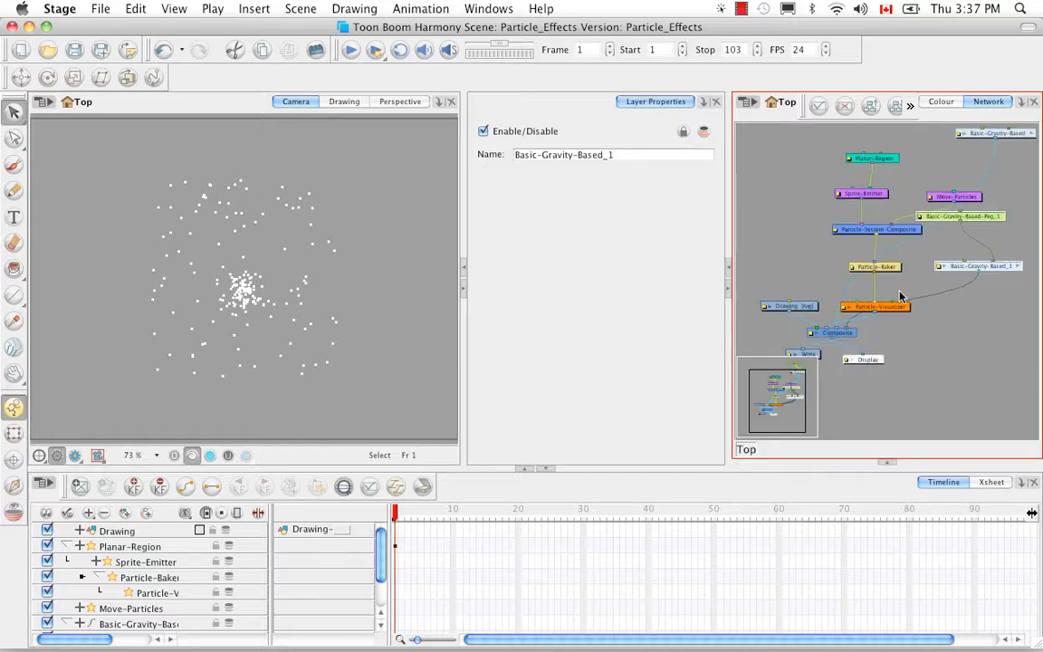
{"action": "left_click", "coordinate": [729, 270]}
{"action": "left_click_drag", "start_coordinate": [703, 244], "coordinate": [708, 281]}
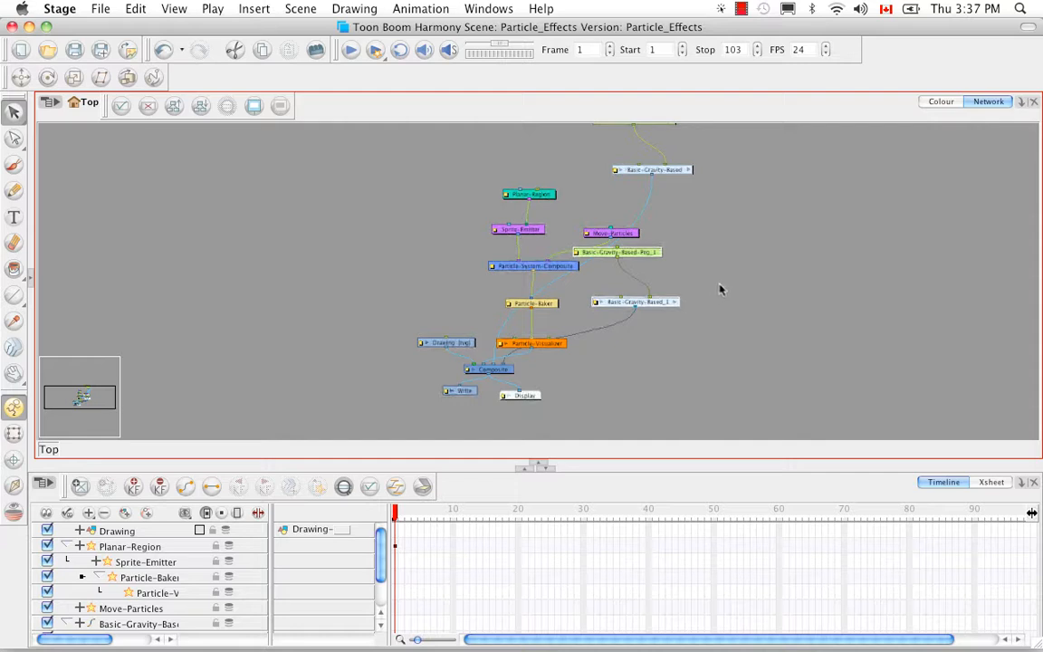
{"action": "left_click_drag", "start_coordinate": [723, 264], "coordinate": [826, 250]}
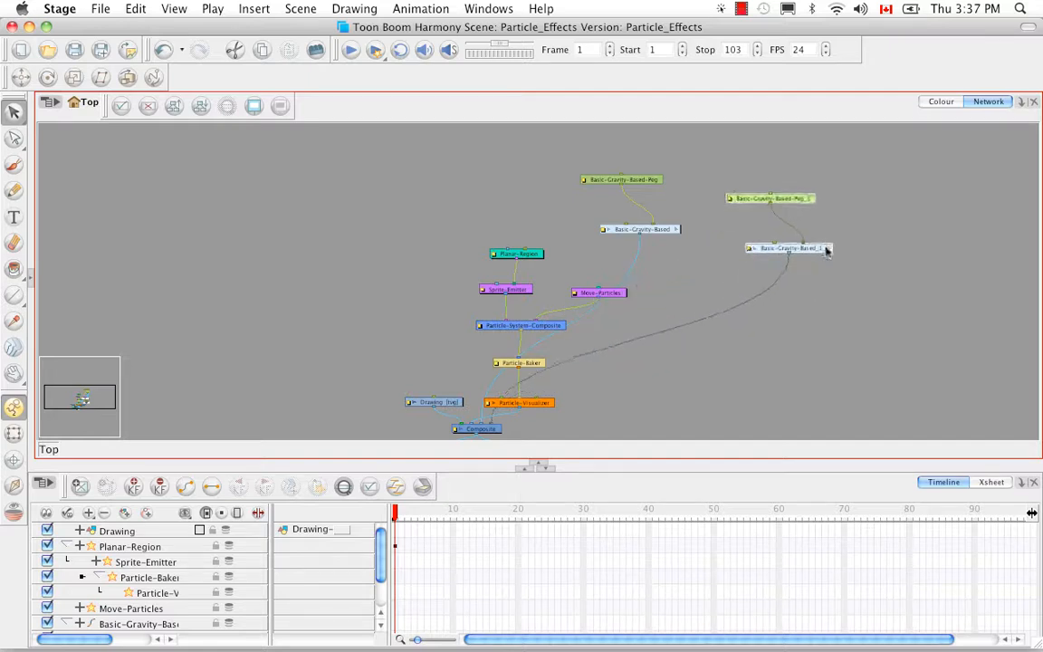
{"action": "left_click", "coordinate": [786, 324]}
{"action": "key", "text": "Delete"}
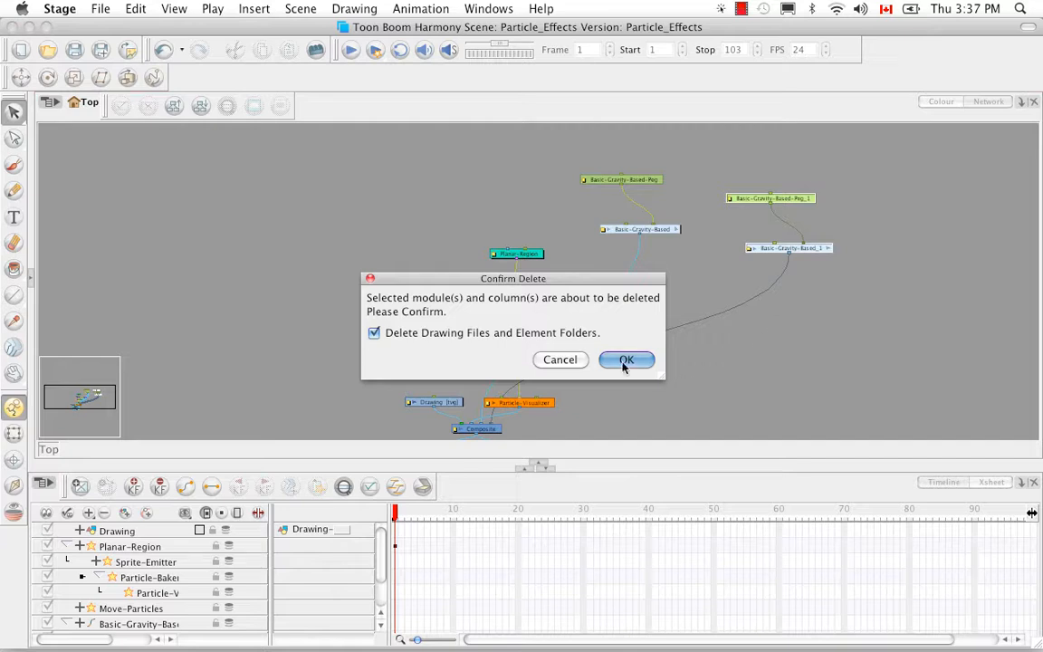
{"action": "key", "text": "Return"}
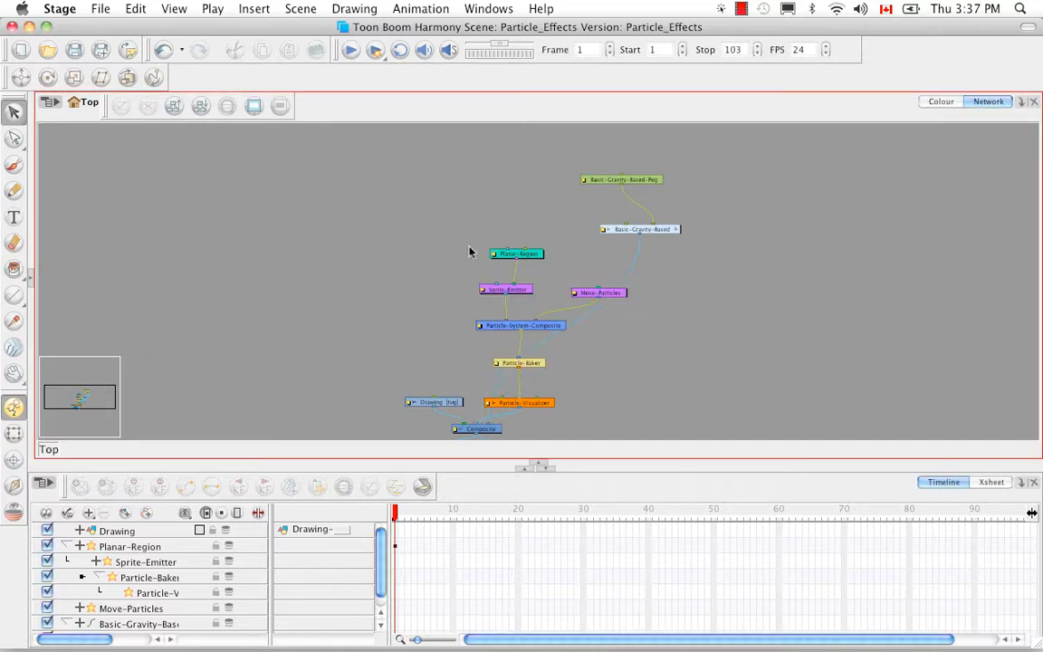
Delete the old particle system modules, from Planar-Region, Sprite-Emitter and Move-Particles down to Particle-Baker and Particle-Visualizer.
{"action": "left_click_drag", "start_coordinate": [464, 234], "coordinate": [587, 296]}
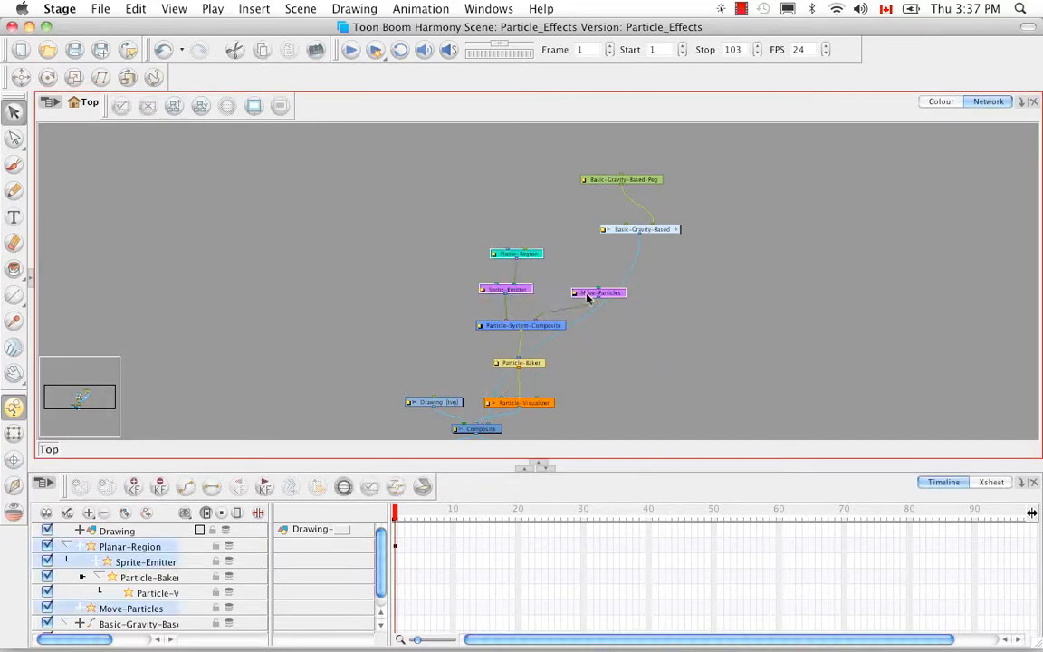
{"action": "left_click", "coordinate": [520, 363], "text": "shift"}
{"action": "left_click", "coordinate": [523, 404], "text": "shift"}
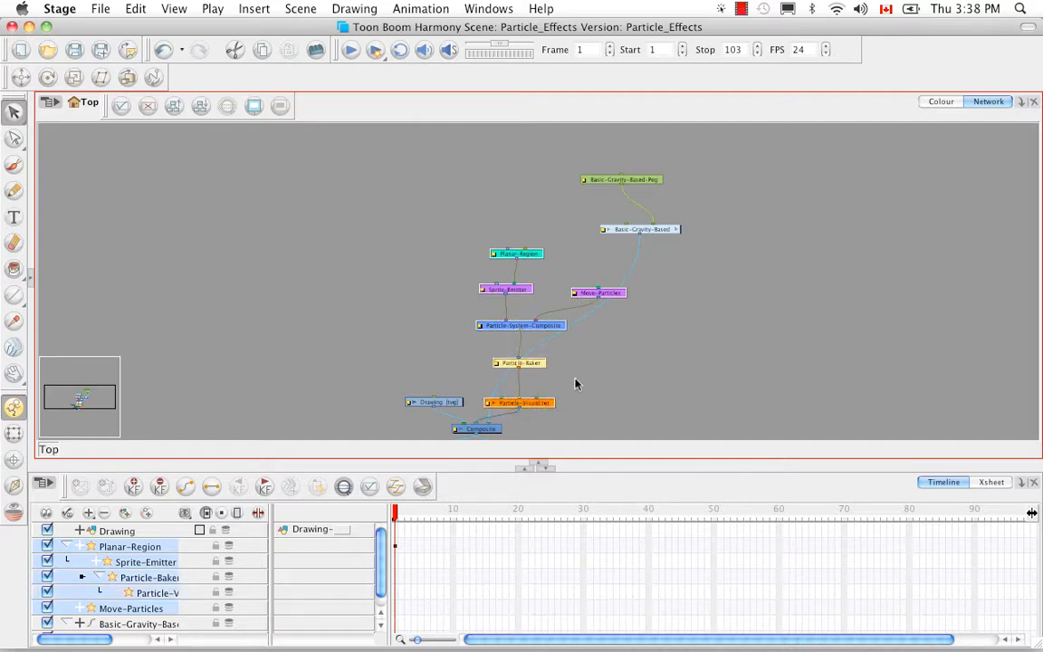
{"action": "key", "text": "Delete"}
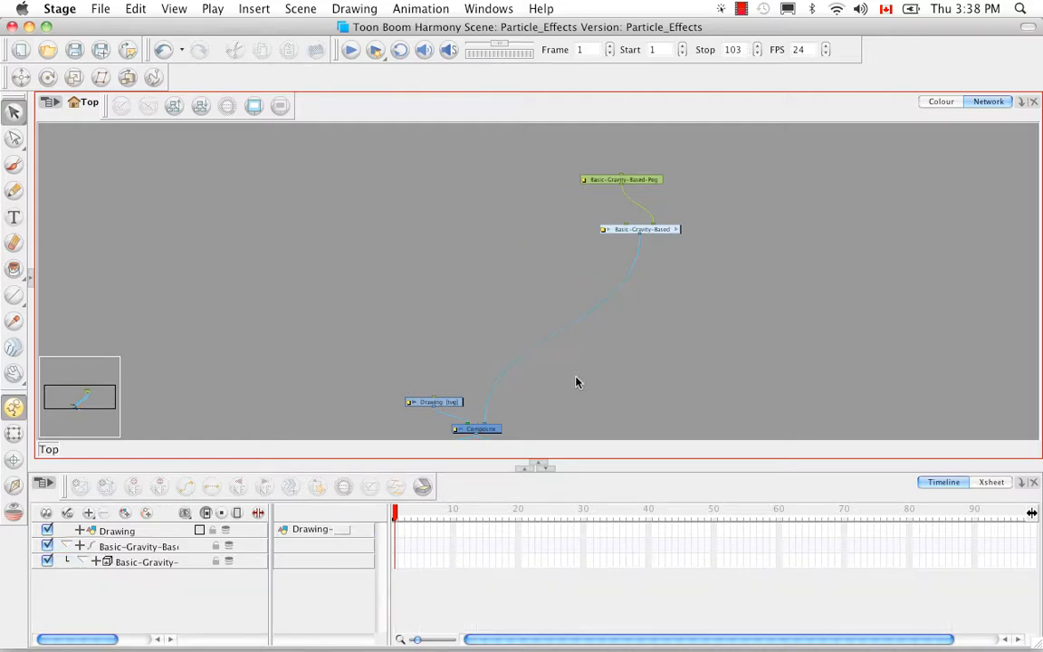
Move the Basic-Gravity-Based group and its peg close to the Composite module in the network.
{"action": "left_click_drag", "start_coordinate": [517, 150], "coordinate": [547, 399]}
{"action": "left_click", "coordinate": [582, 360]}
{"action": "left_click_drag", "start_coordinate": [592, 312], "coordinate": [585, 344]}
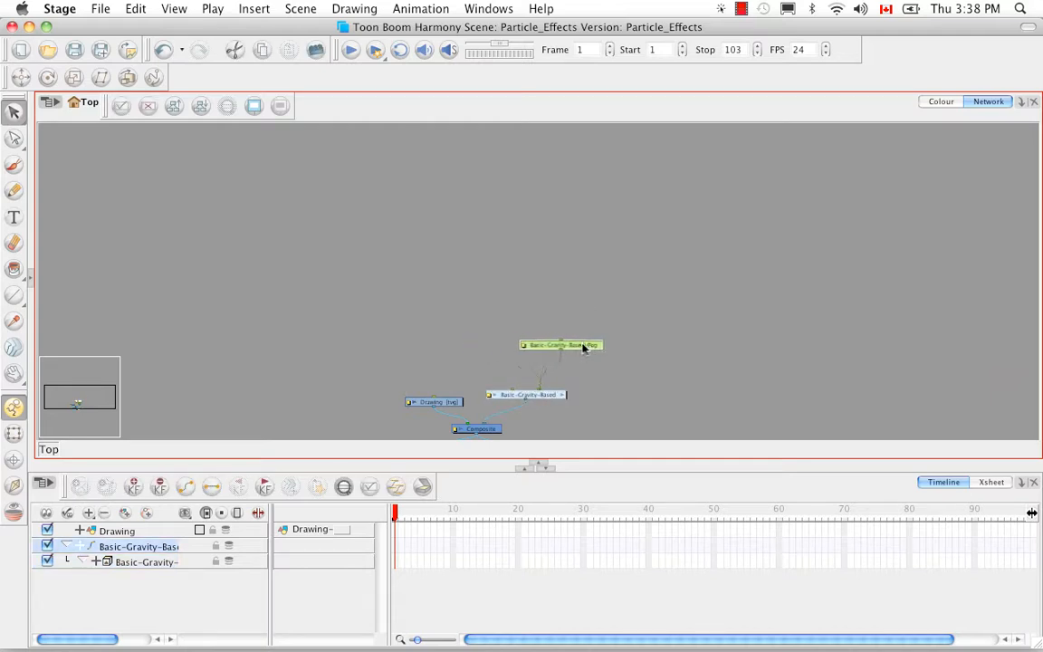
{"action": "left_click", "coordinate": [588, 381]}
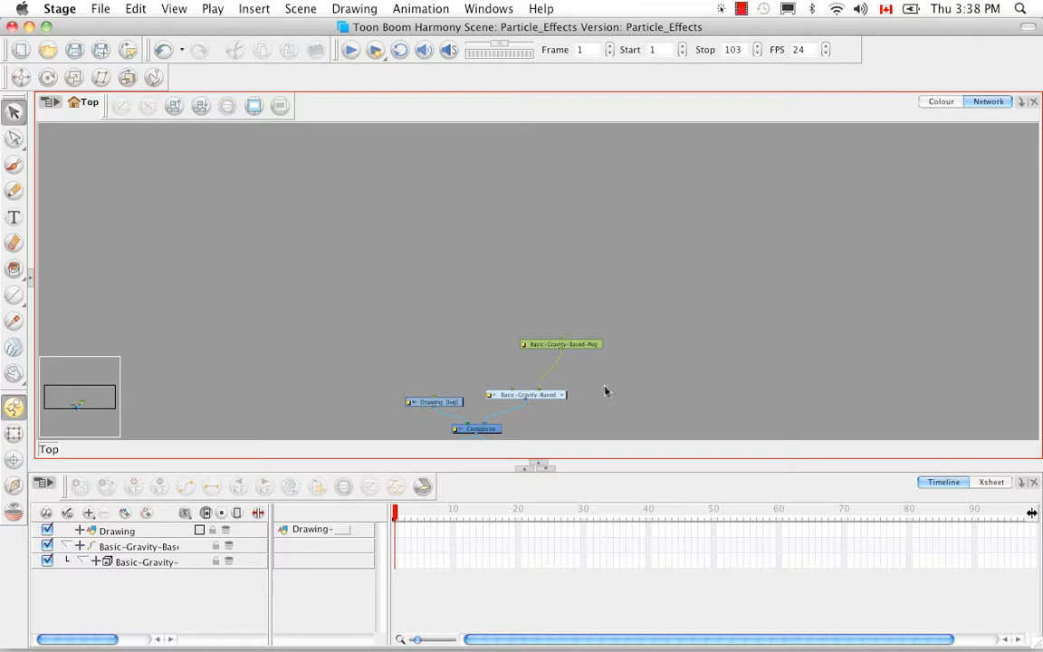
Enter the Basic-Gravity-Based group and examine its particle modules and their connections.
{"action": "key", "text": "space"}
{"action": "left_click_drag", "start_coordinate": [607, 391], "coordinate": [643, 263]}
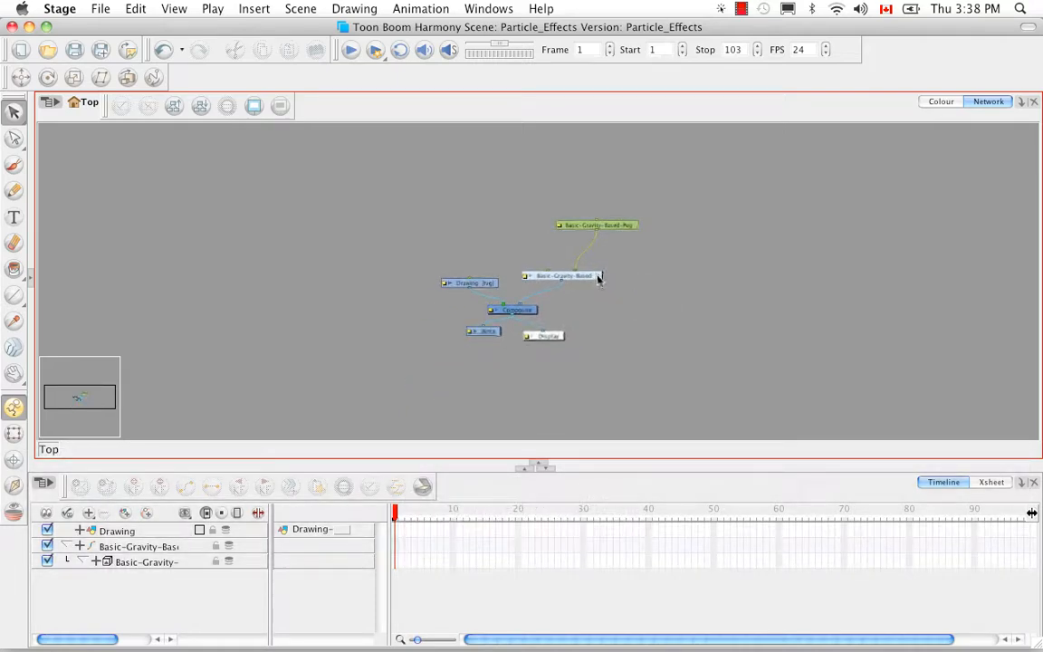
{"action": "left_click", "coordinate": [597, 276]}
{"action": "key", "text": "space"}
{"action": "left_click_drag", "start_coordinate": [616, 344], "coordinate": [664, 344]}
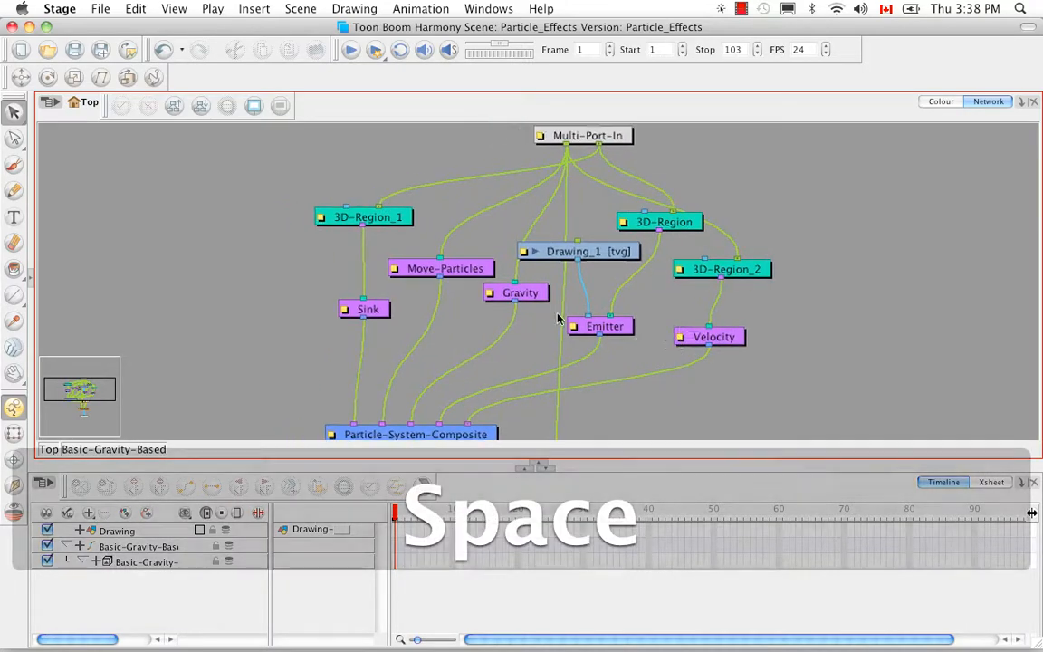
{"action": "key", "text": "1"}
{"action": "key", "text": "1"}
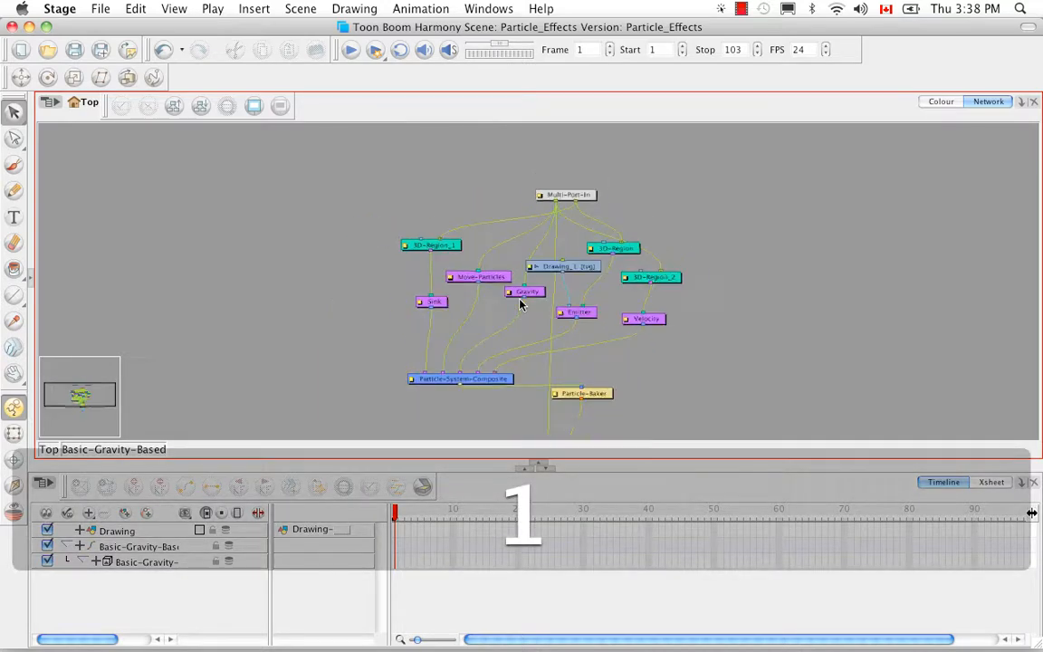
{"action": "key", "text": "space"}
{"action": "left_click_drag", "start_coordinate": [652, 251], "coordinate": [742, 289]}
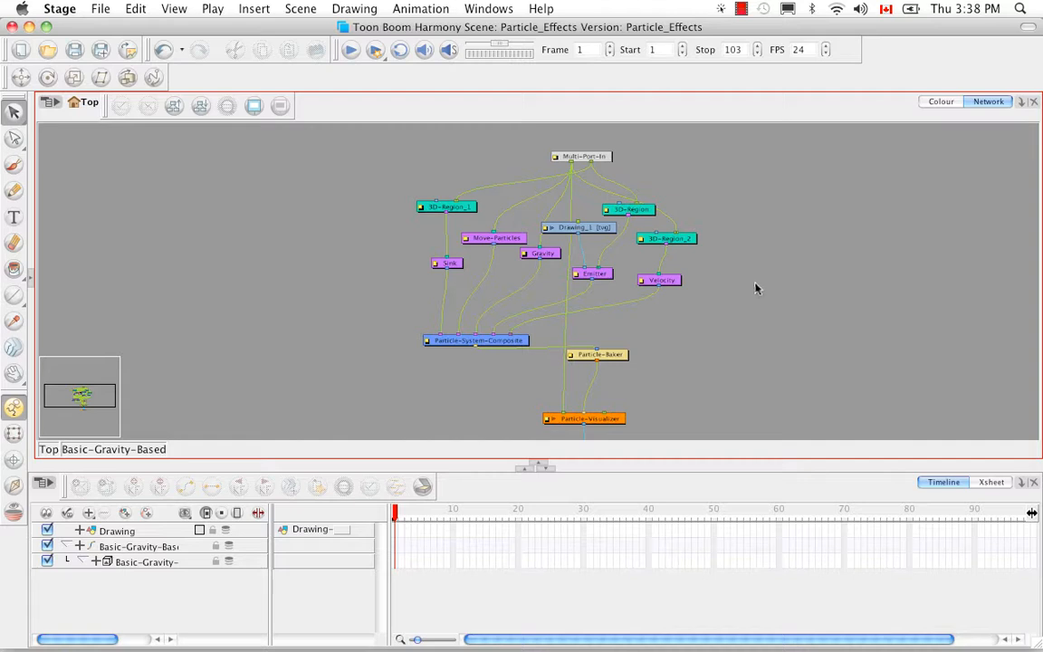
Restore the camera and layer properties views beside the network and play the particle animation.
{"action": "key", "text": "grave"}
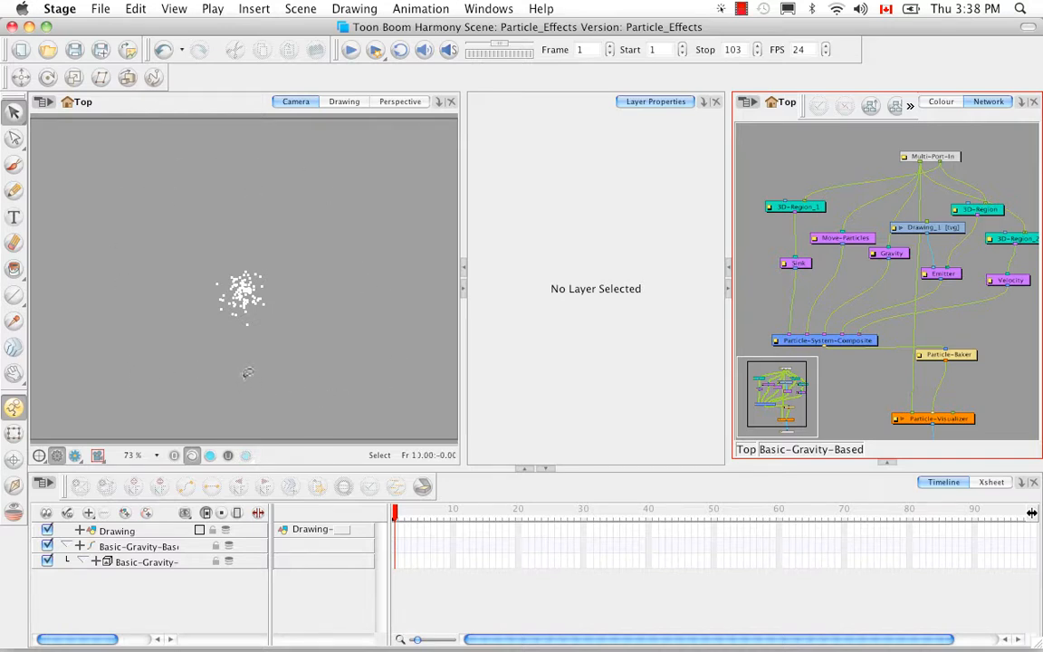
{"action": "left_click", "coordinate": [350, 51]}
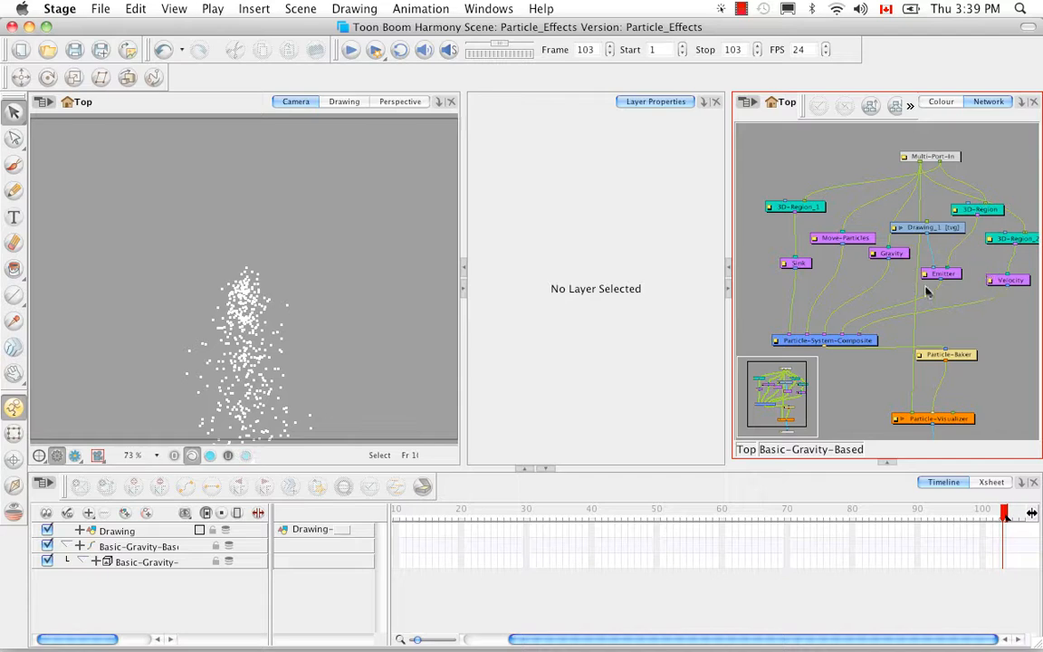
Show the on-screen control of the 3D-Region module connected to the Emitter.
{"action": "left_click", "coordinate": [989, 215]}
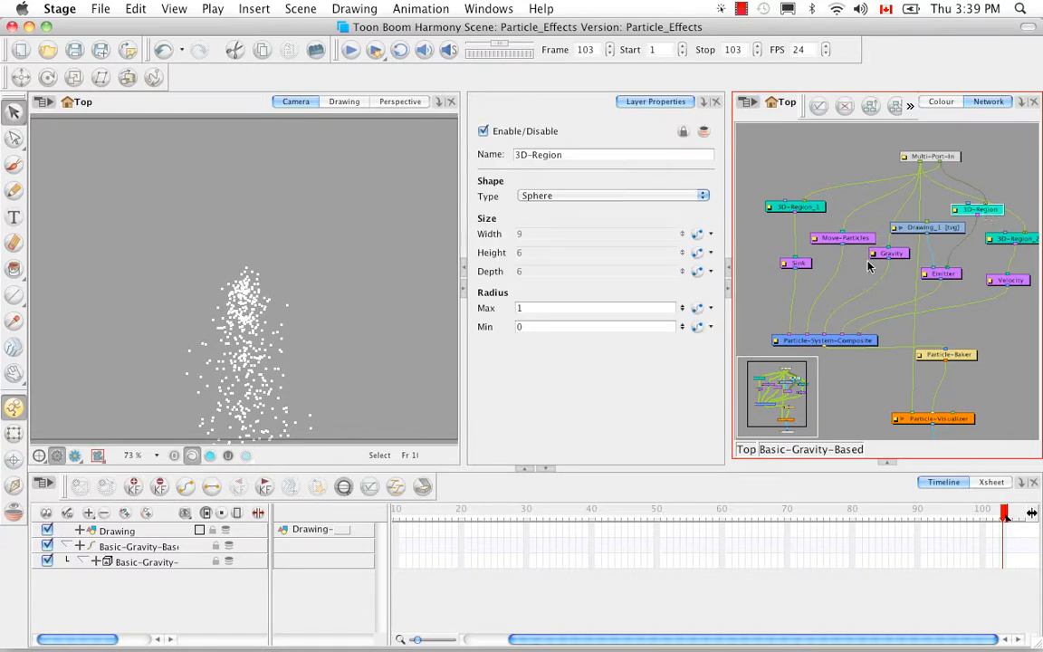
{"action": "left_click", "coordinate": [172, 11]}
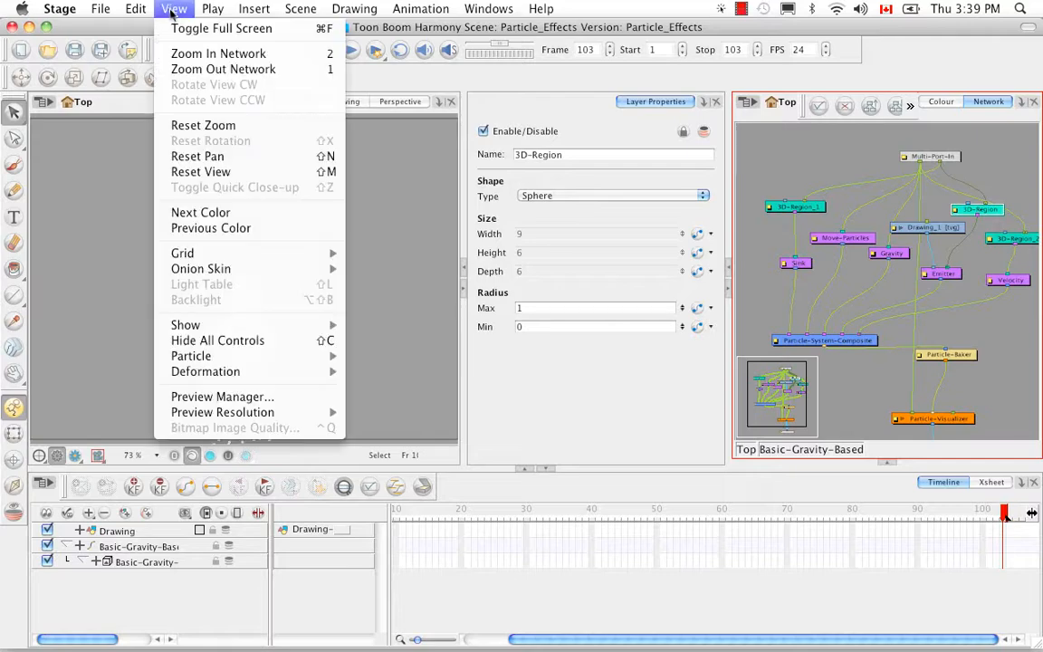
{"action": "mouse_move", "coordinate": [234, 325]}
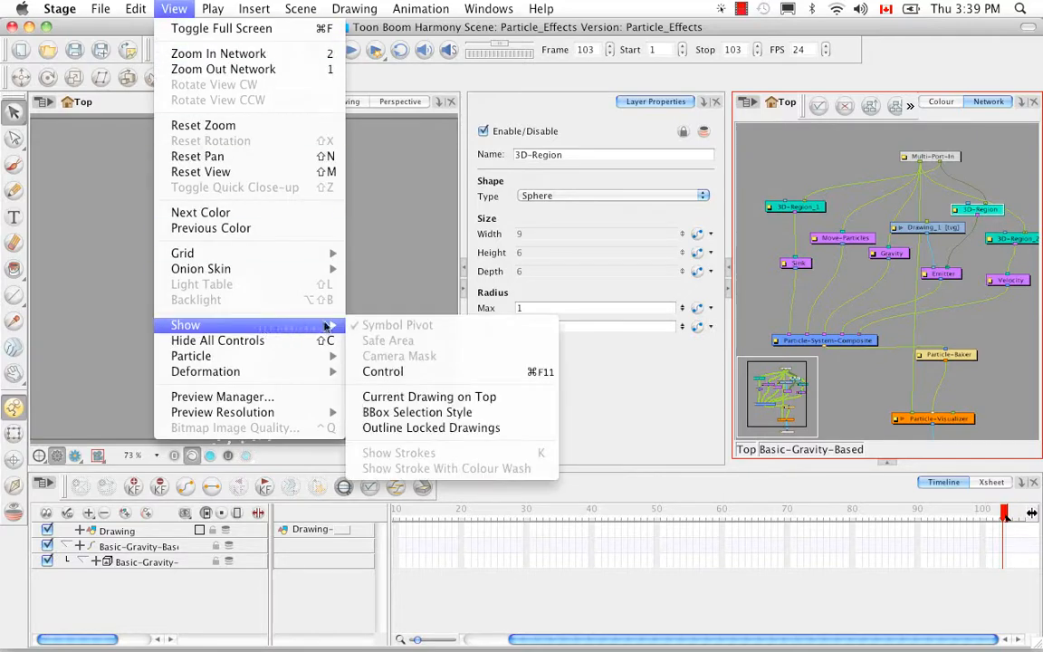
{"action": "left_click", "coordinate": [451, 372]}
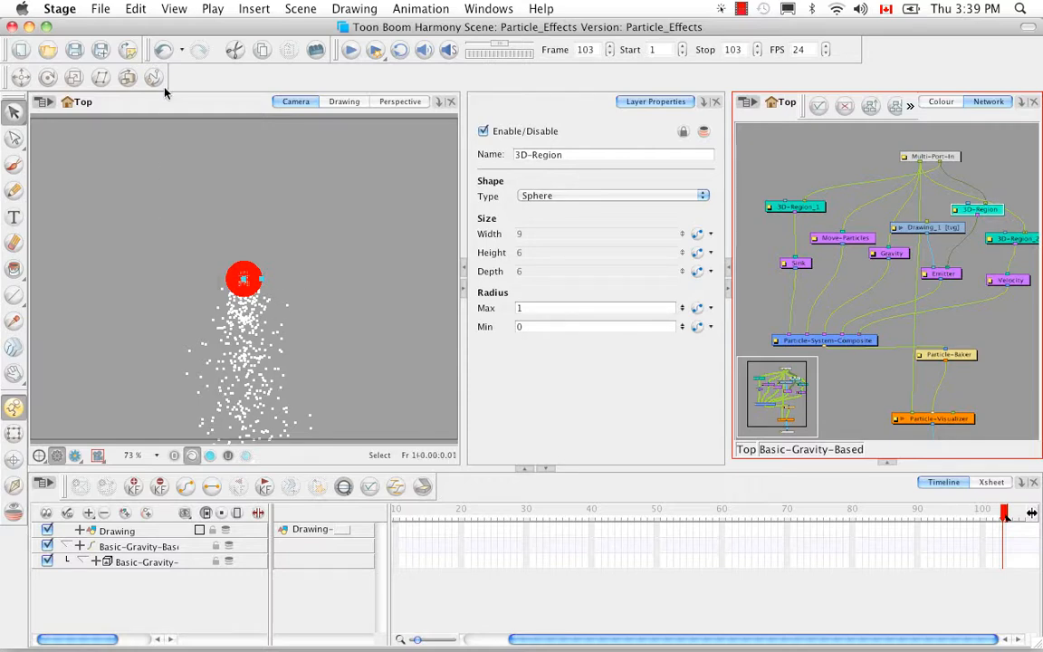
Choose the view option to show particles as dots in OpenGL.
{"action": "left_click", "coordinate": [174, 9]}
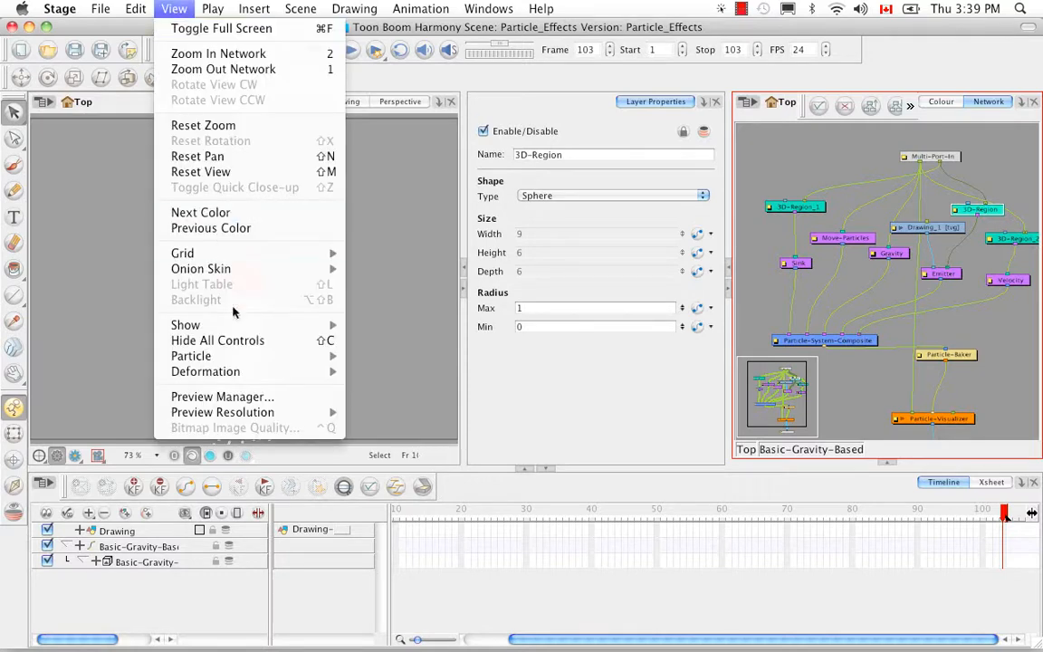
{"action": "mouse_move", "coordinate": [260, 361]}
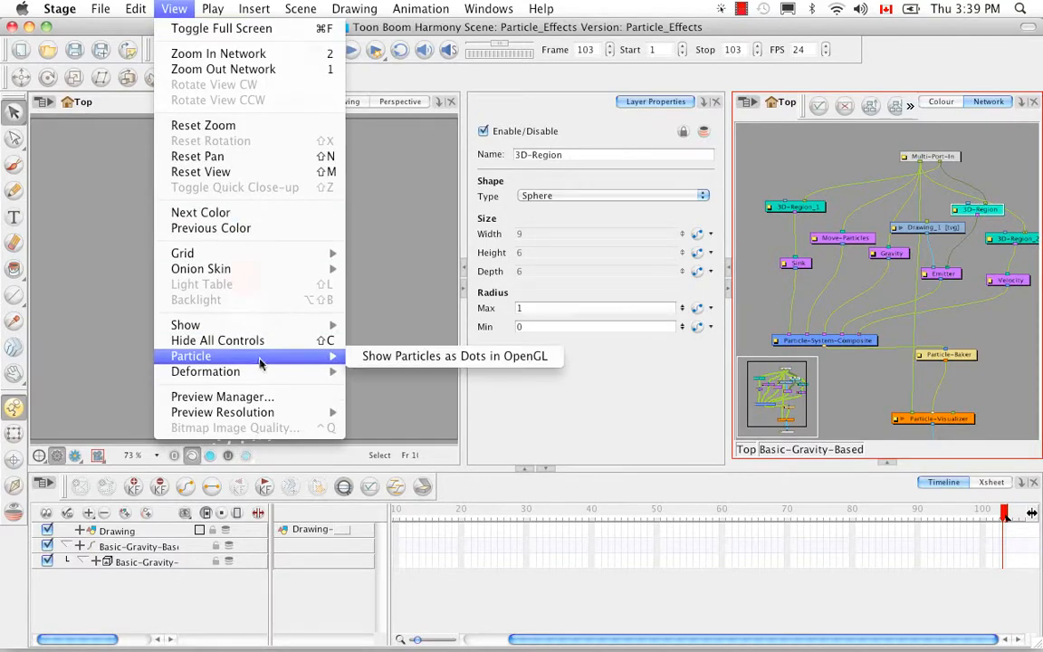
{"action": "left_click", "coordinate": [417, 358]}
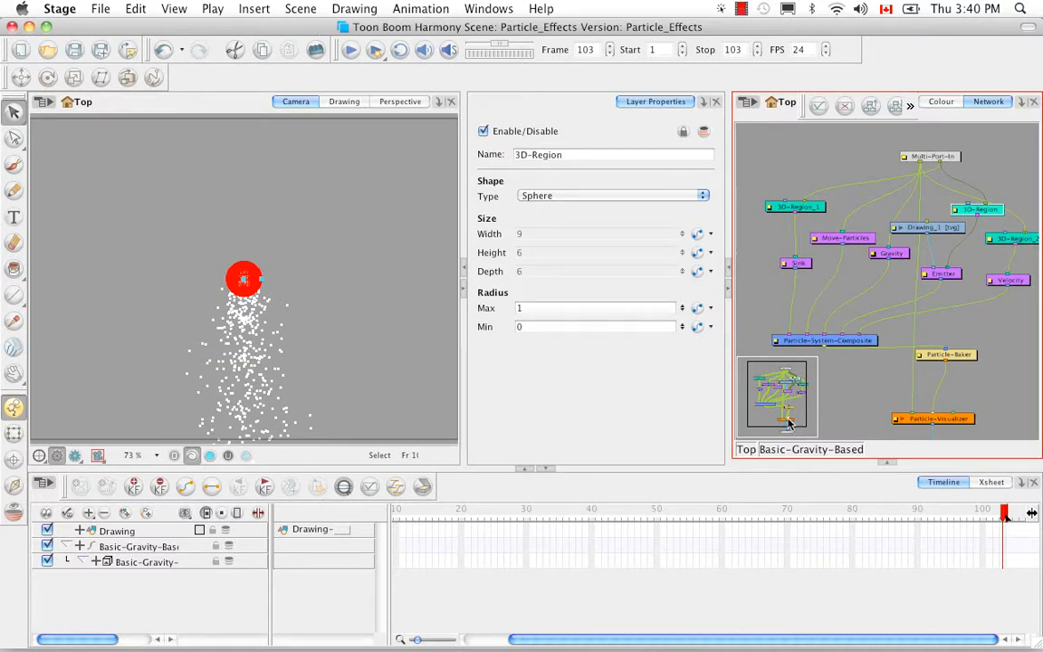
Examine the layer properties of the Particle-Visualizer and Emitter modules.
{"action": "left_click", "coordinate": [946, 422]}
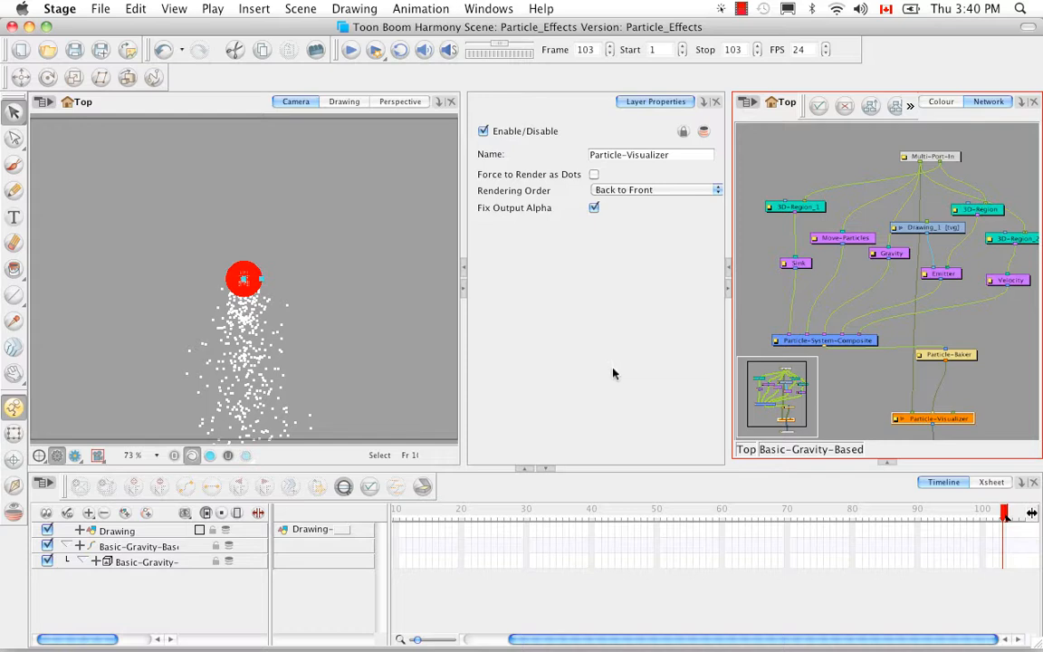
{"action": "left_click", "coordinate": [943, 273]}
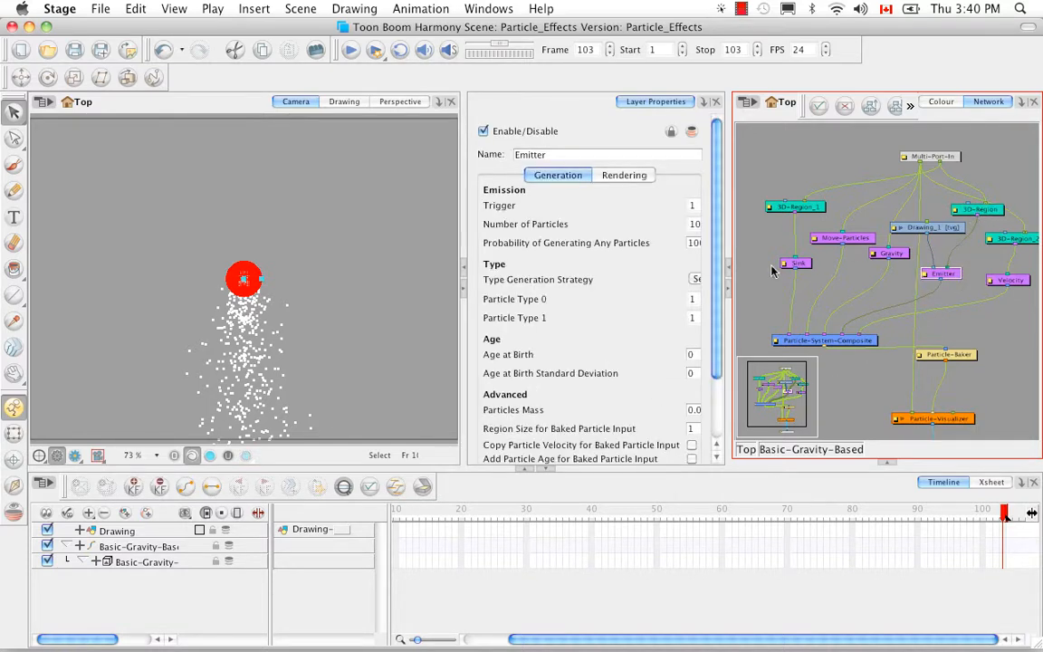
Show the particles in the perspective view from a higher angle and compare them with the Gravity module disabled and re-enabled.
{"action": "left_click", "coordinate": [389, 102]}
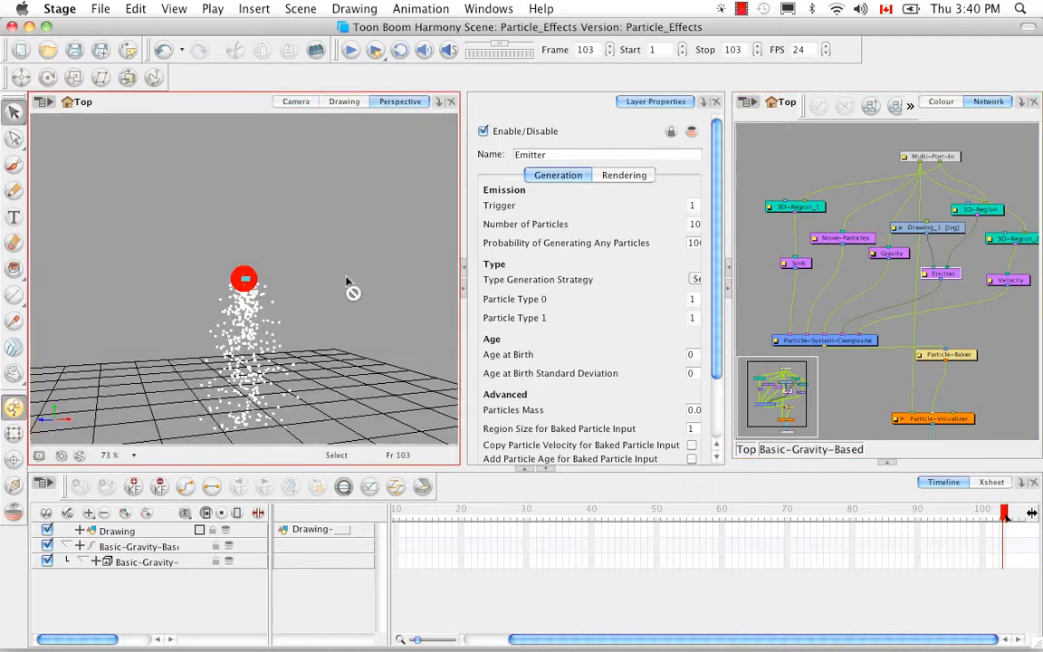
{"action": "left_click_drag", "start_coordinate": [351, 244], "coordinate": [306, 309]}
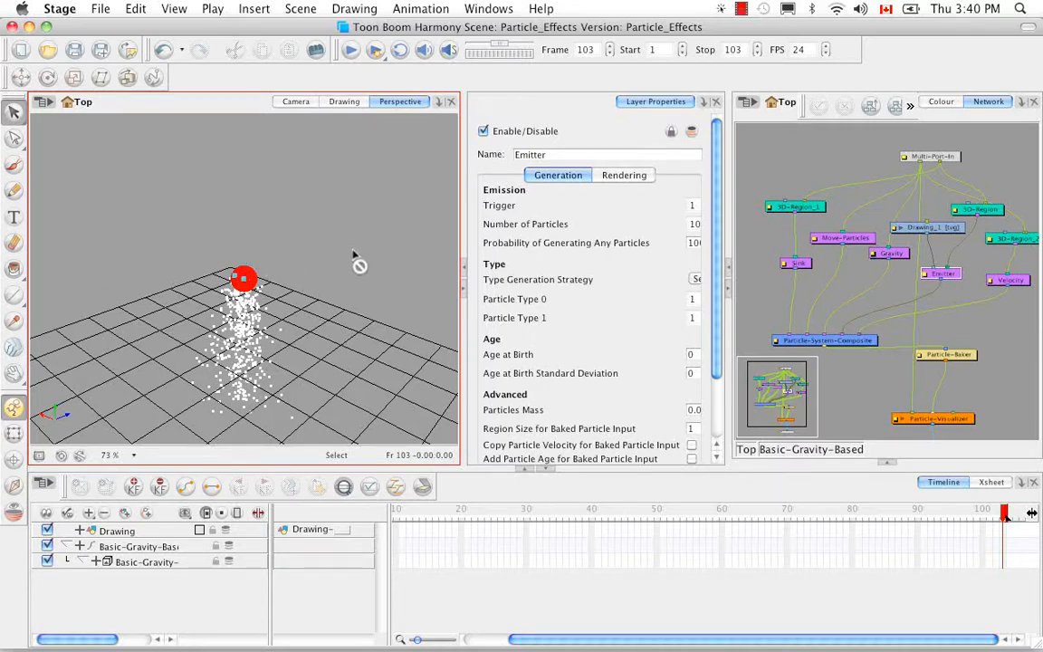
{"action": "left_click", "coordinate": [890, 252]}
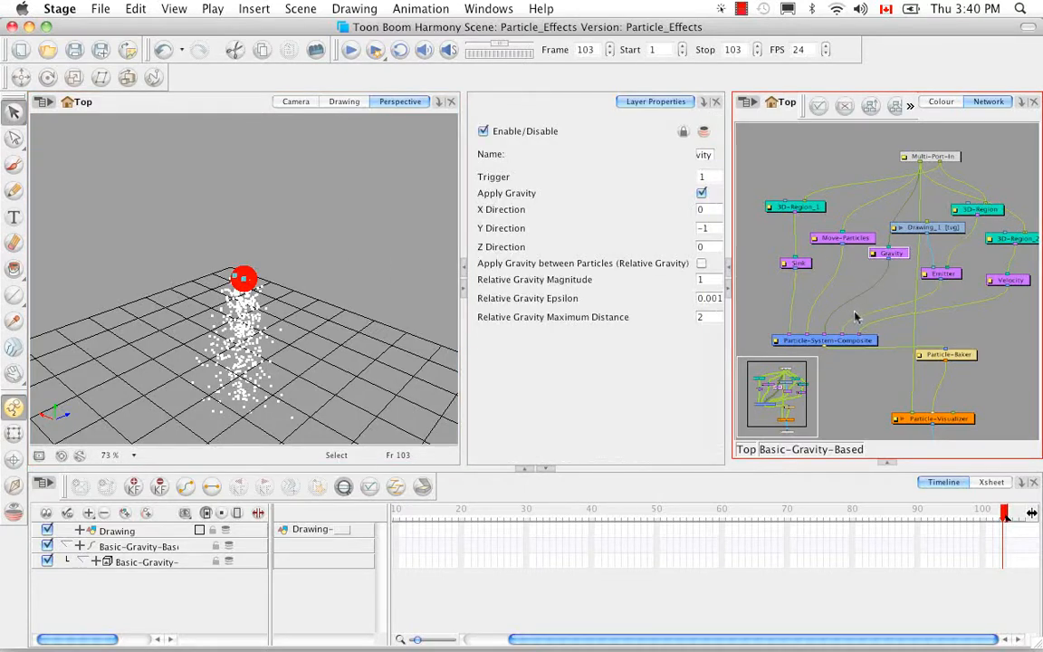
{"action": "key", "text": "d"}
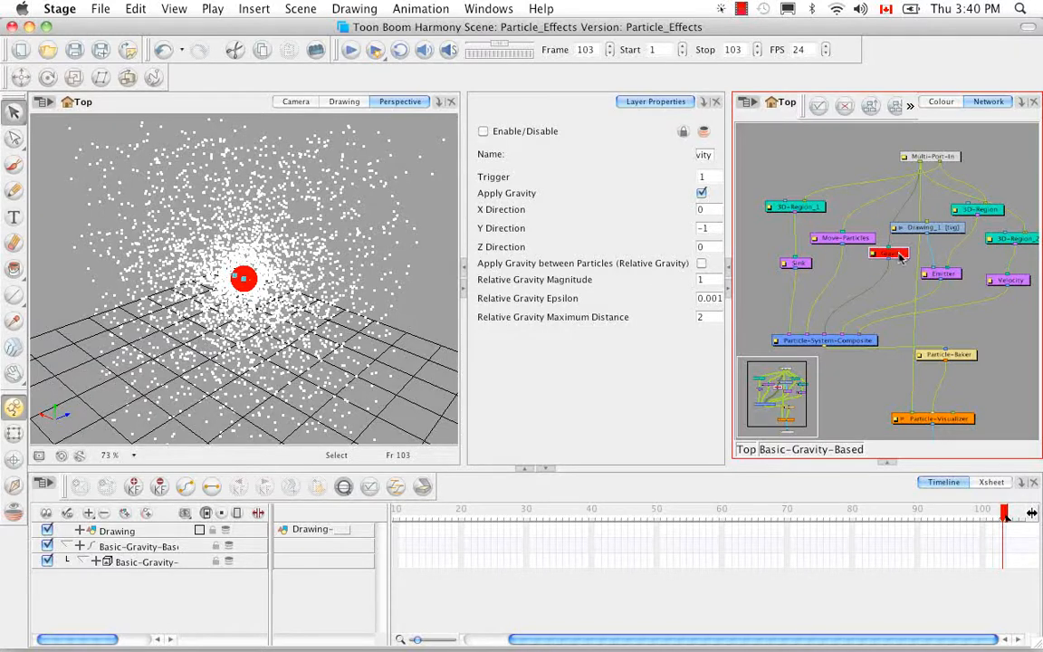
{"action": "key", "text": "a"}
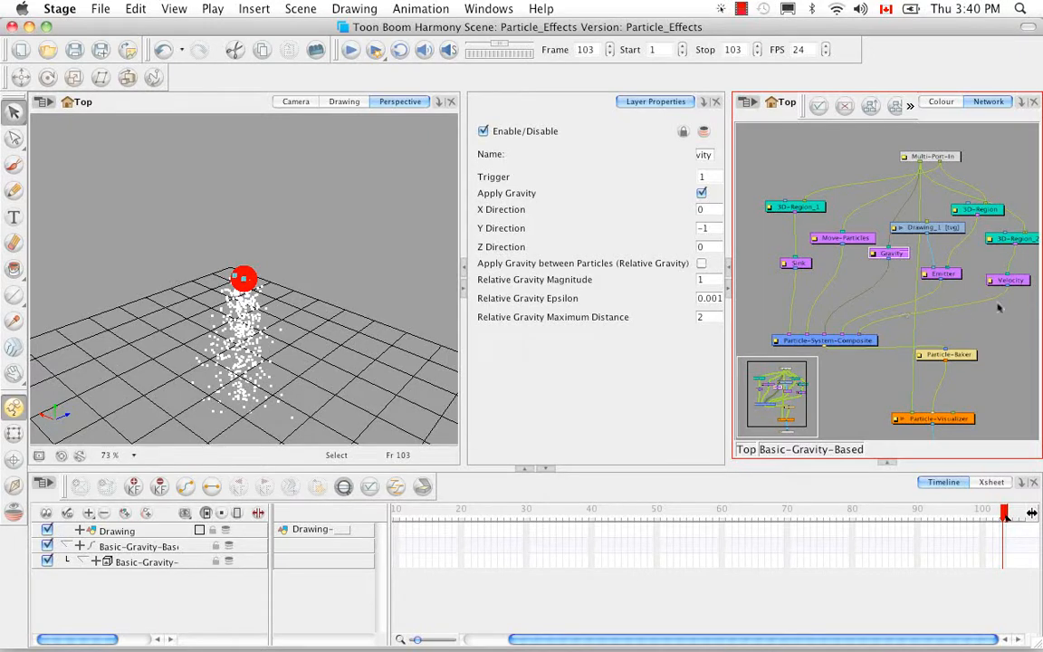
Disable the Velocity module and scrub the timeline to frame 57 to examine the particle emission.
{"action": "left_click", "coordinate": [1018, 282]}
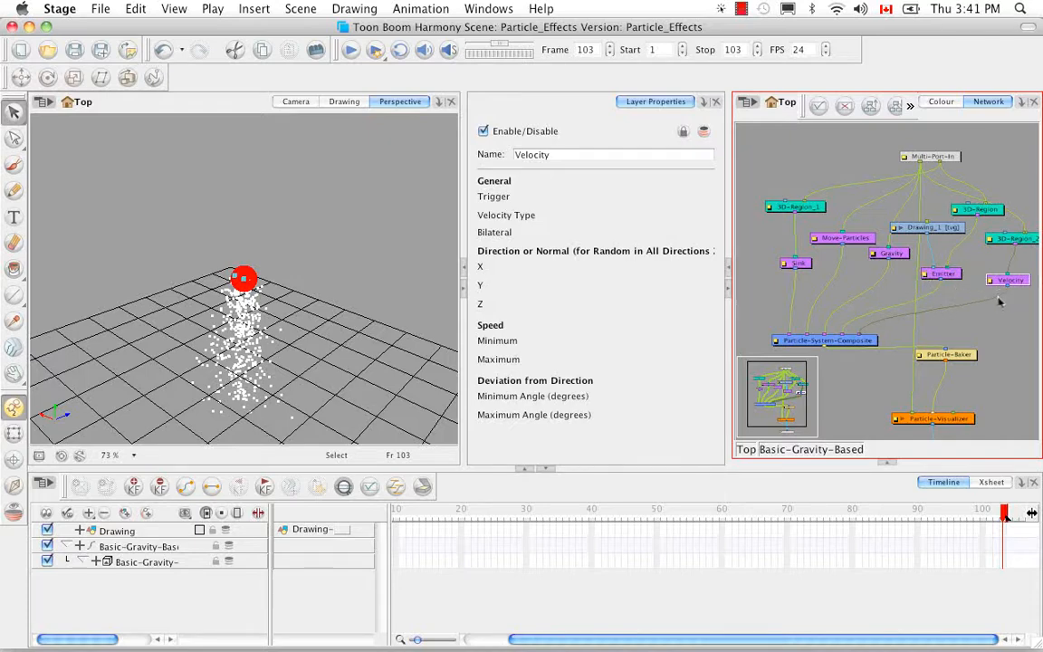
{"action": "key", "text": "d"}
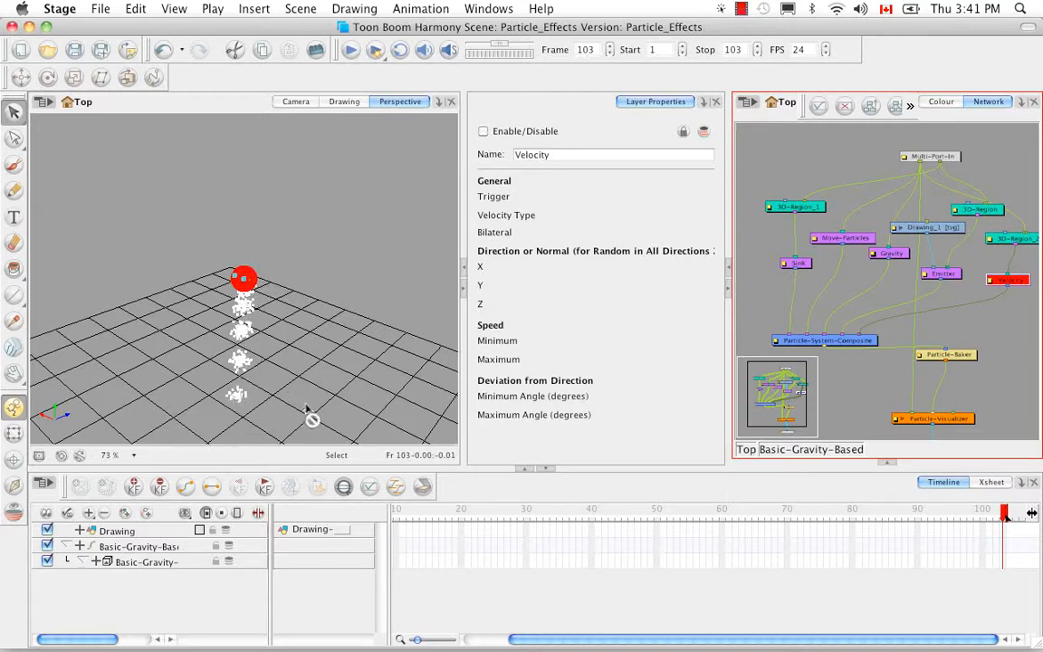
{"action": "left_click", "coordinate": [407, 511]}
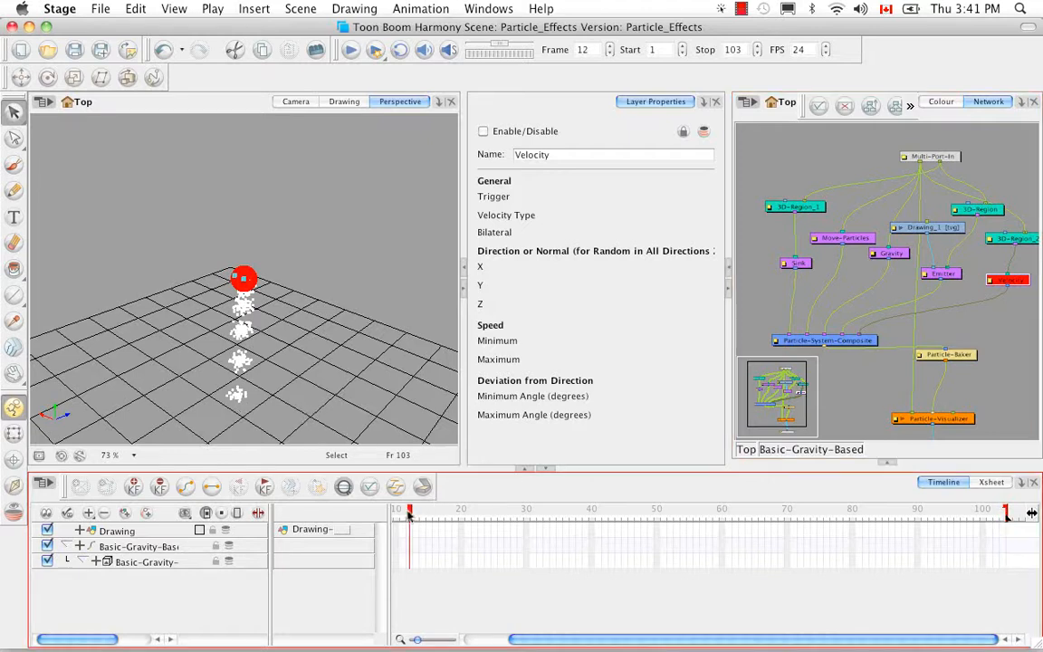
{"action": "left_click_drag", "start_coordinate": [407, 512], "coordinate": [748, 503]}
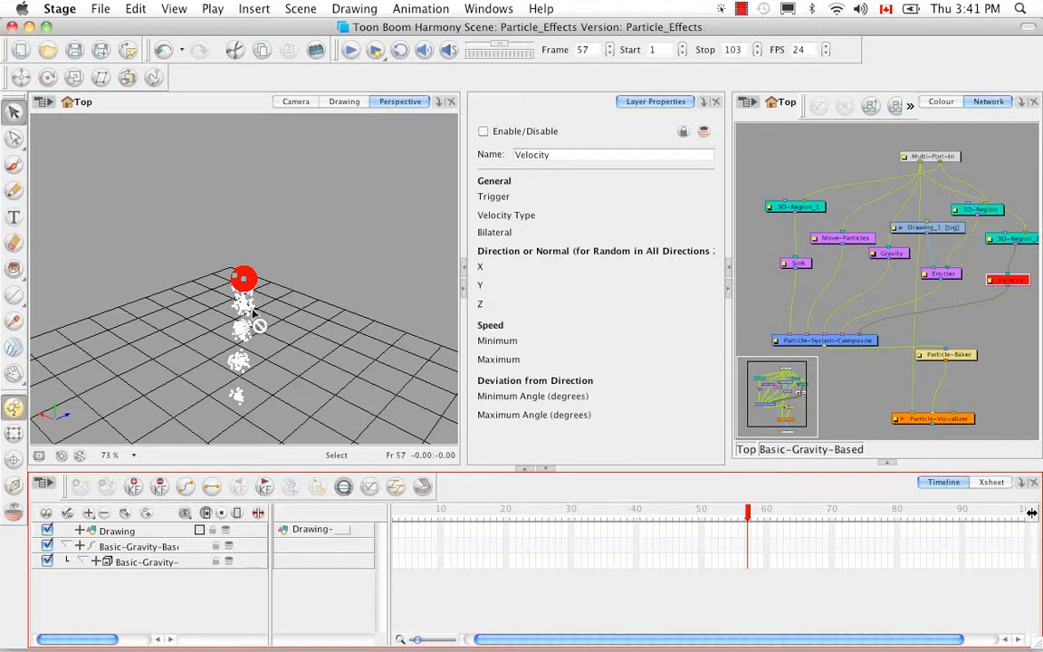
Examine the Emitter module while scrubbing the early frames to frame 16, and return to the Velocity module's properties.
{"action": "left_click", "coordinate": [927, 274]}
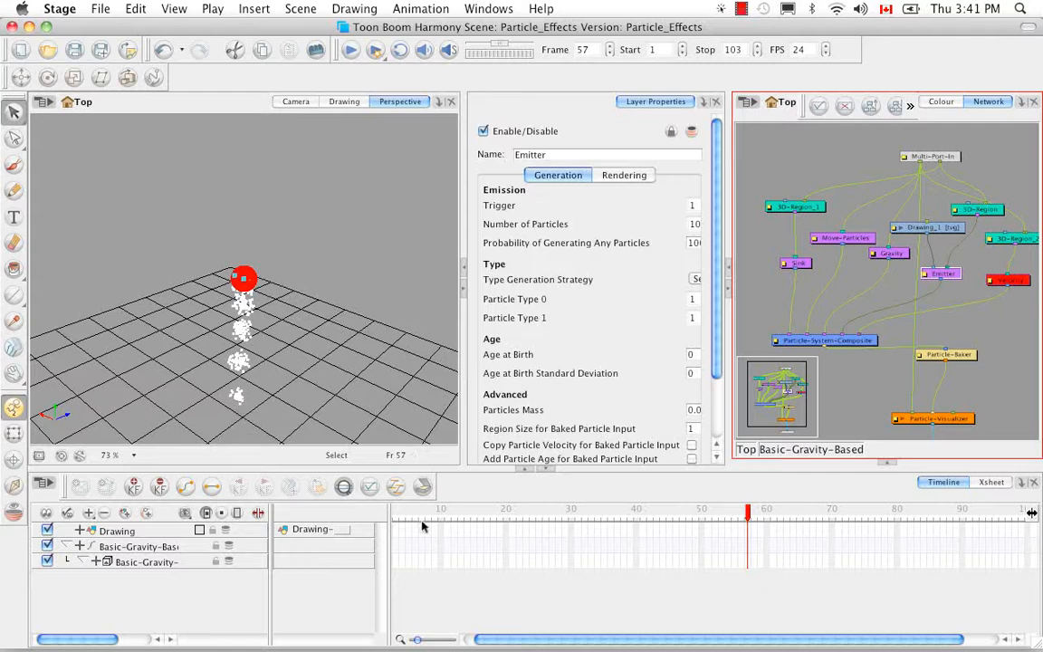
{"action": "left_click_drag", "start_coordinate": [414, 513], "coordinate": [493, 504]}
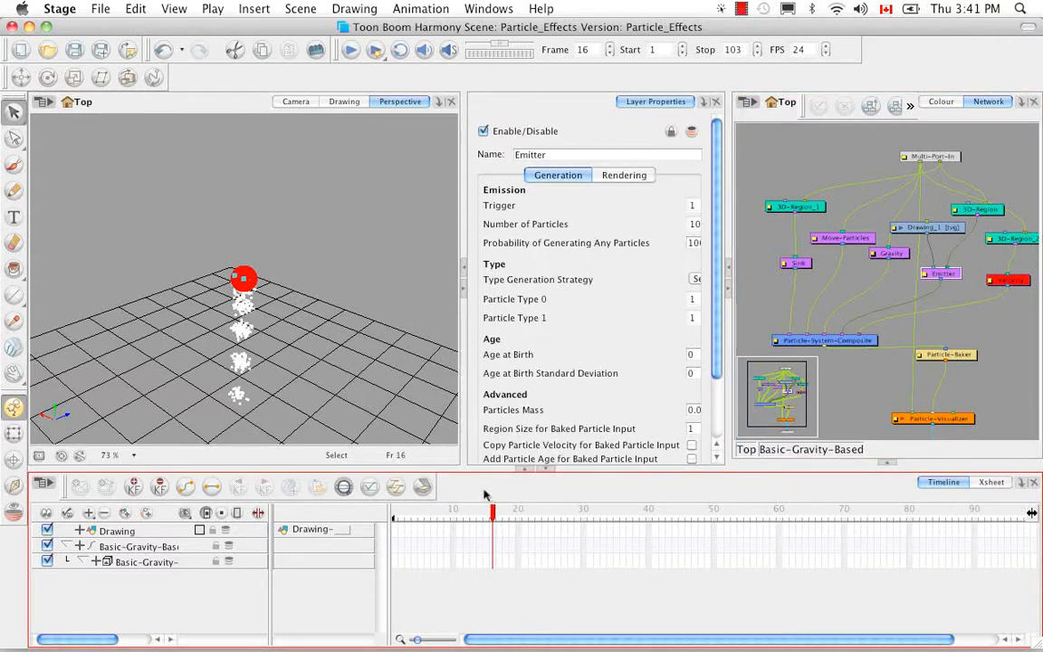
{"action": "left_click", "coordinate": [1013, 284]}
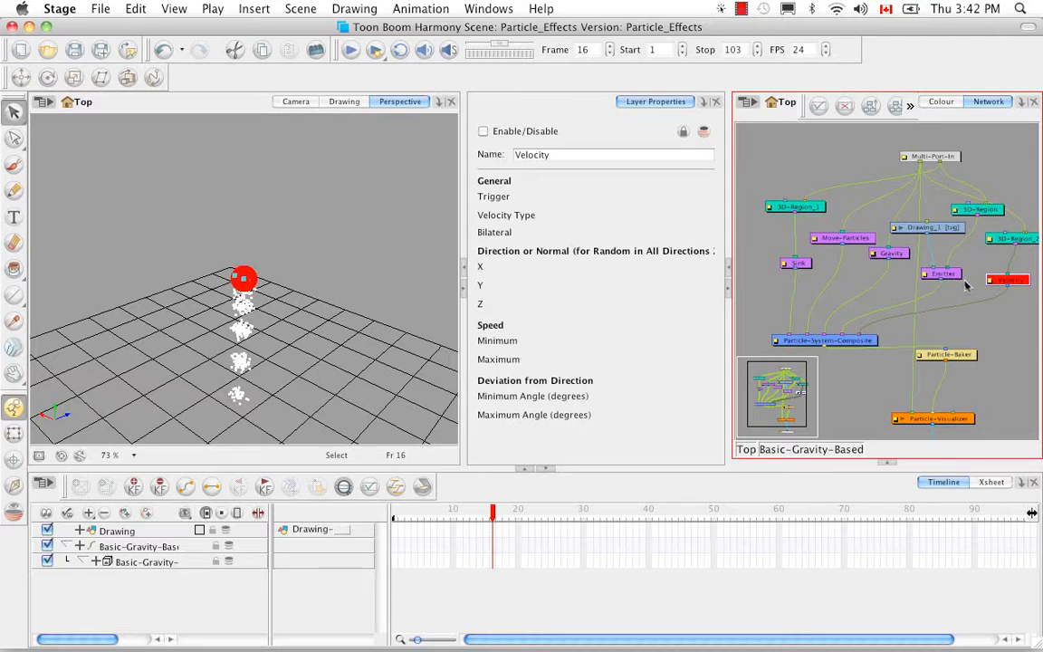
Hide all on-screen controls and show only the control of the 3D-Region_2 module connected to Velocity.
{"action": "left_click", "coordinate": [995, 213]}
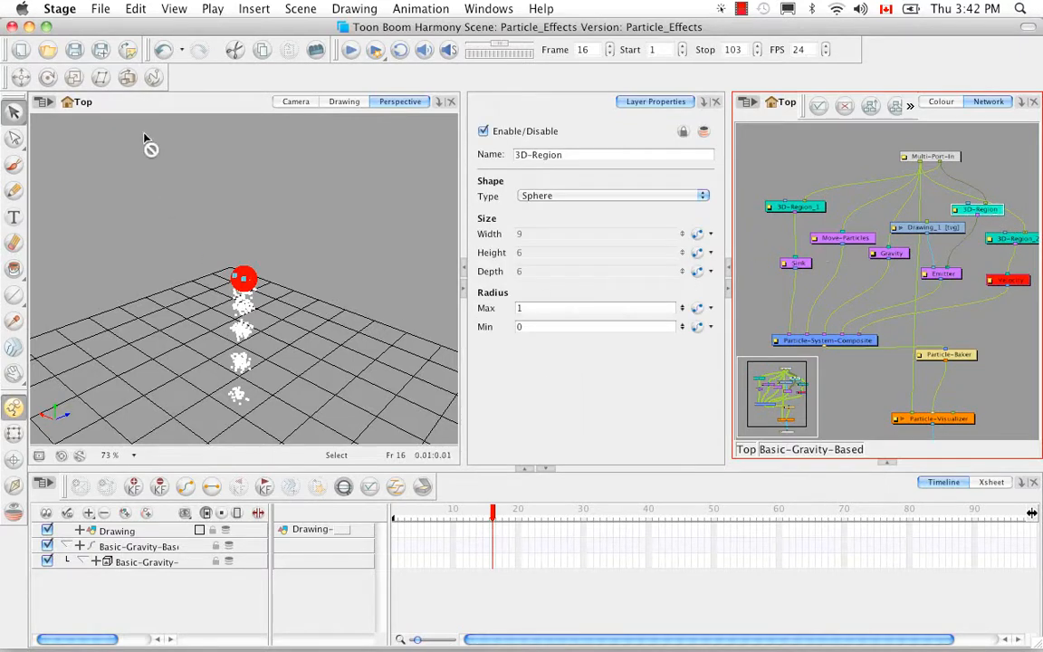
{"action": "left_click", "coordinate": [175, 11]}
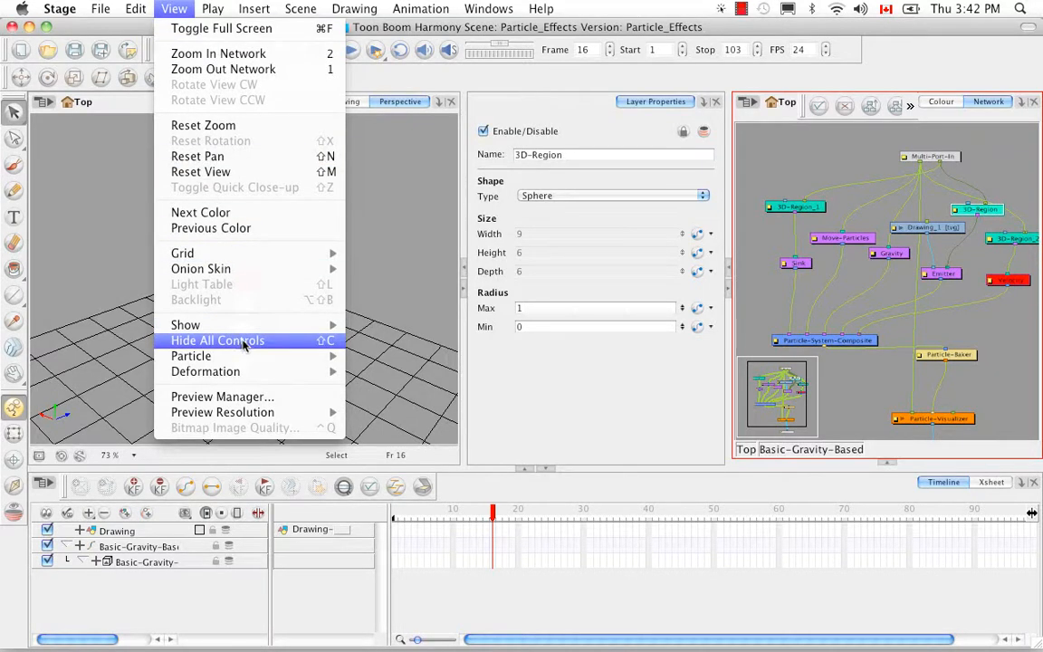
{"action": "left_click", "coordinate": [276, 341]}
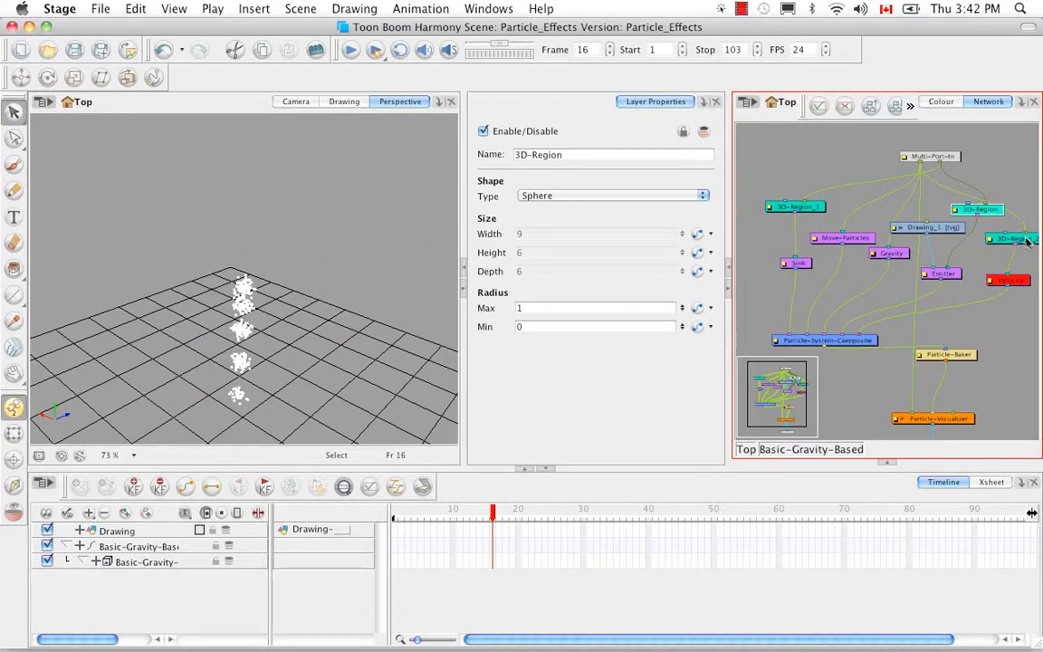
{"action": "left_click", "coordinate": [997, 240]}
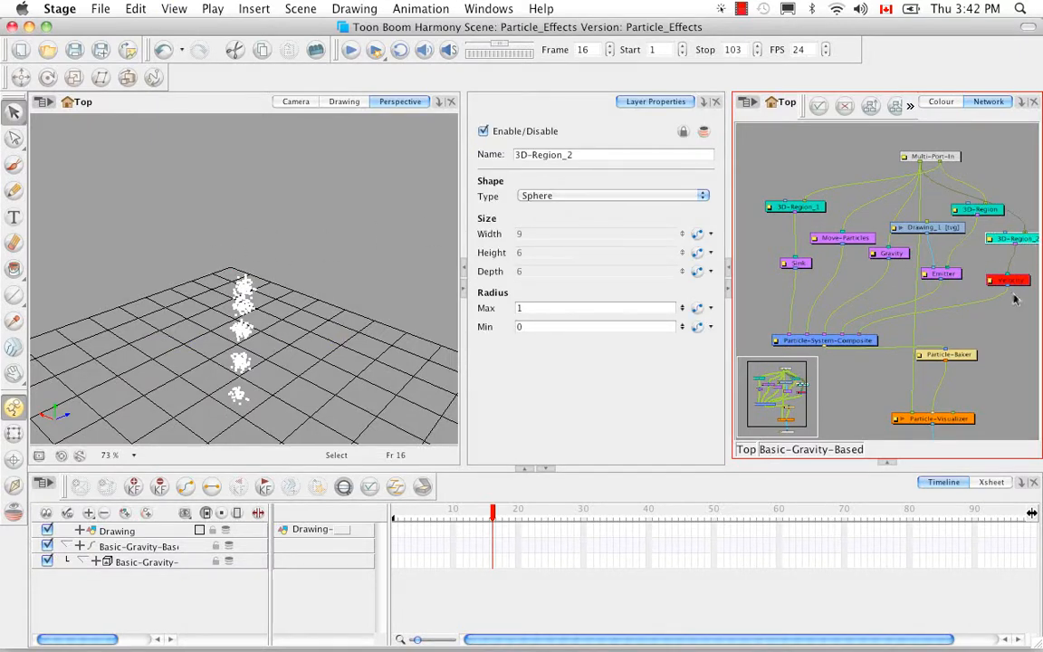
{"action": "left_click", "coordinate": [160, 11]}
{"action": "mouse_move", "coordinate": [229, 324]}
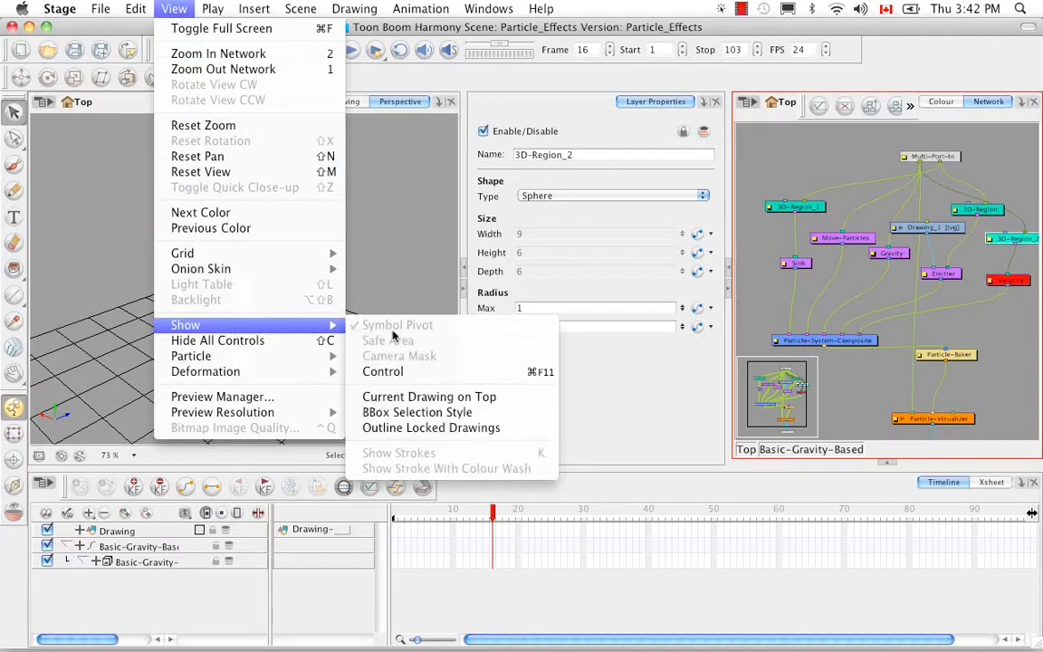
{"action": "left_click", "coordinate": [432, 373]}
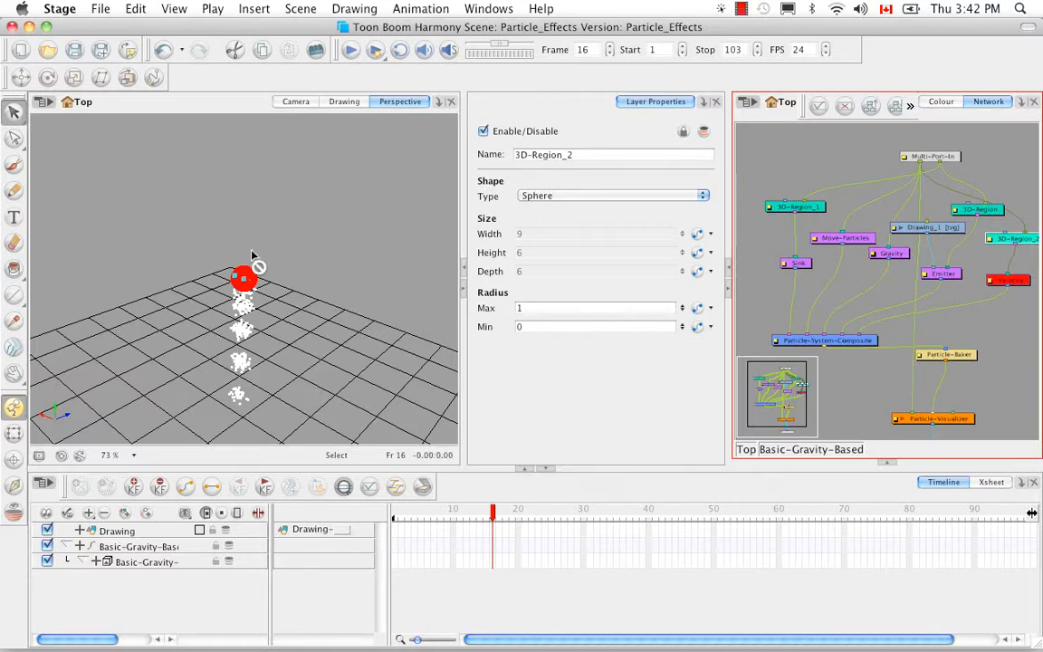
Re-enable the Velocity module and compare the particles with the Gravity module disabled and enabled again.
{"action": "left_click", "coordinate": [1011, 279]}
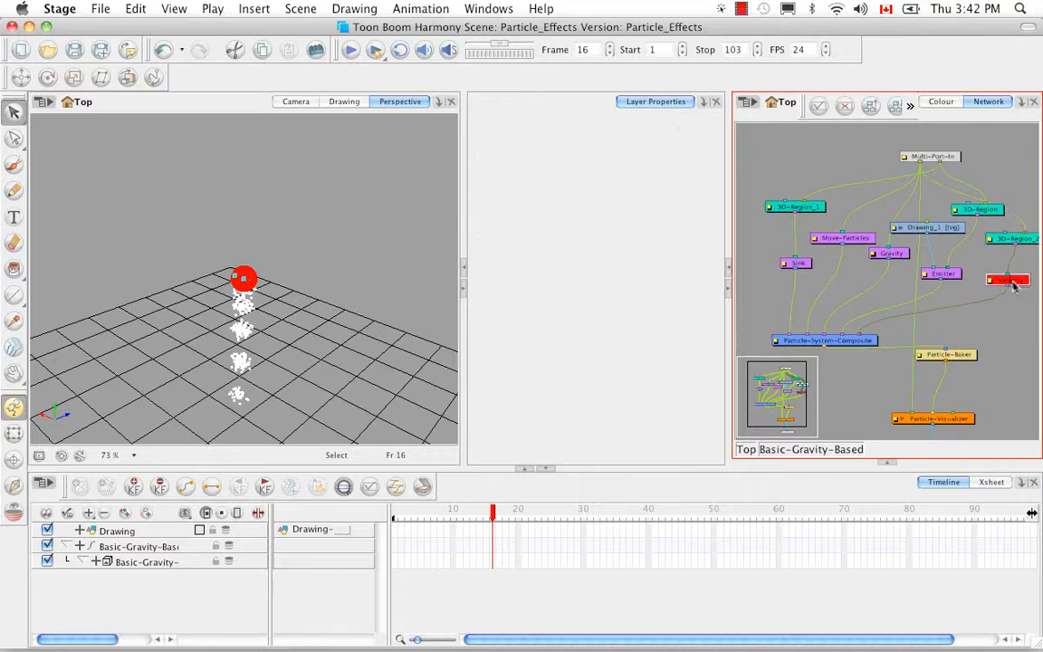
{"action": "key", "text": "a"}
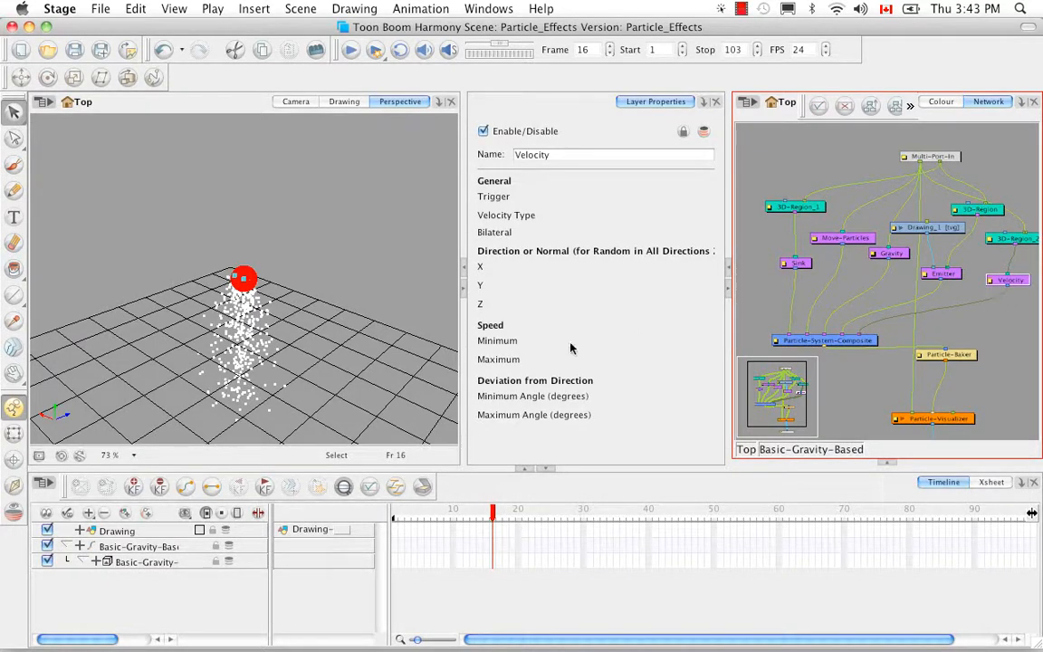
{"action": "left_click", "coordinate": [896, 255]}
{"action": "key", "text": "d"}
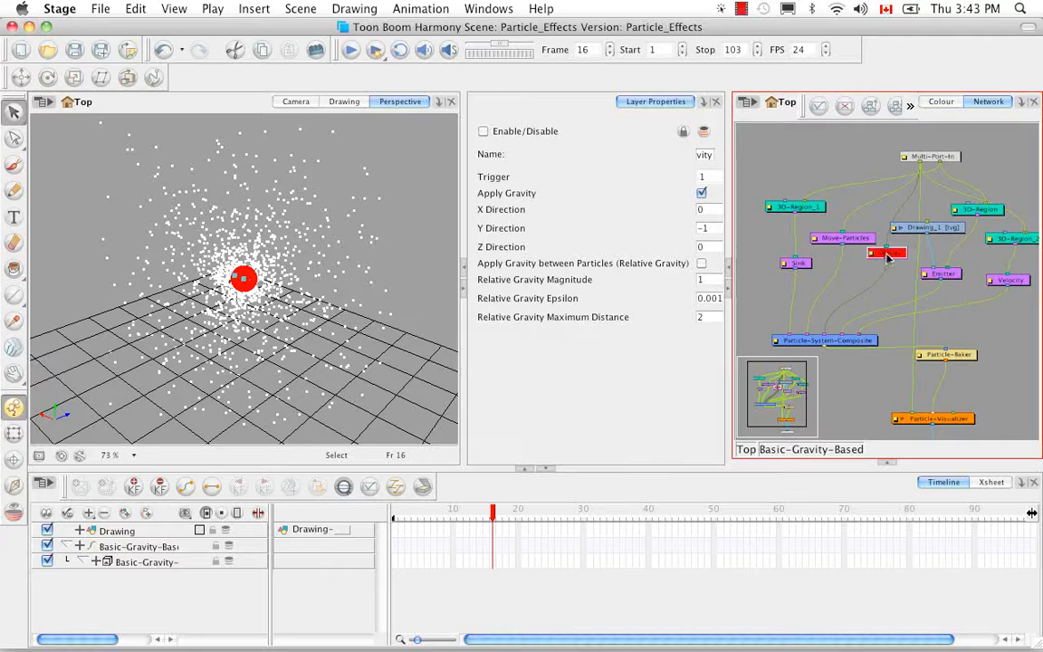
{"action": "key", "text": "a"}
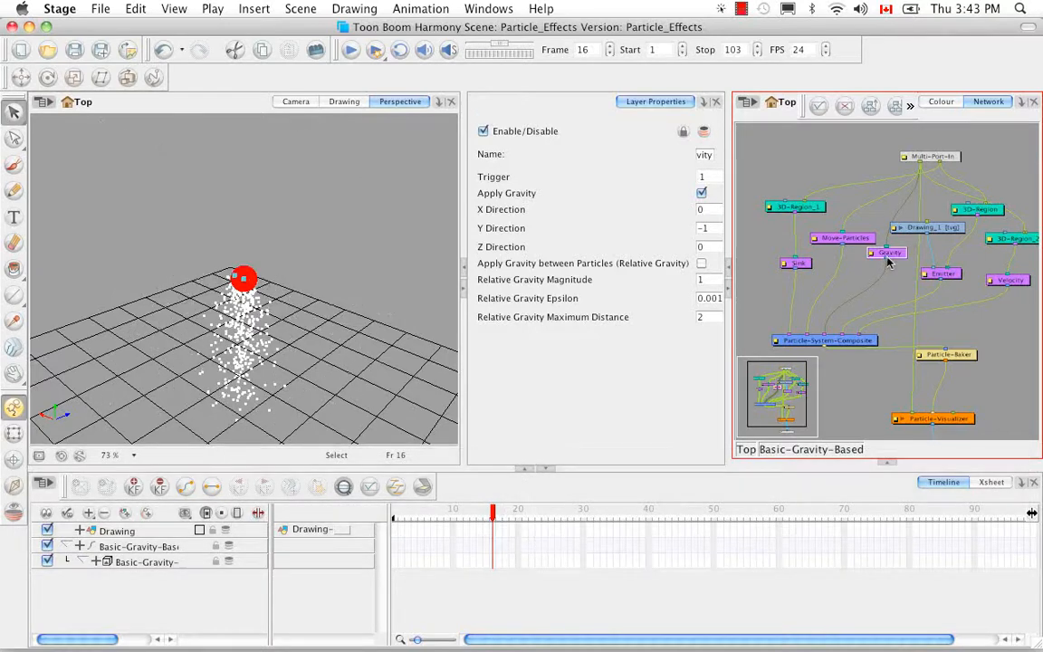
Advance the animation to frame 22 and disable the Move-Particles module.
{"action": "left_click", "coordinate": [858, 237]}
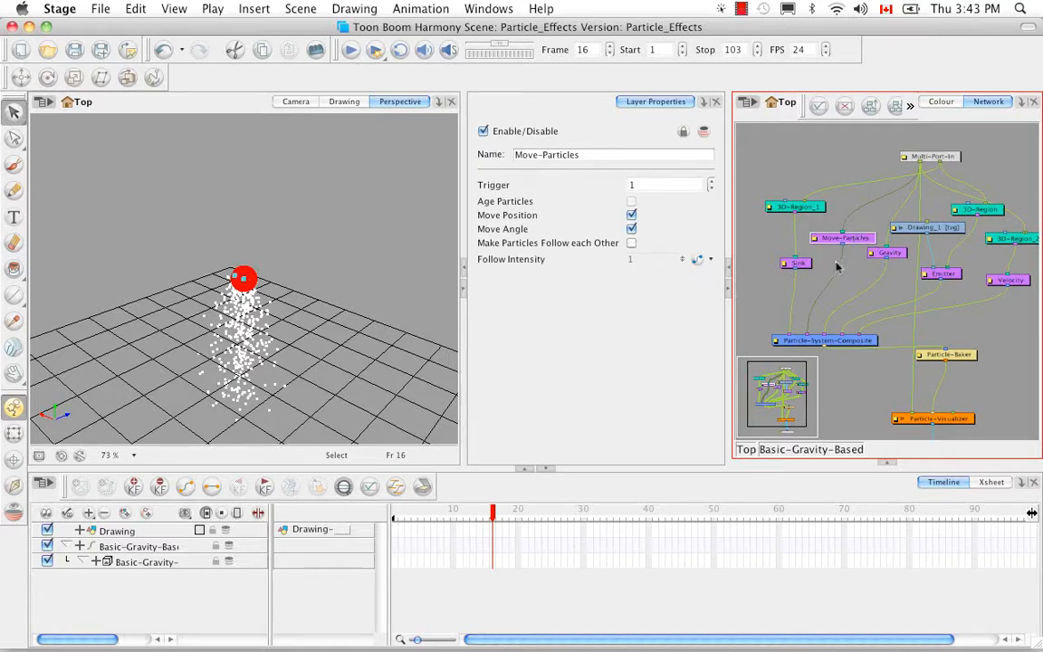
{"action": "key", "text": "Return"}
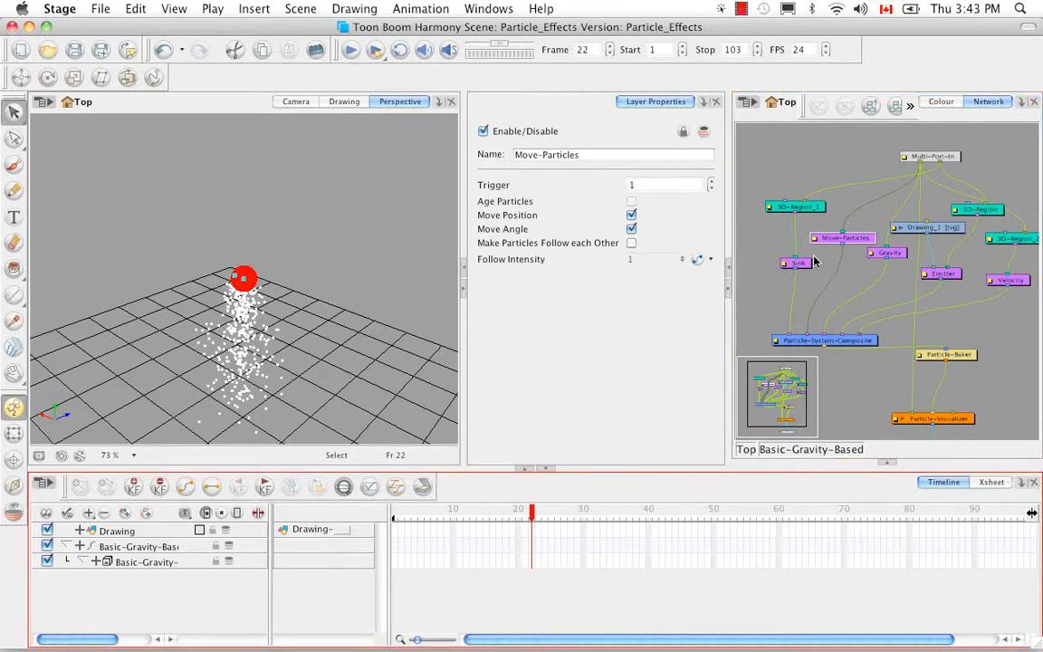
{"action": "key", "text": "d"}
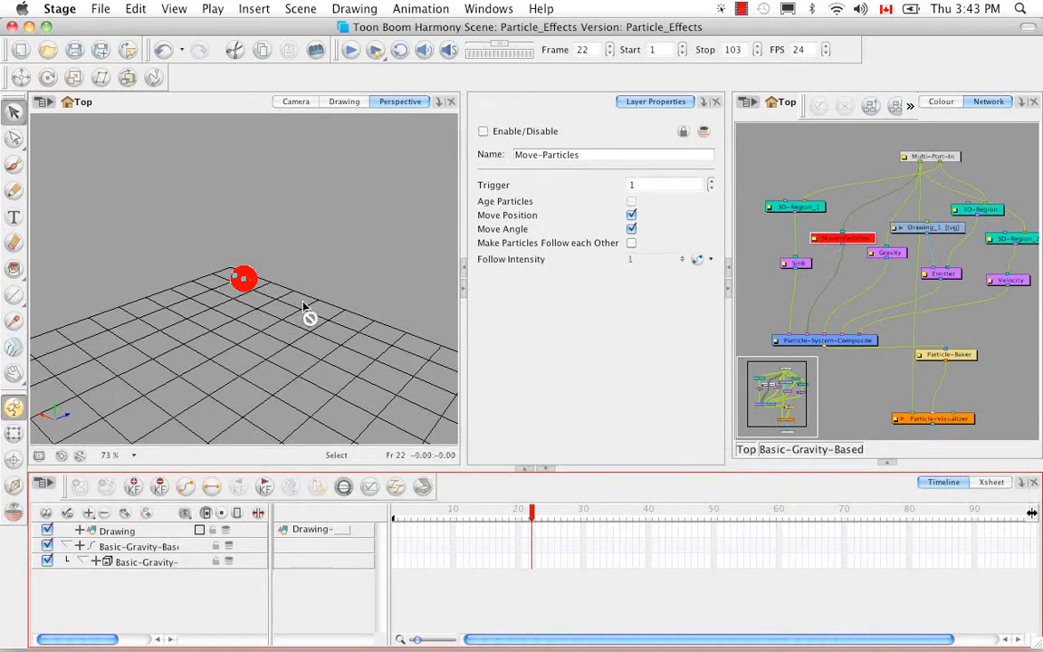
Enlarge the emission region in the perspective view to 250% and hide all on-screen controls.
{"action": "left_click", "coordinate": [281, 455]}
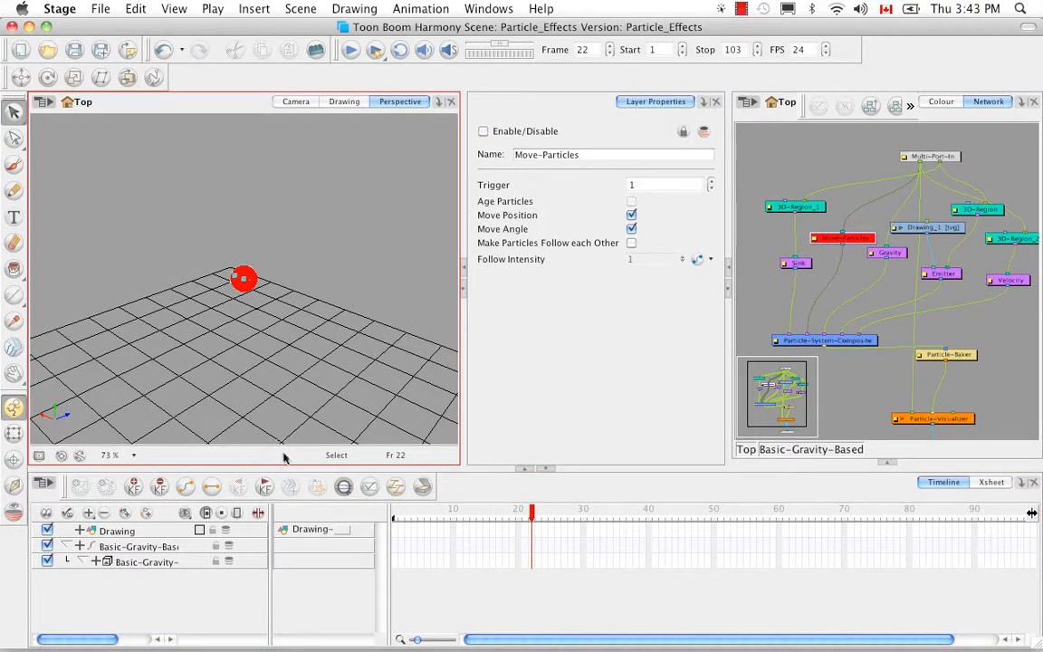
{"action": "key", "text": "2"}
{"action": "key", "text": "2"}
{"action": "key", "text": "2"}
{"action": "key", "text": "2"}
{"action": "key", "text": "2"}
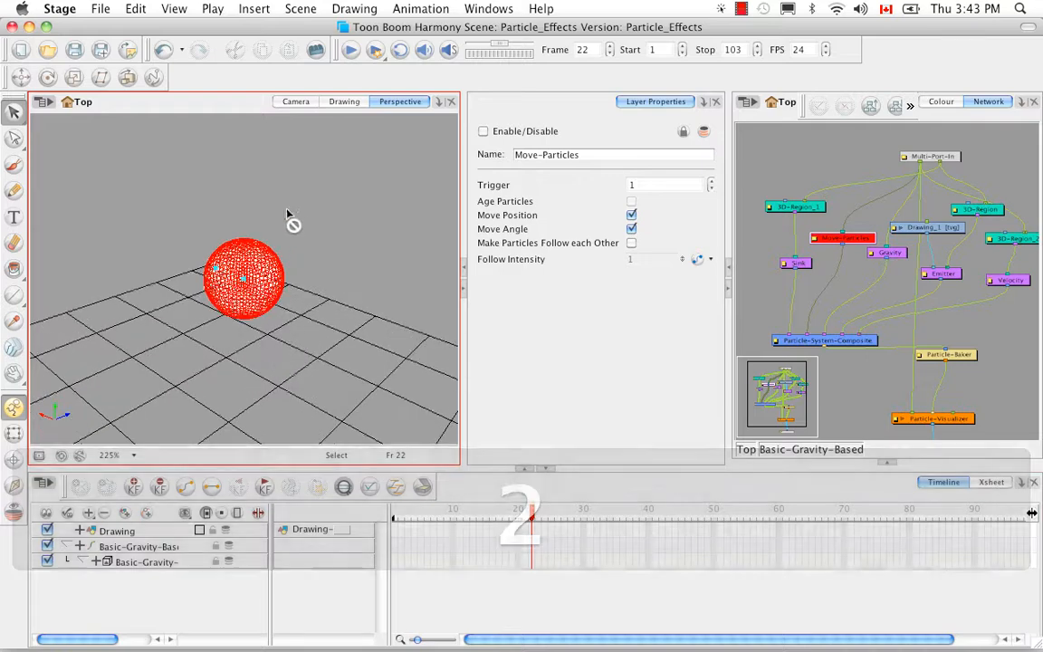
{"action": "key", "text": "2"}
{"action": "left_click", "coordinate": [173, 9]}
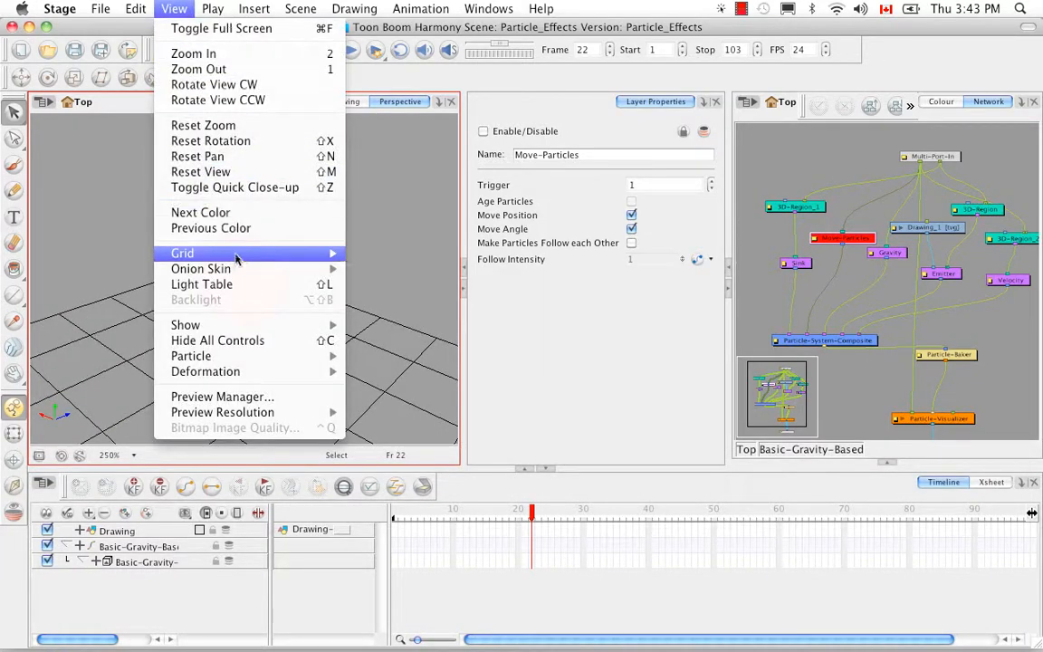
{"action": "left_click", "coordinate": [213, 340]}
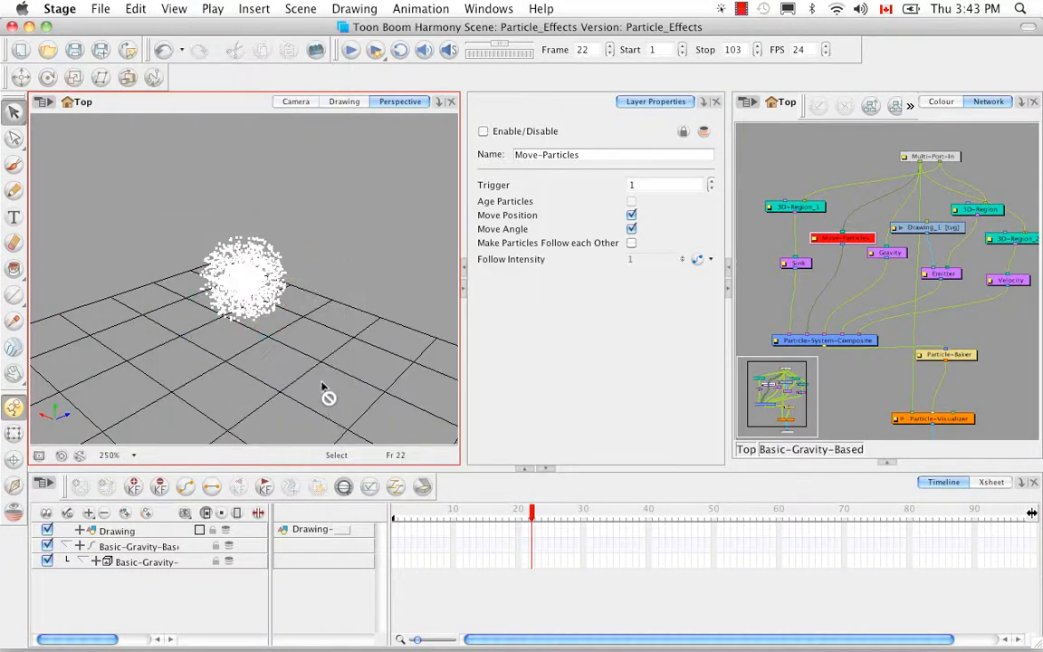
Scrub the timeline to frame 56 to inspect the unmoving particles, and re-enable the Move-Particles module.
{"action": "left_click_drag", "start_coordinate": [534, 523], "coordinate": [709, 518]}
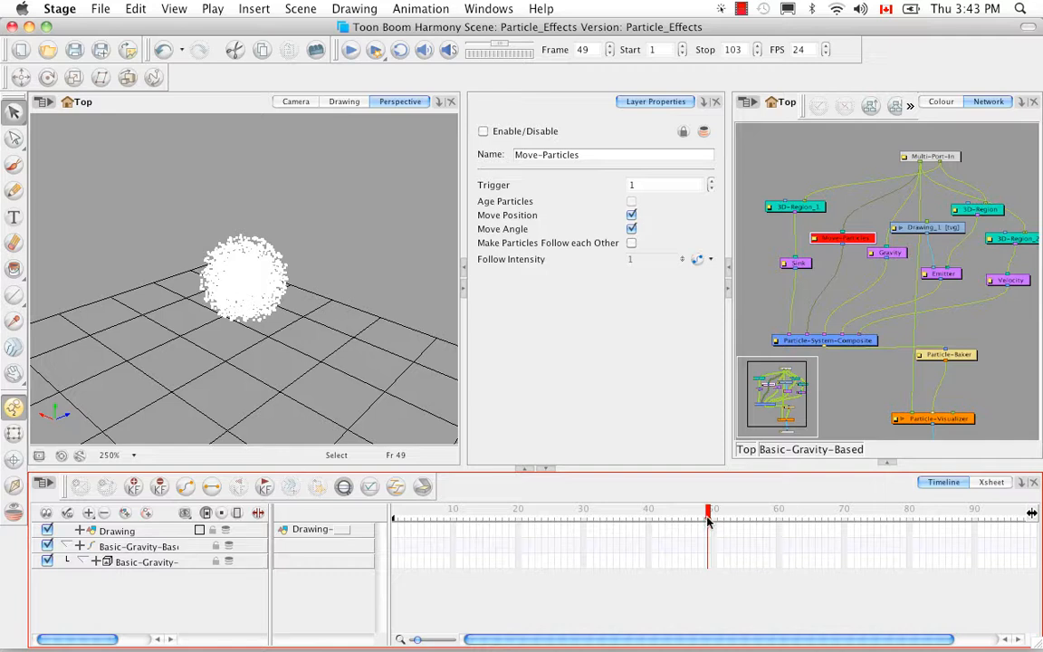
{"action": "left_click_drag", "start_coordinate": [708, 521], "coordinate": [753, 513]}
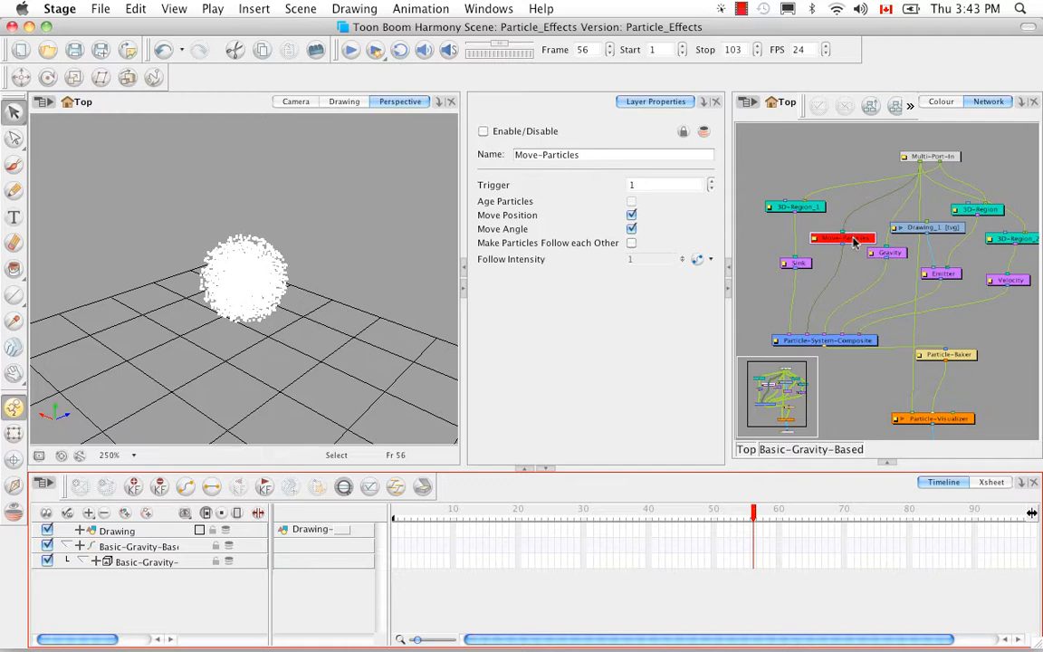
{"action": "left_click", "coordinate": [853, 242]}
{"action": "key", "text": "a"}
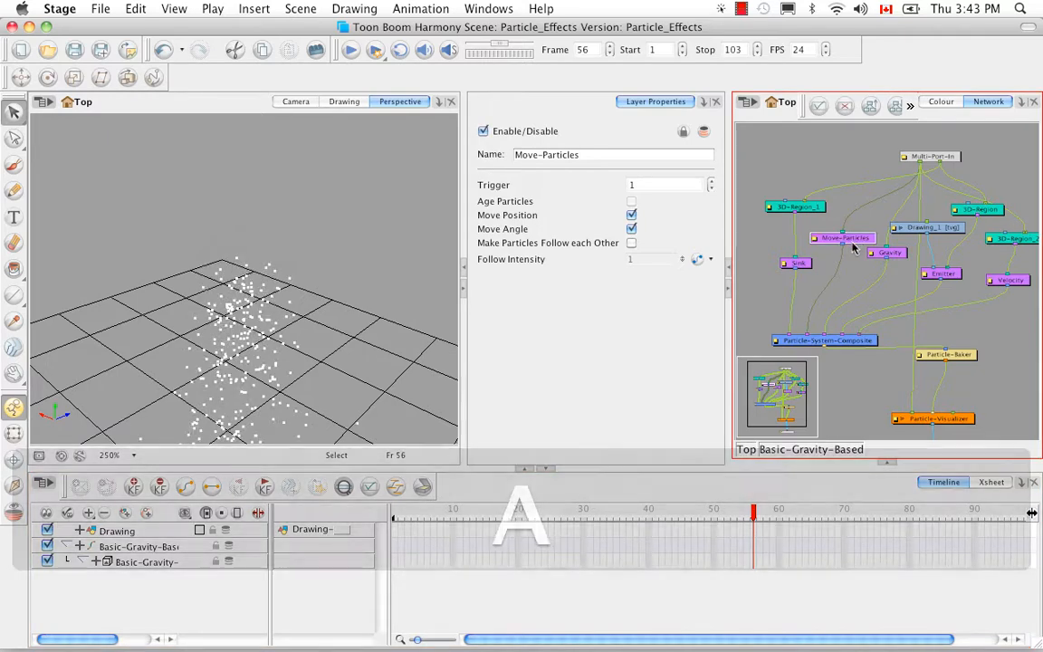
Examine the Sink module's properties and frame the whole particle stream in the perspective view.
{"action": "left_click", "coordinate": [793, 269]}
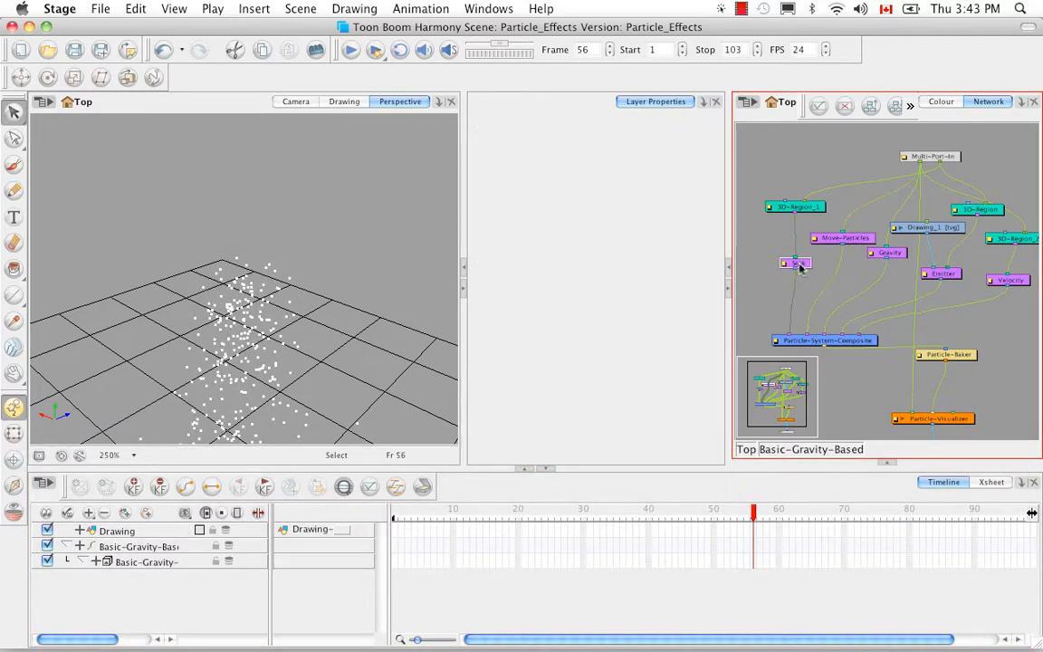
{"action": "key", "text": "space"}
{"action": "left_click_drag", "start_coordinate": [344, 340], "coordinate": [308, 217]}
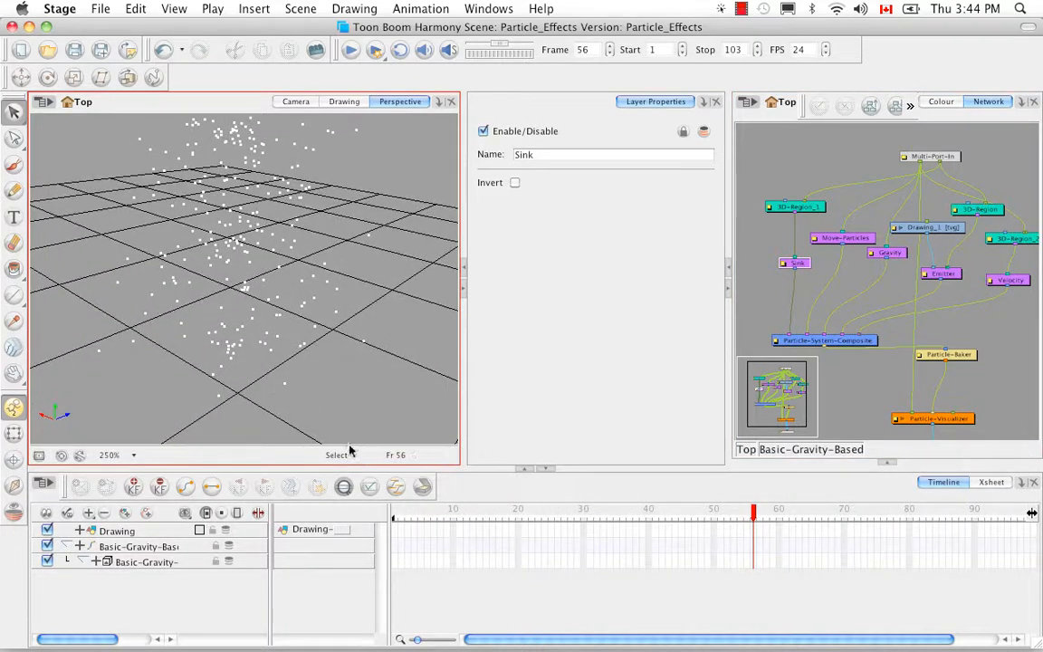
{"action": "key", "text": "1"}
{"action": "key", "text": "1"}
{"action": "key", "text": "1"}
{"action": "key", "text": "1"}
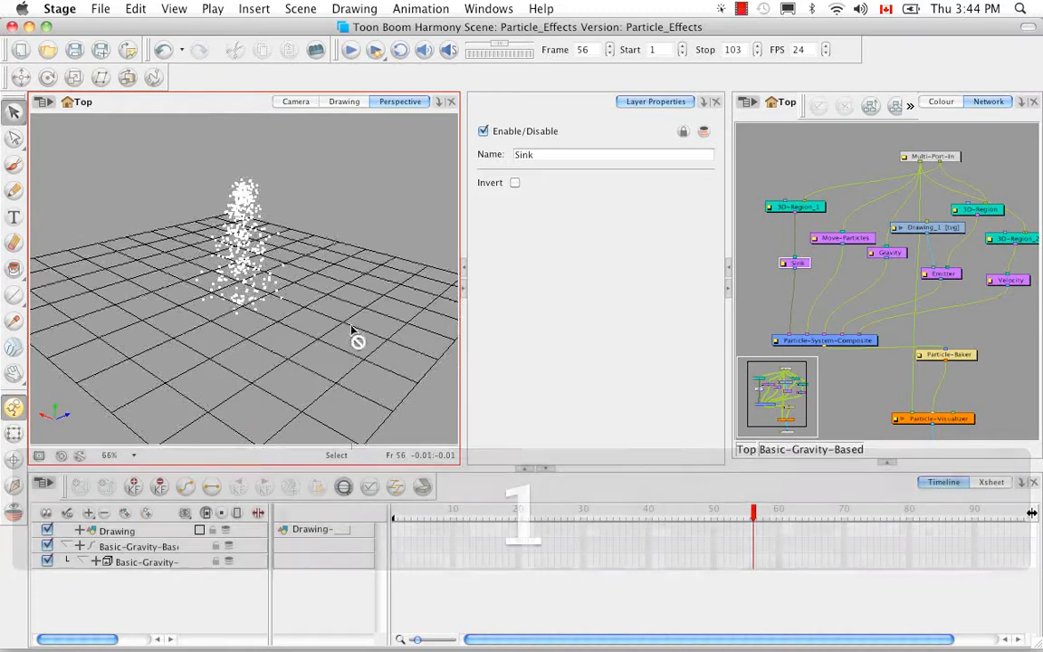
Show the particle stream in the camera view and scrub the timeline back to frame 21.
{"action": "left_click", "coordinate": [295, 101]}
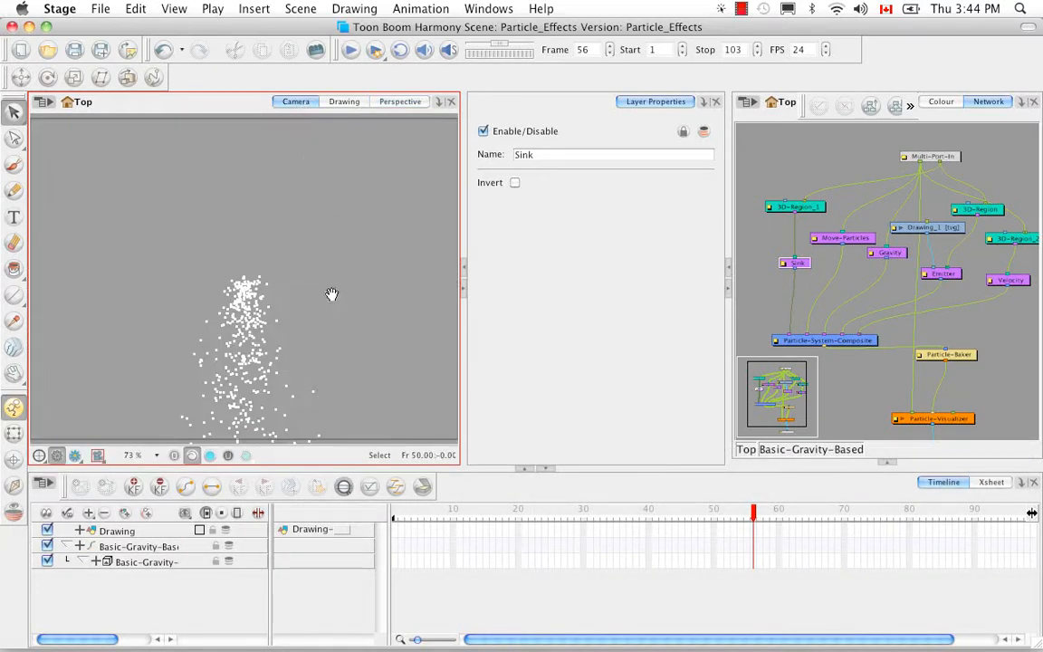
{"action": "key", "text": "space"}
{"action": "left_click_drag", "start_coordinate": [331, 293], "coordinate": [334, 263]}
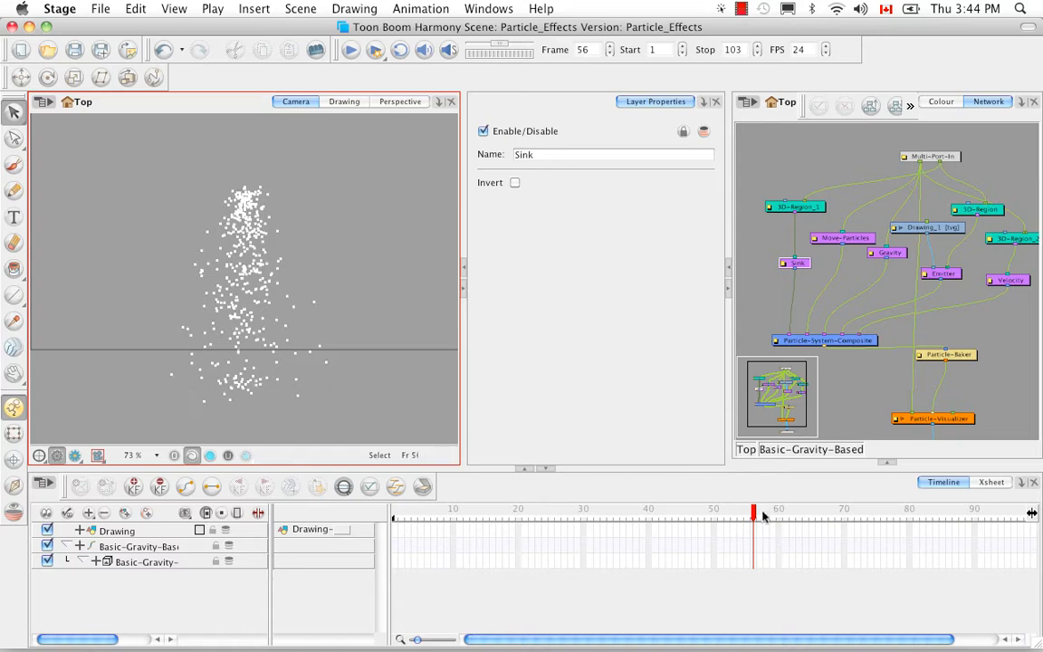
{"action": "left_click_drag", "start_coordinate": [752, 513], "coordinate": [526, 512]}
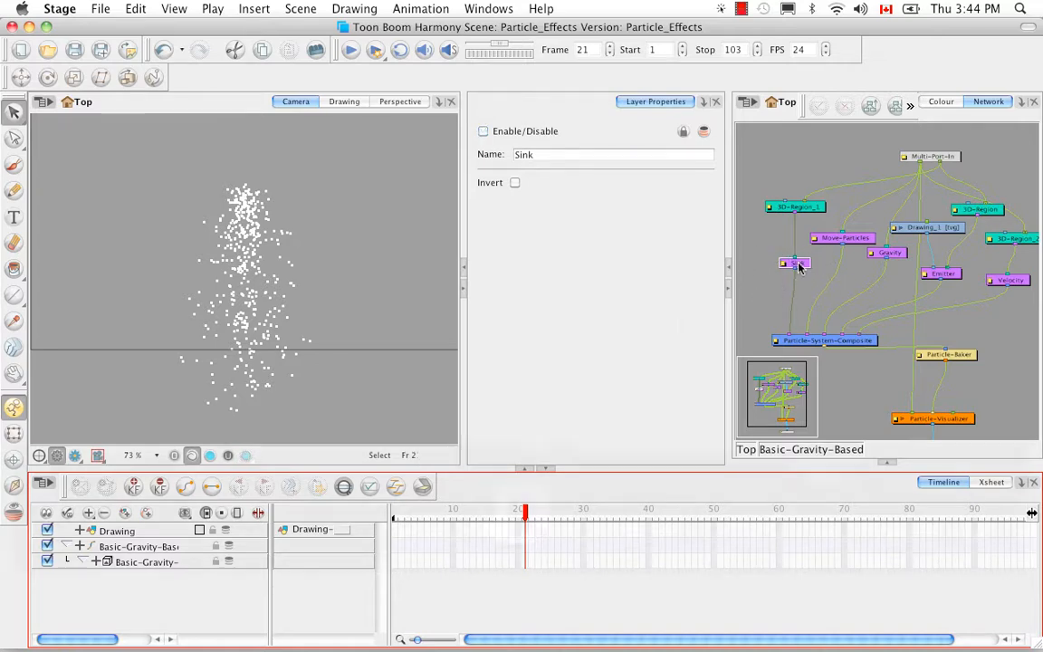
Disable the Sink module and inspect how far the particle stream extends in the camera view.
{"action": "key", "text": "d"}
{"action": "key", "text": "space"}
{"action": "mouse_move", "coordinate": [337, 376]}
{"action": "left_mouse_down"}
{"action": "mouse_move", "coordinate": [335, 257]}
{"action": "mouse_move", "coordinate": [333, 285]}
{"action": "mouse_move", "coordinate": [359, 292]}
{"action": "left_mouse_up"}
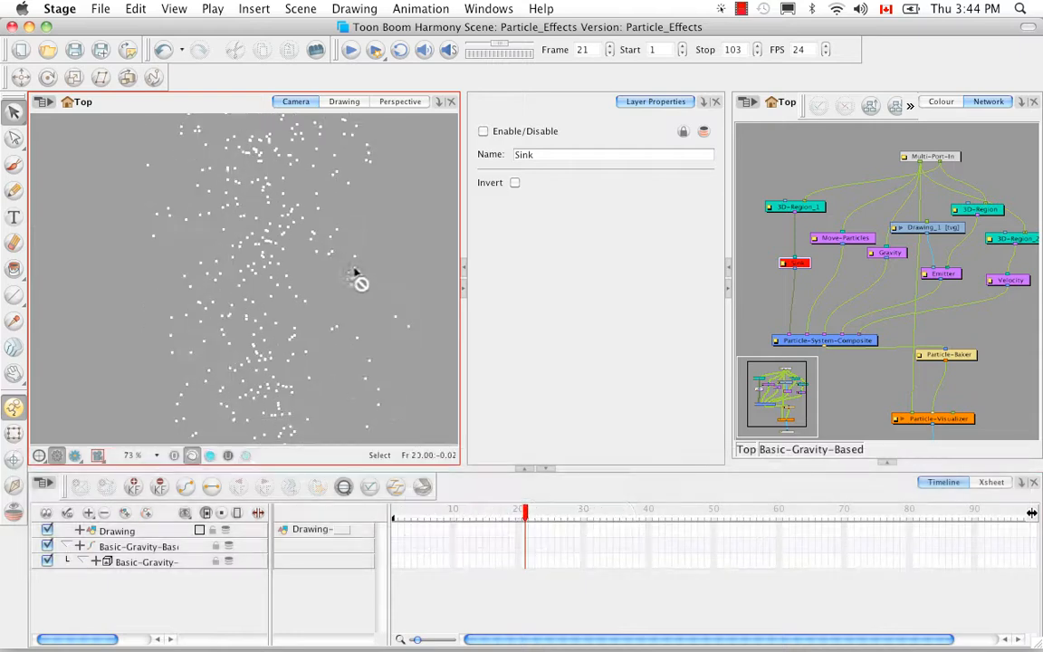
{"action": "key", "text": "space"}
{"action": "left_click_drag", "start_coordinate": [338, 239], "coordinate": [338, 294]}
{"action": "mouse_move", "coordinate": [335, 189]}
{"action": "left_mouse_down"}
{"action": "mouse_move", "coordinate": [331, 278]}
{"action": "mouse_move", "coordinate": [296, 351]}
{"action": "mouse_move", "coordinate": [312, 375]}
{"action": "left_mouse_up"}
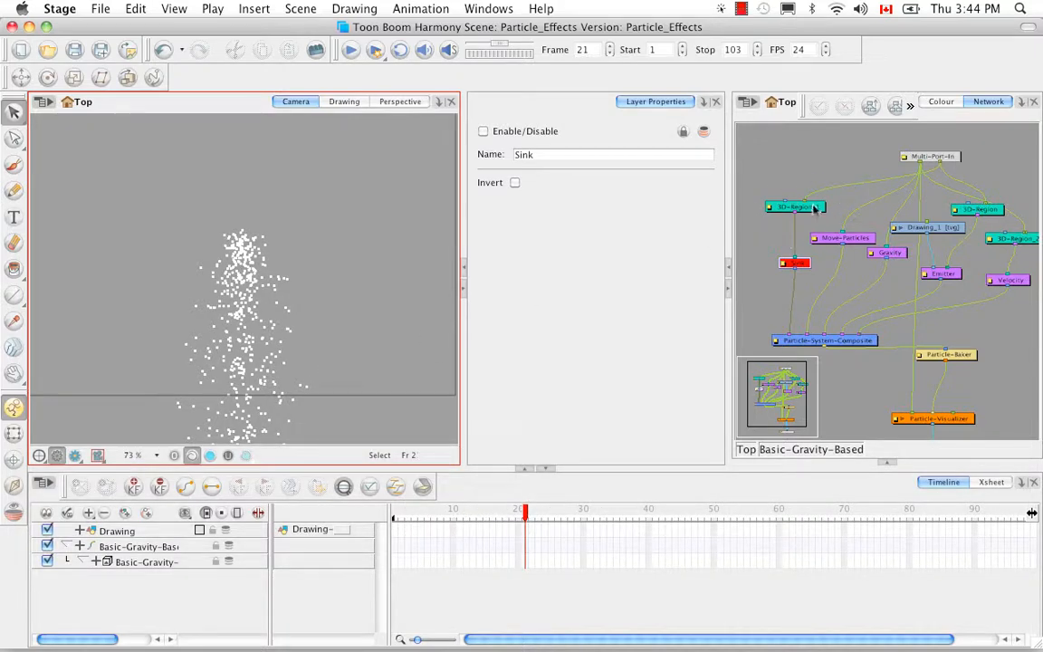
Display the on-screen control of the 3D-Region_1 module so its whole cylinder shows in the camera view.
{"action": "left_click", "coordinate": [814, 207]}
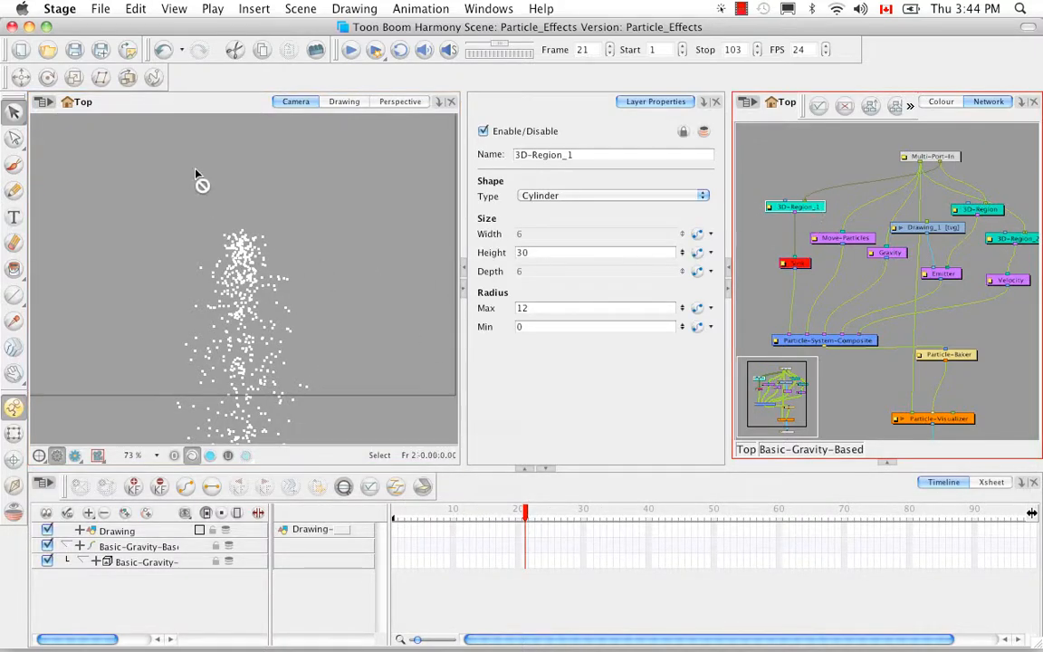
{"action": "left_click", "coordinate": [175, 9]}
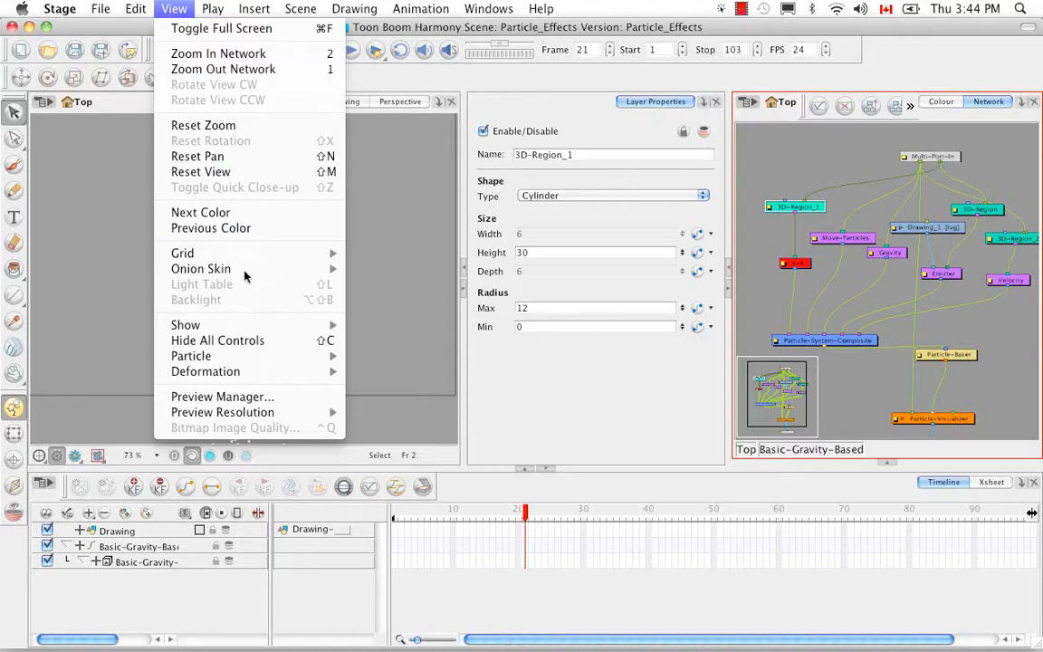
{"action": "mouse_move", "coordinate": [235, 324]}
{"action": "left_click", "coordinate": [364, 371]}
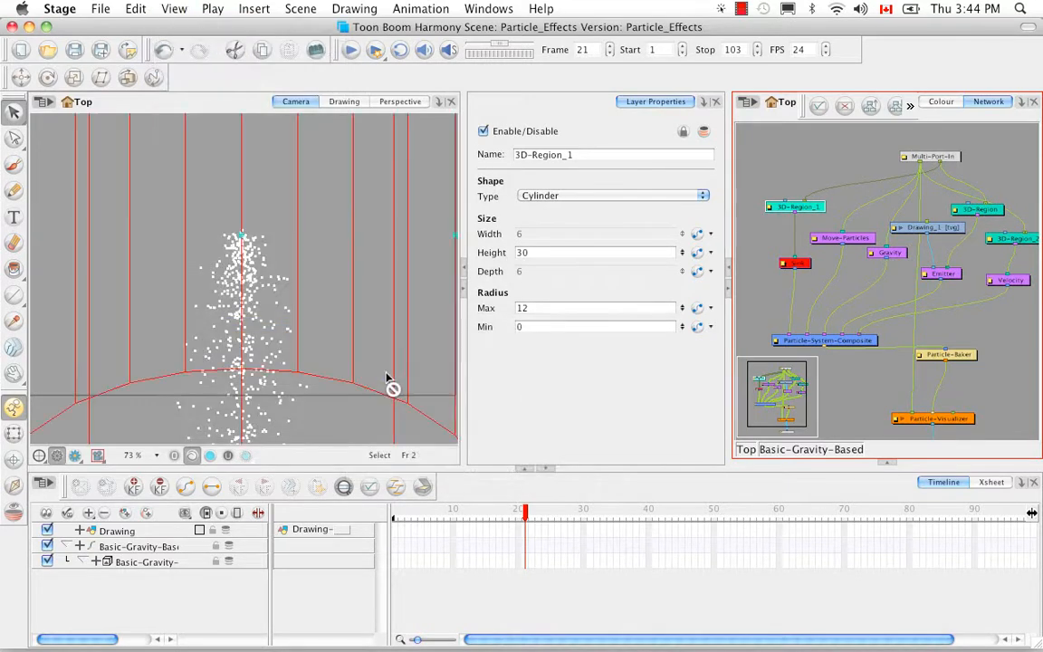
{"action": "left_click", "coordinate": [361, 397]}
{"action": "key", "text": "1"}
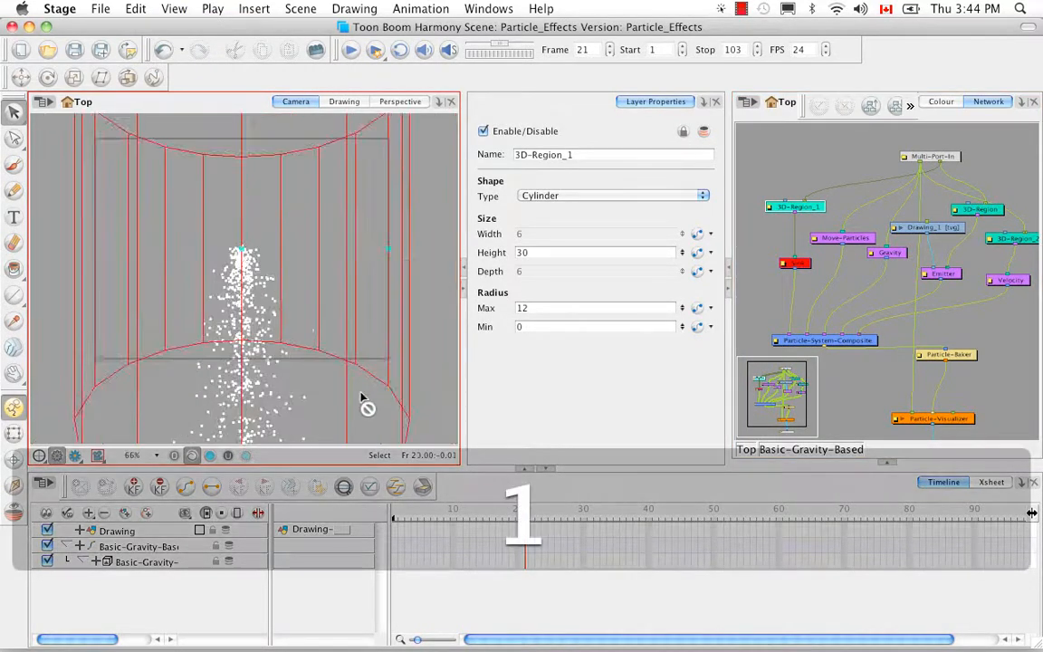
{"action": "key", "text": "1"}
{"action": "key", "text": "1"}
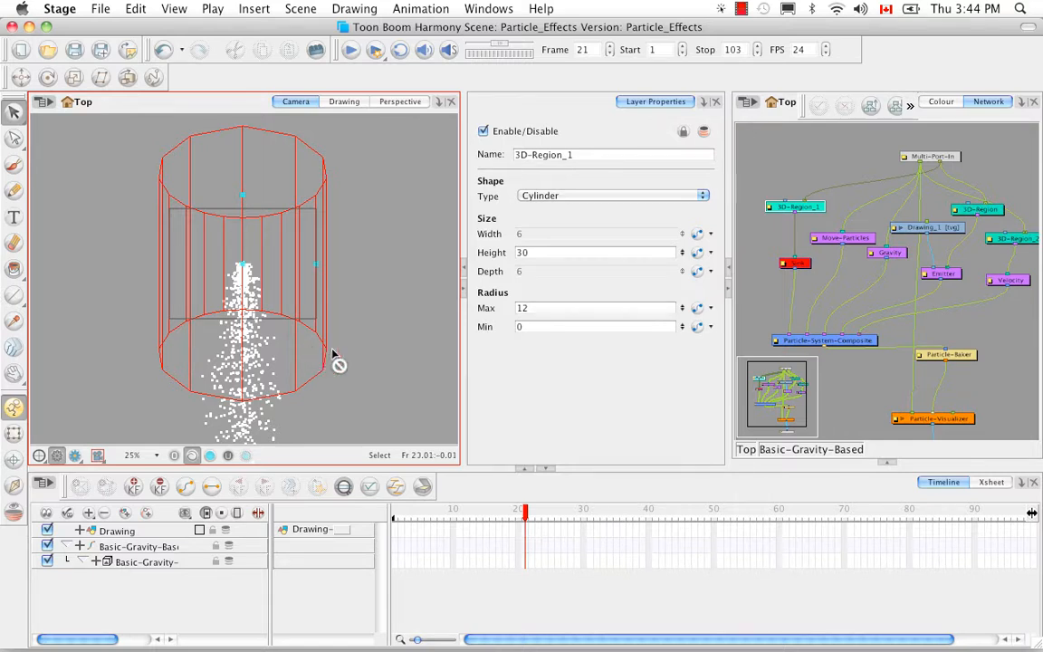
Re-enable the Sink module and compare the particles with the cylindrical region in the perspective and camera views.
{"action": "left_click", "coordinate": [802, 265]}
{"action": "key", "text": "a"}
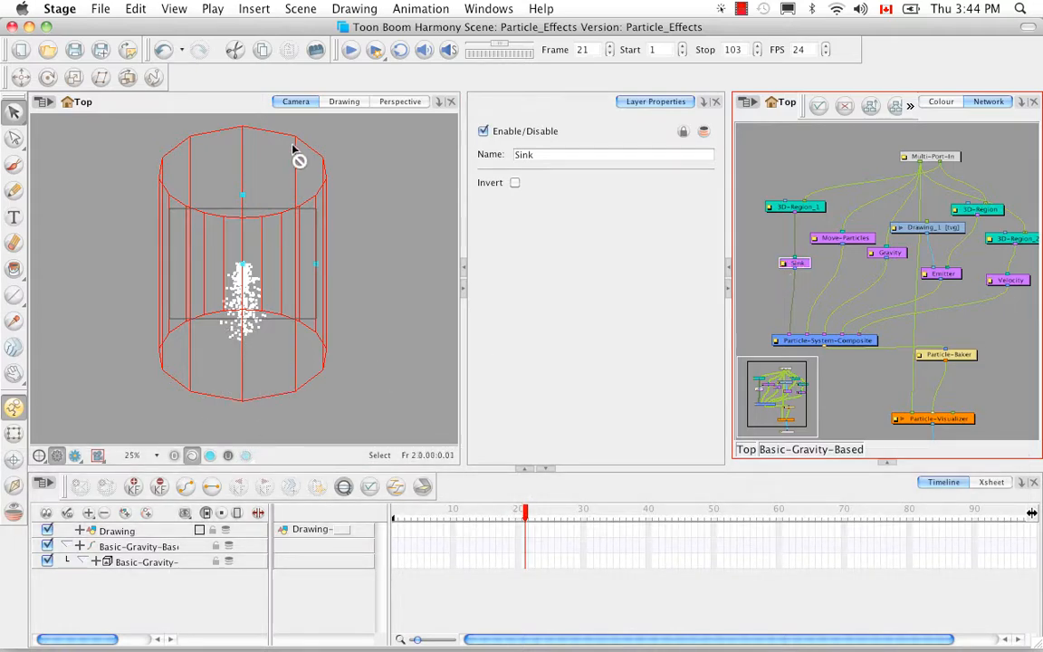
{"action": "left_click", "coordinate": [391, 103]}
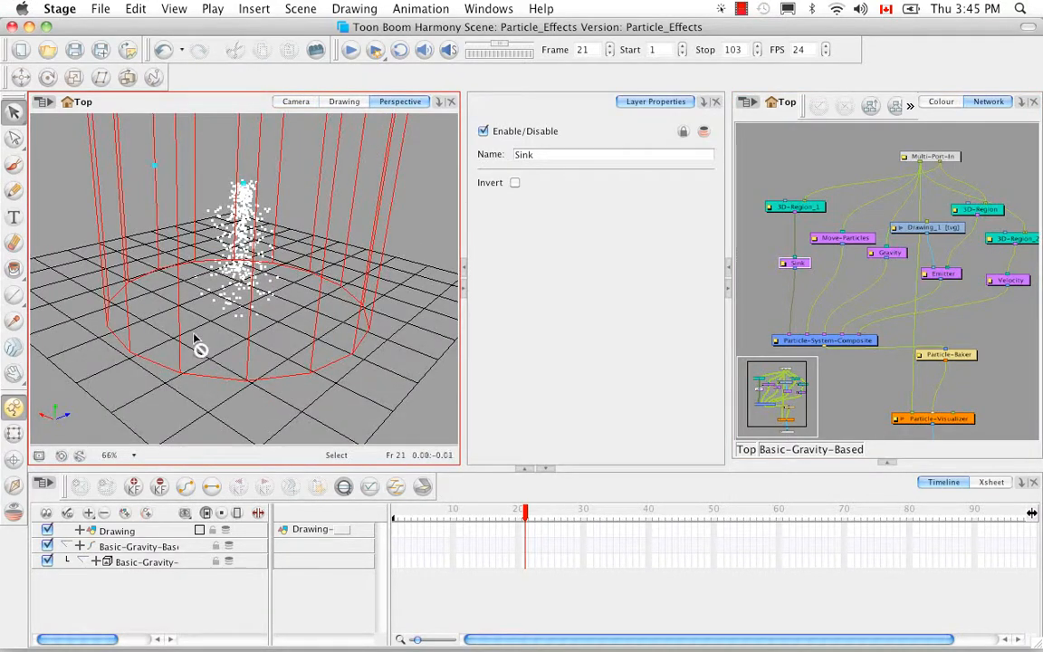
{"action": "left_click", "coordinate": [292, 101]}
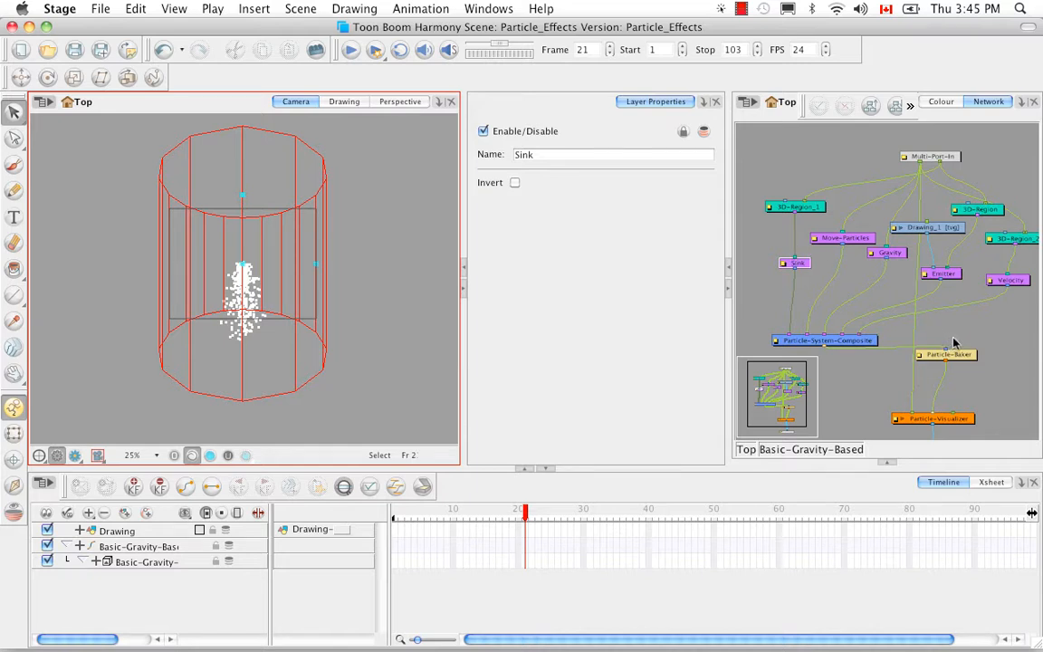
Return to the top level of the network and delete the Basic-Gravity-Based group and its peg, including drawing files and element folders.
{"action": "left_click", "coordinate": [747, 448]}
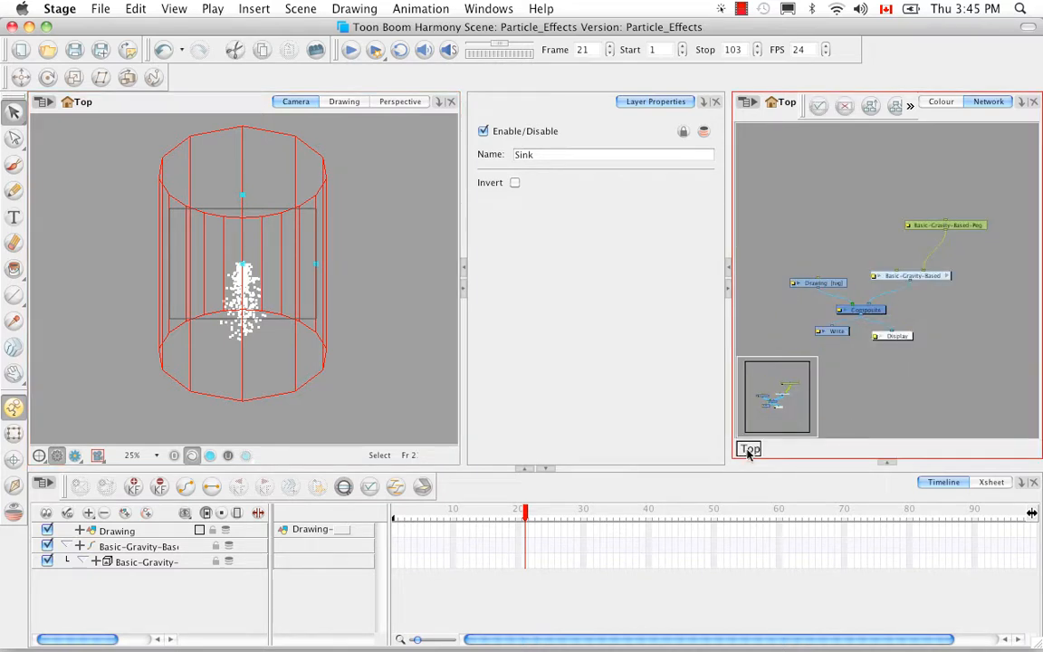
{"action": "left_click_drag", "start_coordinate": [866, 196], "coordinate": [987, 298]}
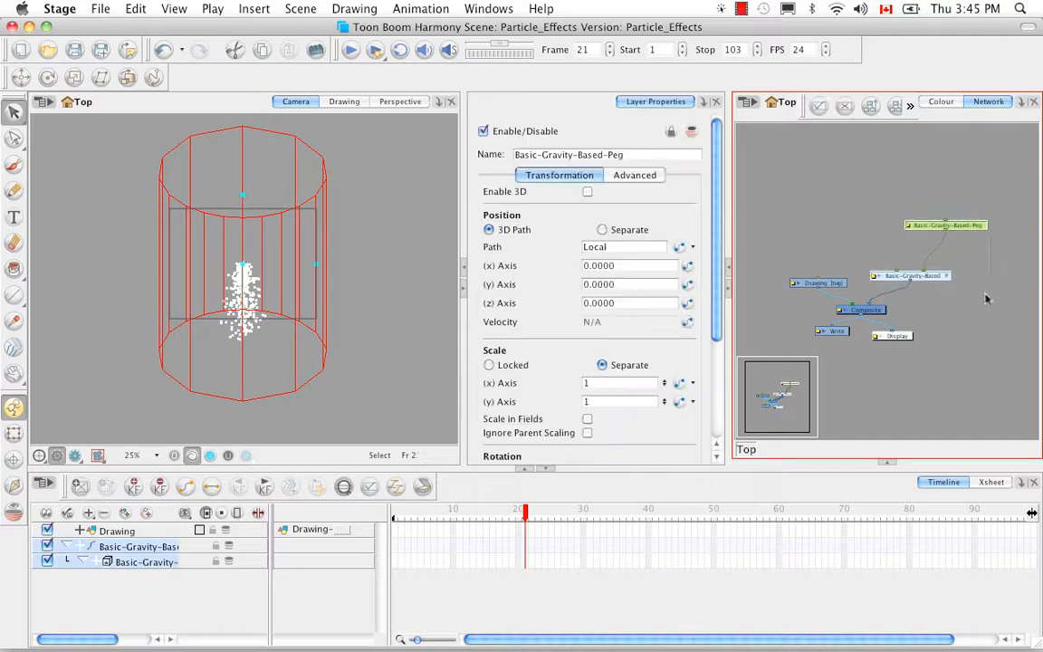
{"action": "key", "text": "BackSpace"}
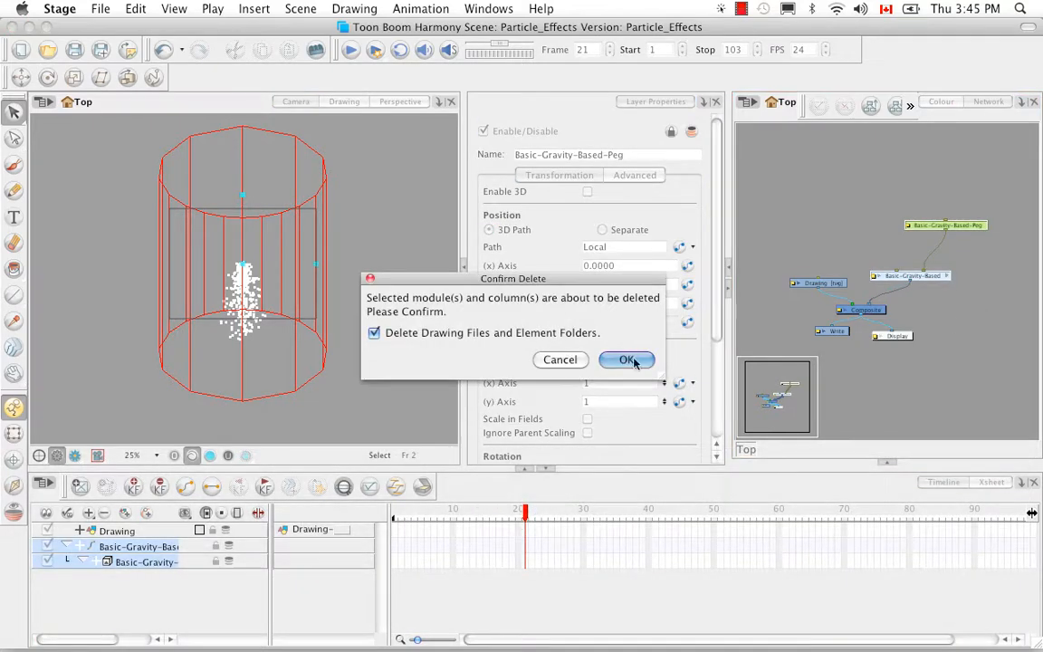
{"action": "left_click", "coordinate": [626, 361]}
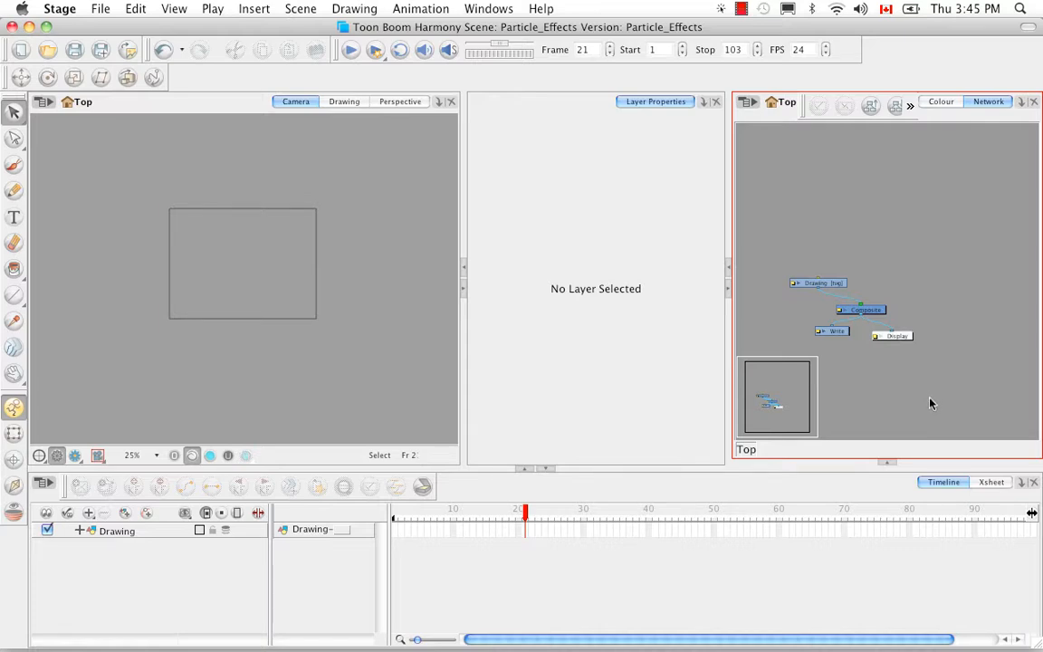
Add the Confetti particle example from the module library to the network, connected to the Composite module.
{"action": "left_click", "coordinate": [887, 462]}
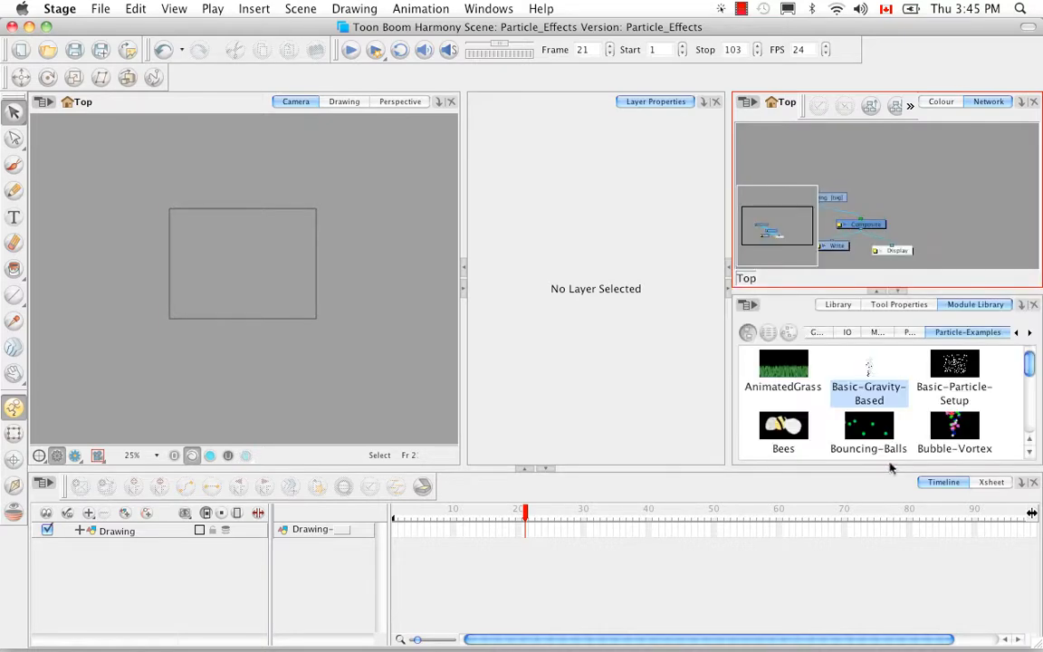
{"action": "mouse_move", "coordinate": [1027, 374]}
{"action": "left_mouse_down"}
{"action": "mouse_move", "coordinate": [1027, 425]}
{"action": "mouse_move", "coordinate": [1029, 386]}
{"action": "left_mouse_up"}
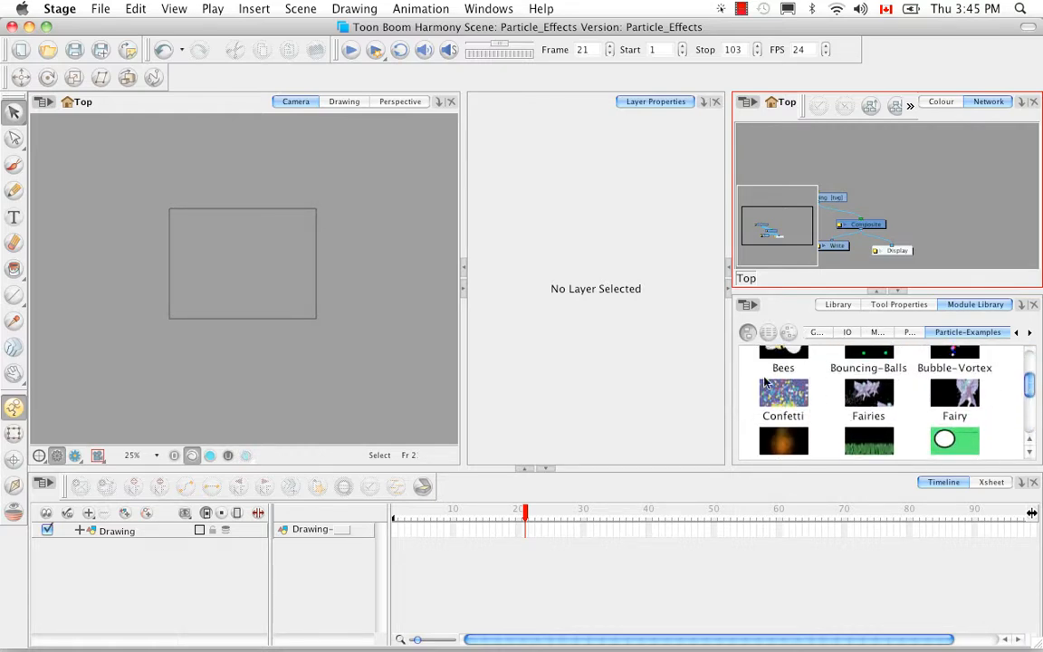
{"action": "left_click_drag", "start_coordinate": [764, 383], "coordinate": [852, 220]}
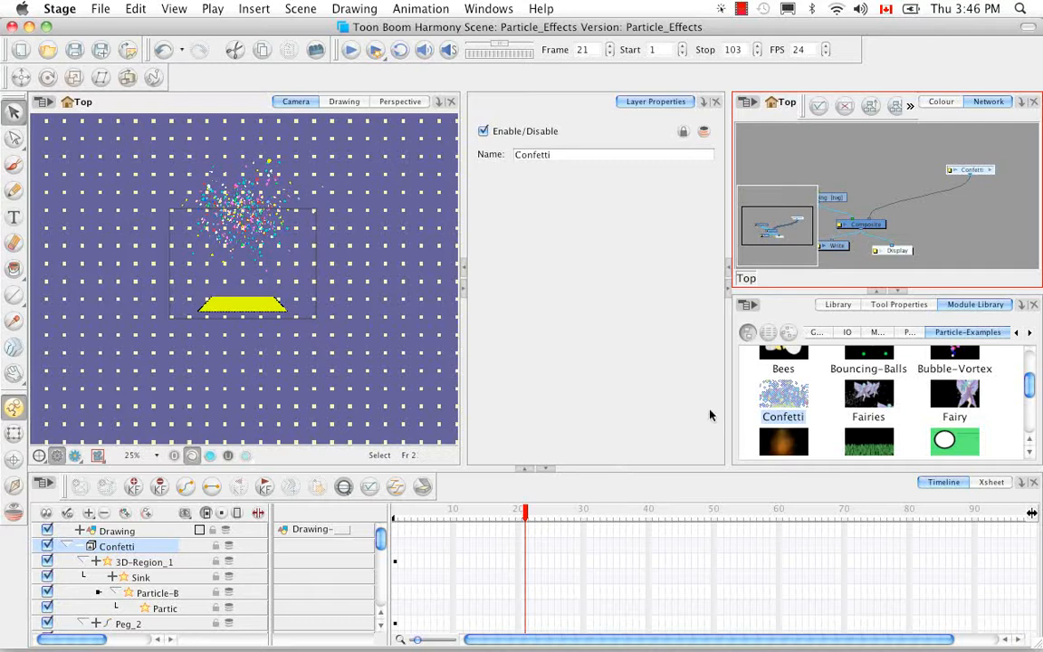
Open the Confetti group to show its whole module network, and hide the on-screen controls in the camera view.
{"action": "left_click", "coordinate": [990, 172]}
{"action": "left_click", "coordinate": [828, 249]}
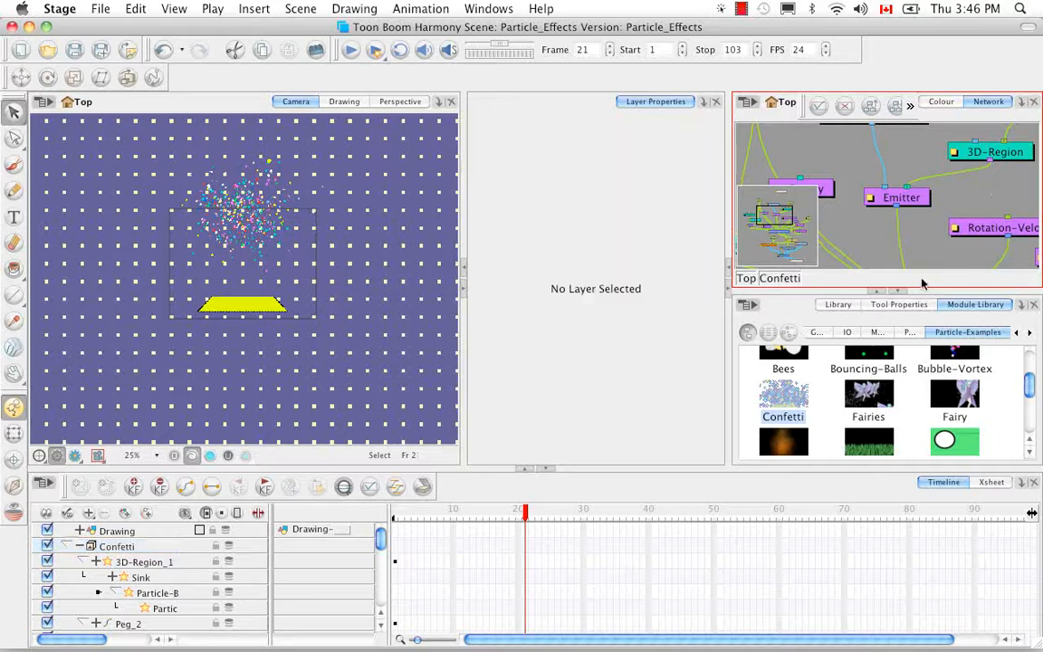
{"action": "key", "text": "z"}
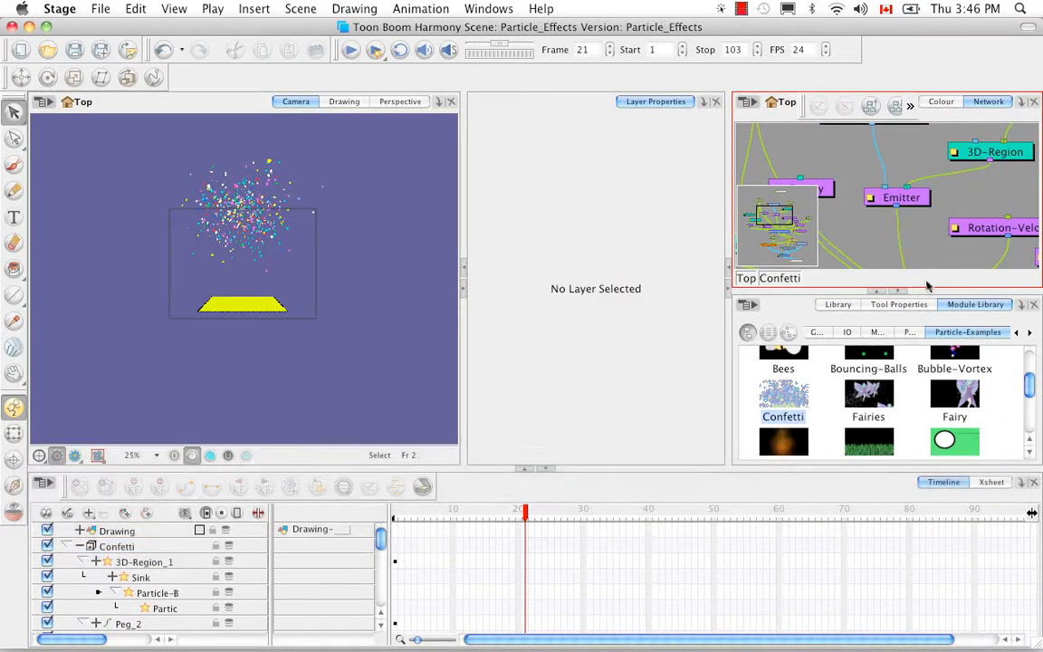
{"action": "key", "text": "1"}
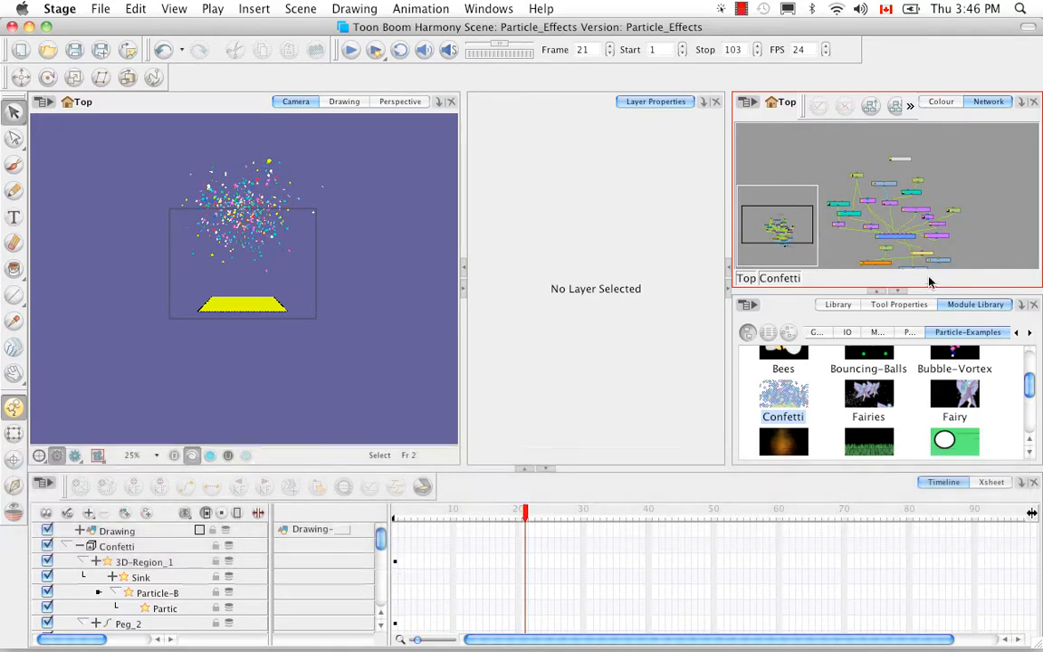
{"action": "key", "text": "space"}
{"action": "left_click_drag", "start_coordinate": [959, 240], "coordinate": [969, 210]}
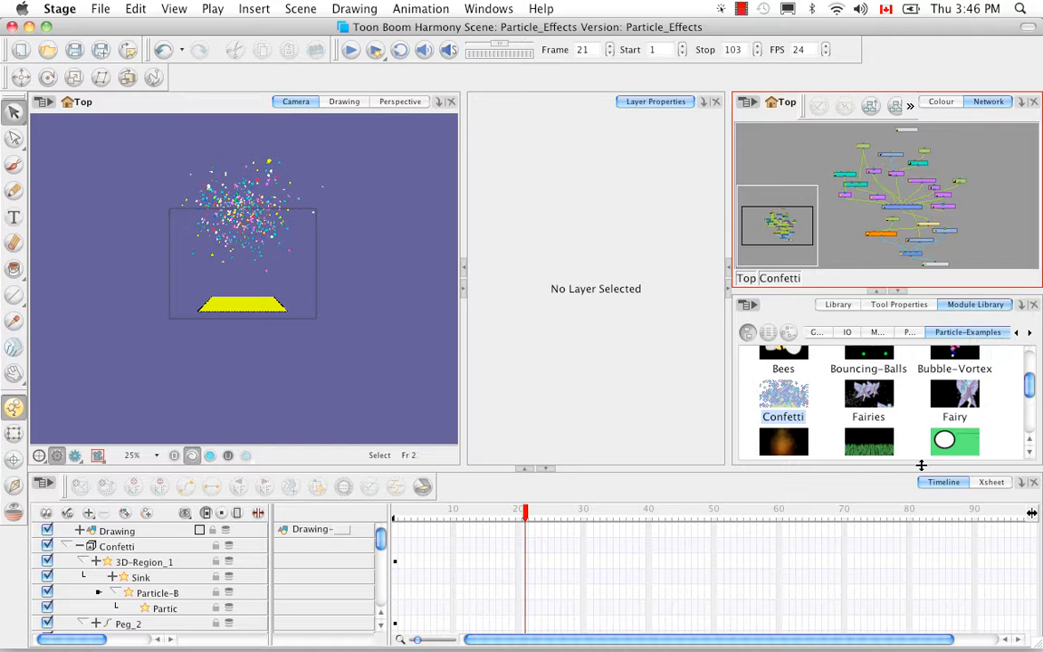
Browse the Particle category of the module library to review the available particle modules.
{"action": "left_click", "coordinate": [910, 332]}
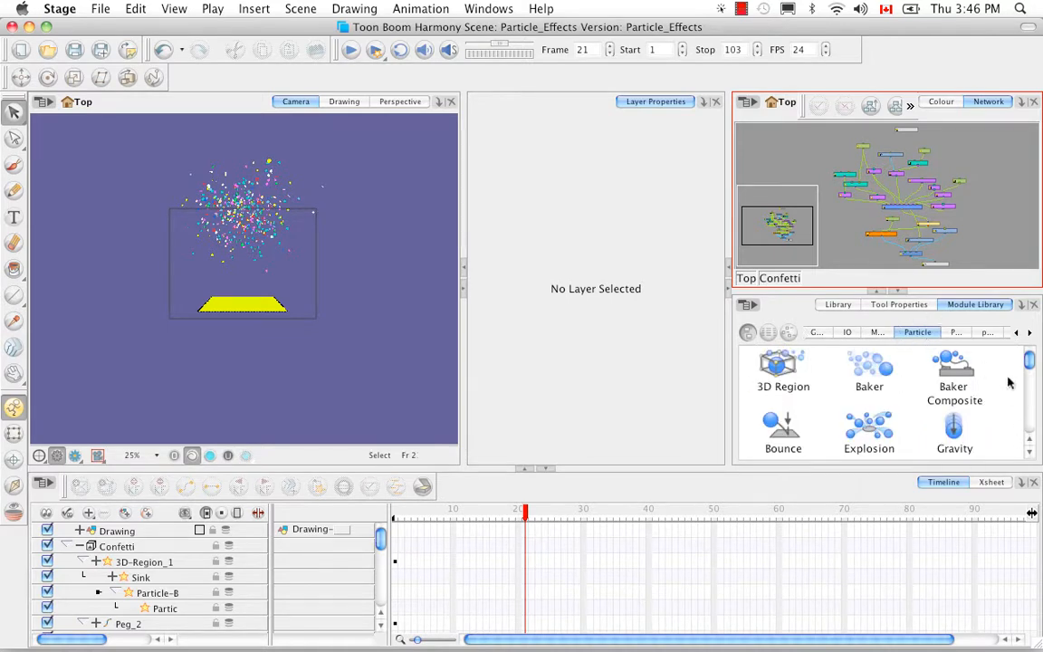
{"action": "left_click_drag", "start_coordinate": [1027, 366], "coordinate": [1034, 441]}
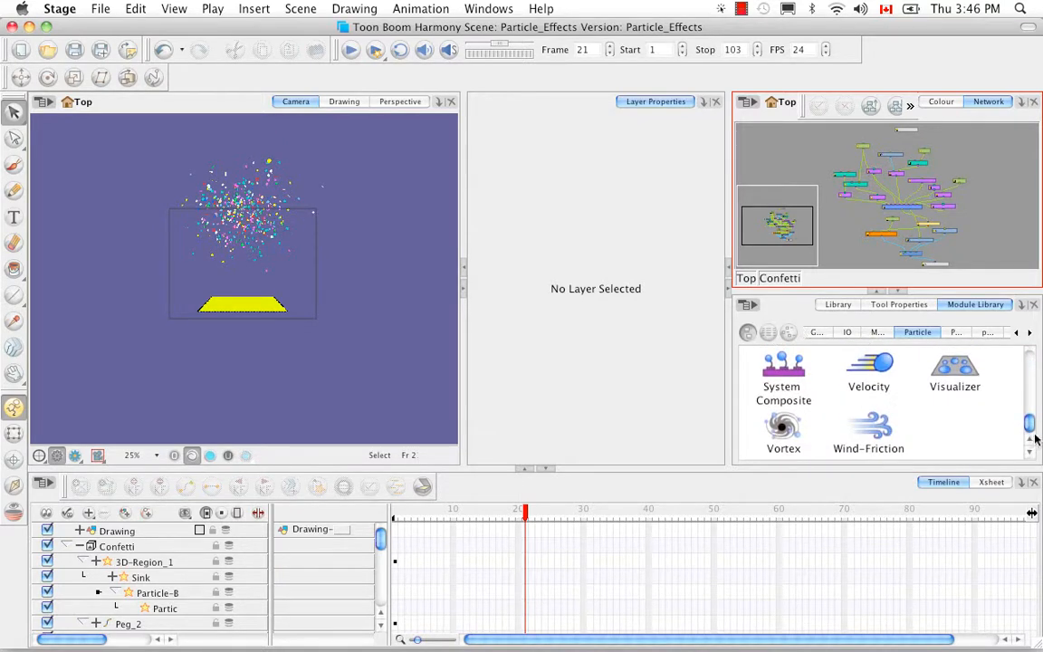
{"action": "left_click_drag", "start_coordinate": [1029, 422], "coordinate": [1030, 384]}
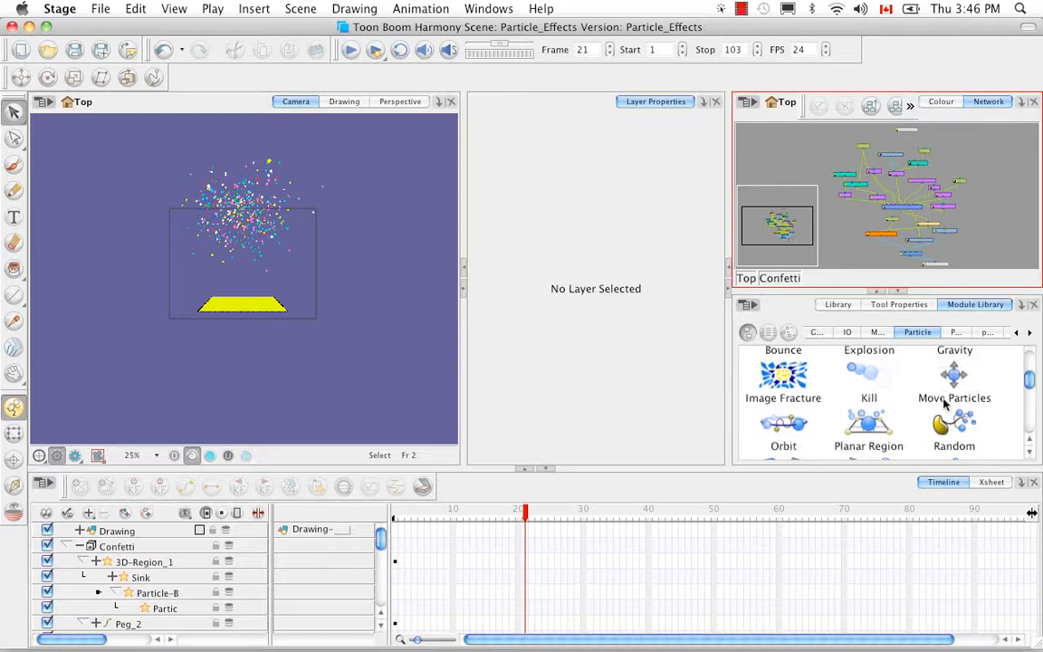
{"action": "scroll", "coordinate": [932, 353], "scroll_direction": "up", "scroll_amount": 1}
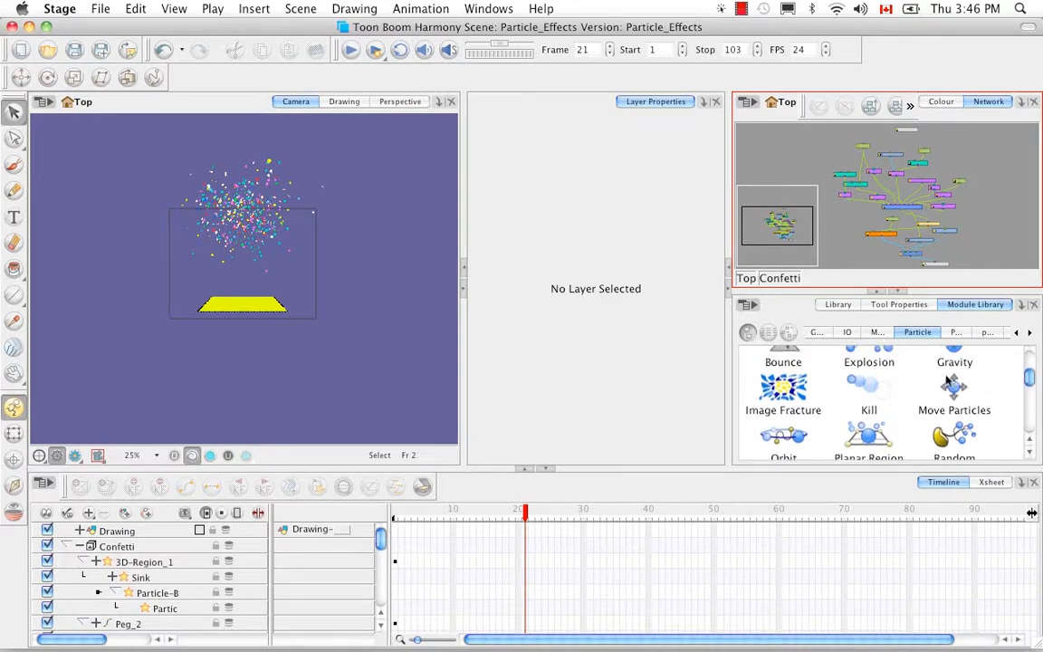
{"action": "left_click_drag", "start_coordinate": [1030, 380], "coordinate": [1037, 362]}
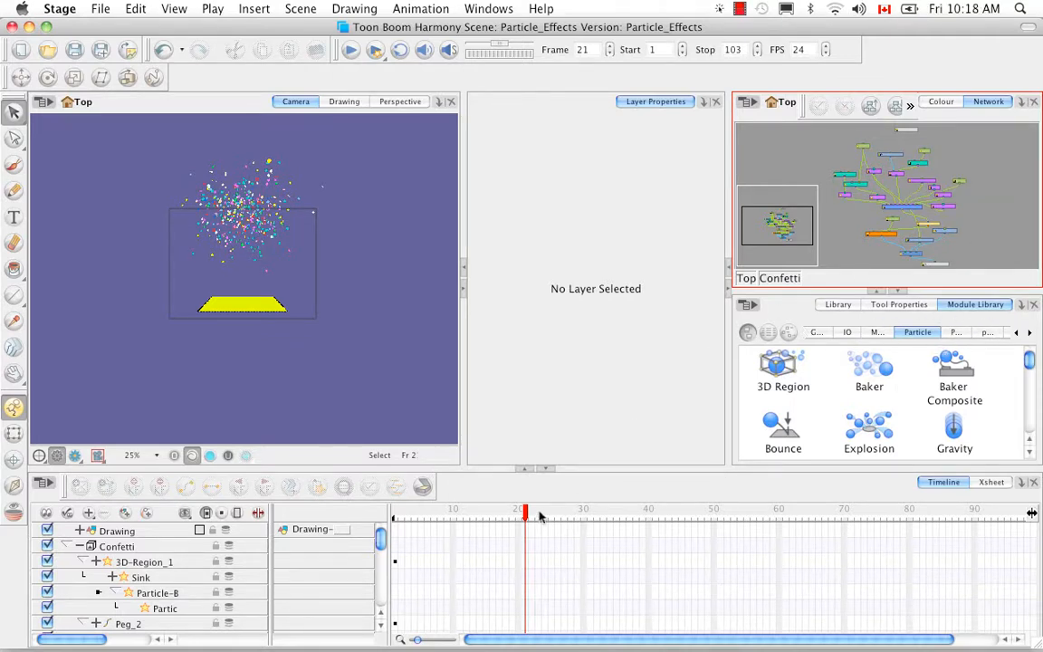
Collapse the timeline's parameters column and play the confetti animation from frame 1.
{"action": "left_click_drag", "start_coordinate": [525, 512], "coordinate": [358, 513]}
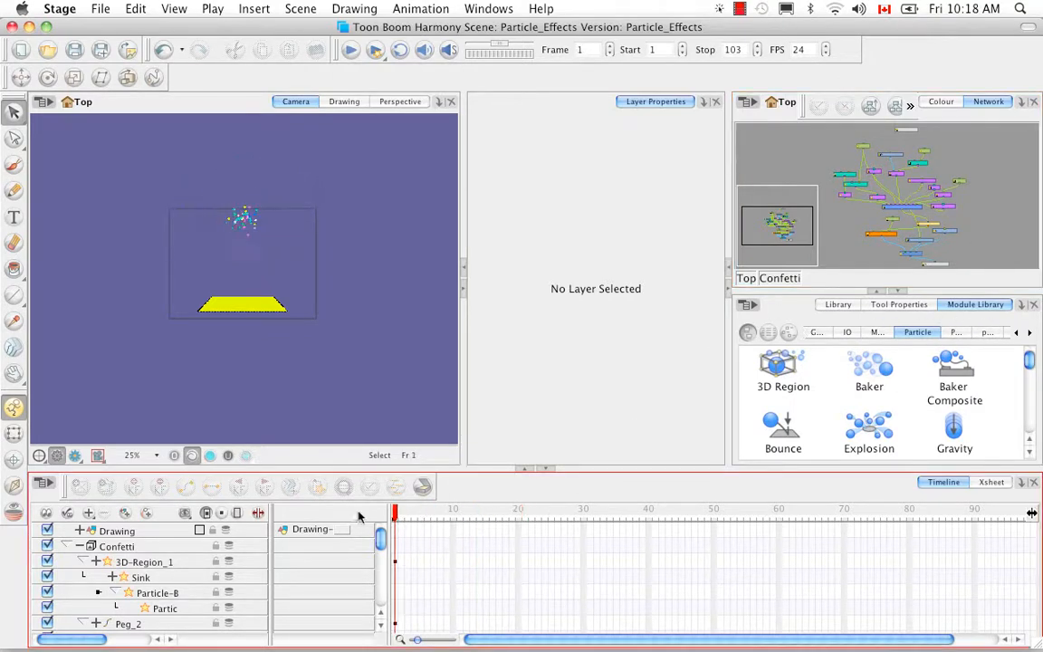
{"action": "left_click", "coordinate": [257, 513]}
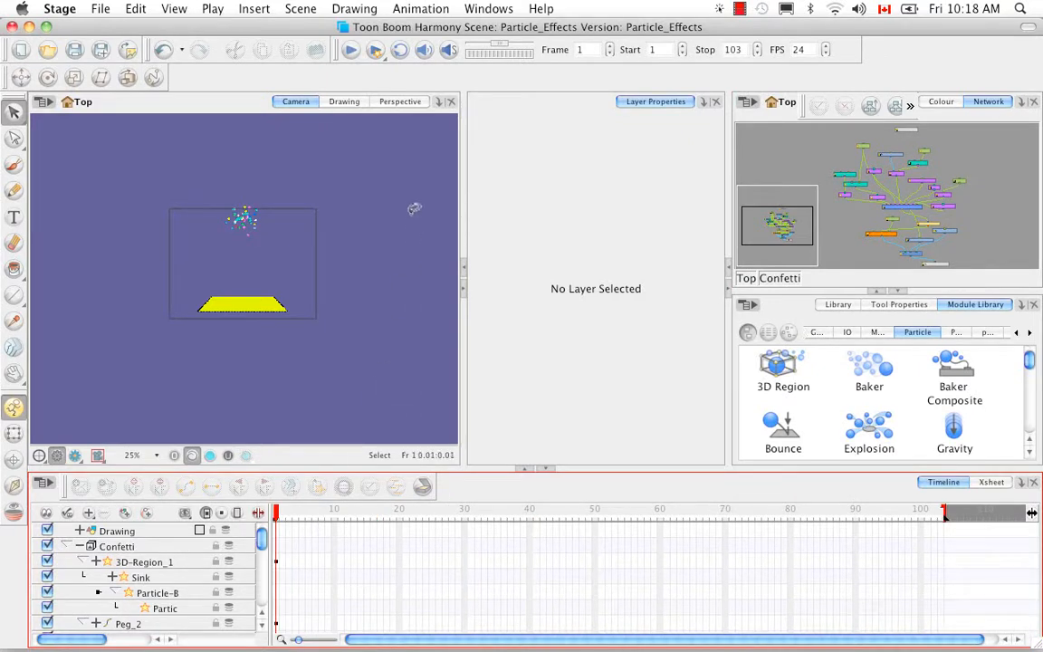
{"action": "left_click", "coordinate": [349, 51]}
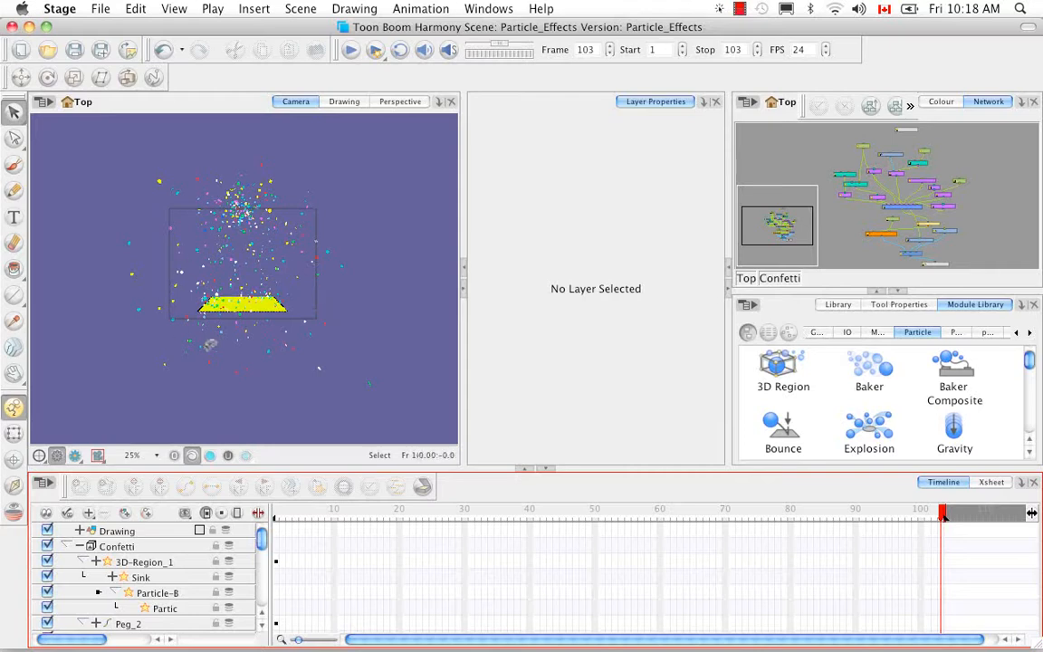
Scrub the timeline from frame 3 to frame 37 to examine how the confetti falls around the yellow surface.
{"action": "left_click", "coordinate": [290, 513]}
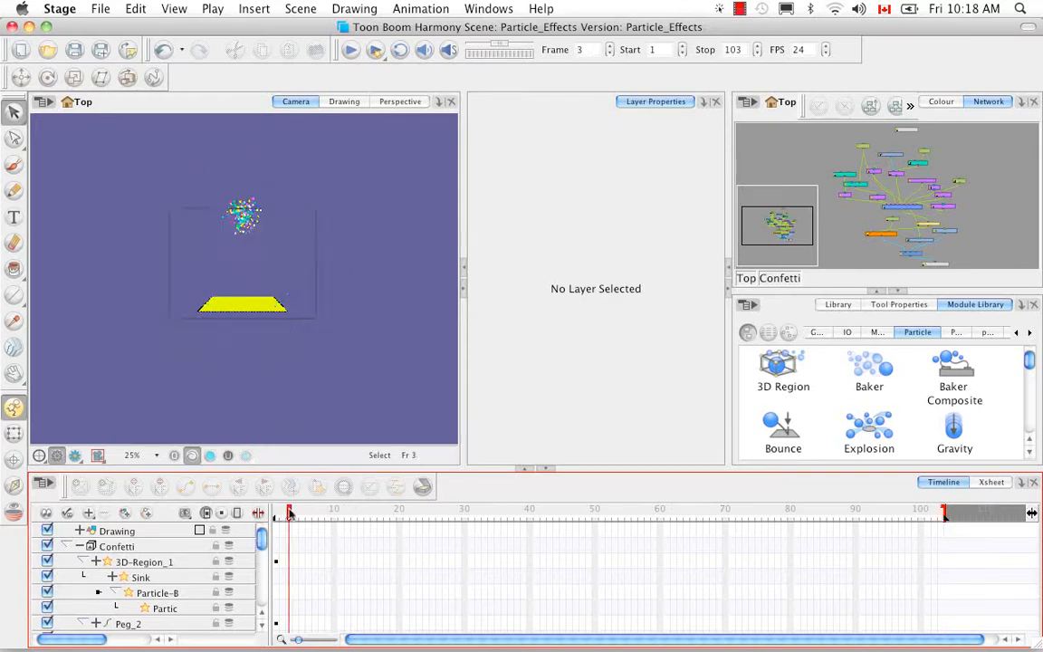
{"action": "left_click_drag", "start_coordinate": [289, 513], "coordinate": [510, 516]}
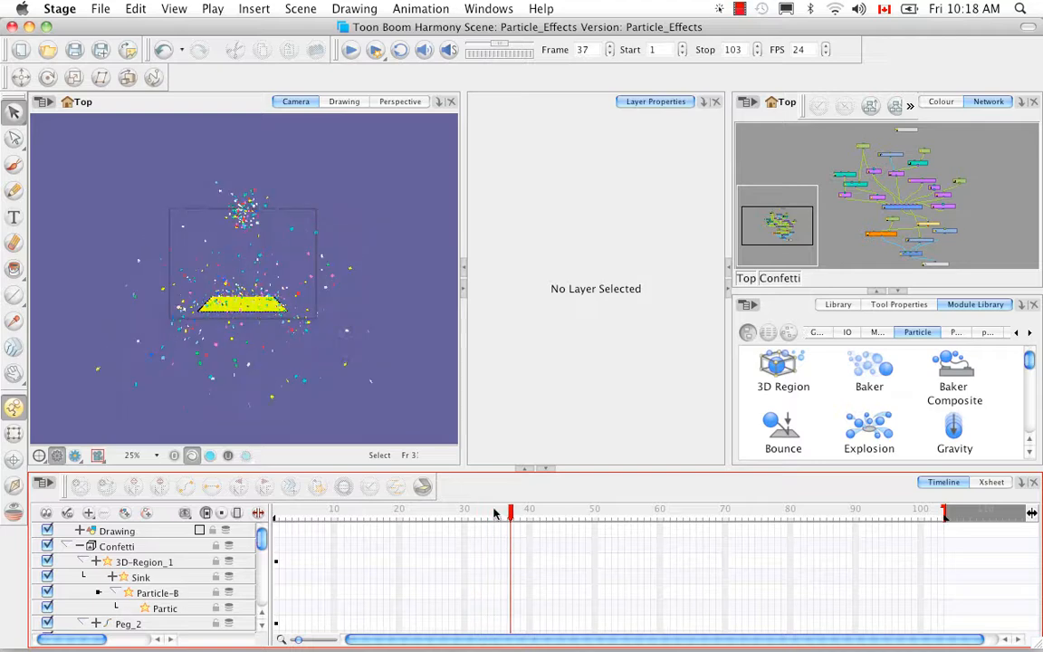
{"action": "left_click", "coordinate": [276, 462]}
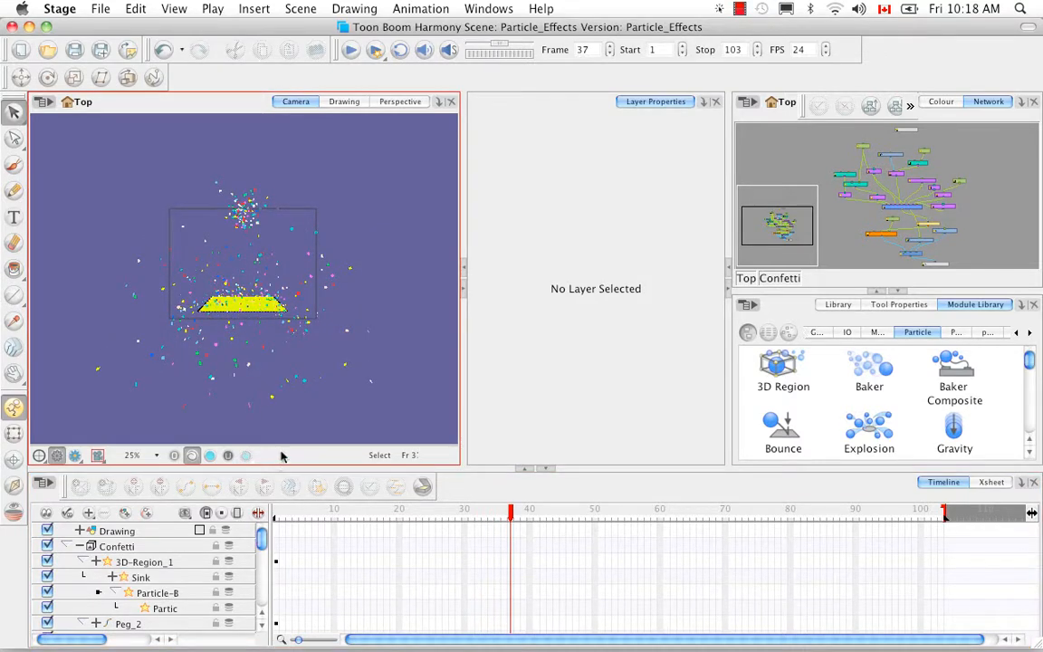
Examine the confetti around the yellow surface up close from frame 38 to 43, then return to frame 1 and reset the camera view.
{"action": "key", "text": "2"}
{"action": "key", "text": "2"}
{"action": "left_click", "coordinate": [517, 513]}
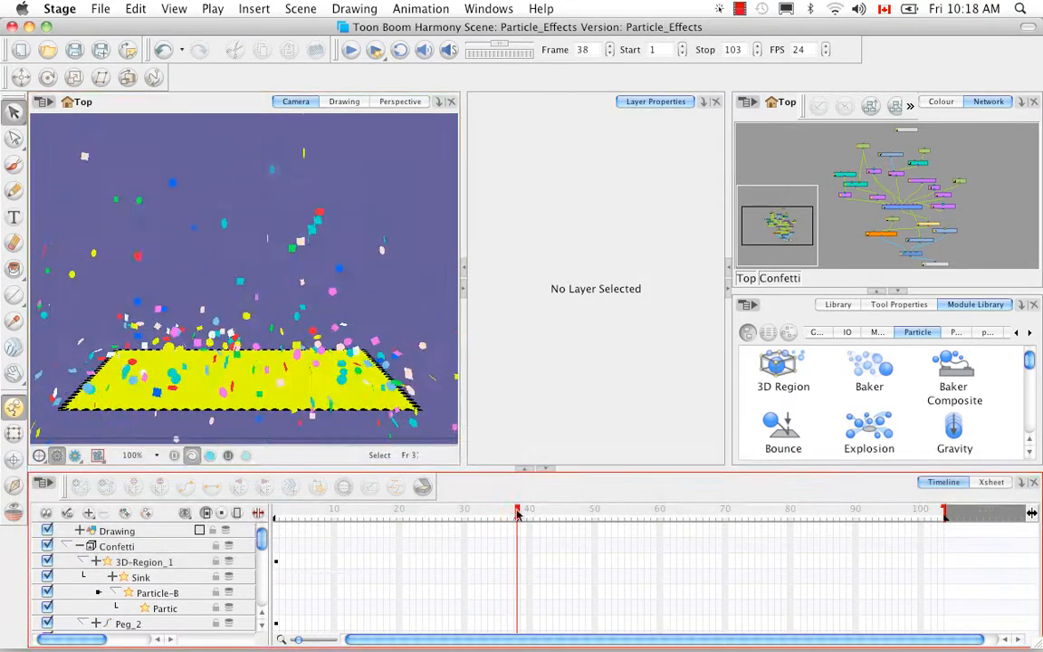
{"action": "left_click_drag", "start_coordinate": [517, 513], "coordinate": [549, 513]}
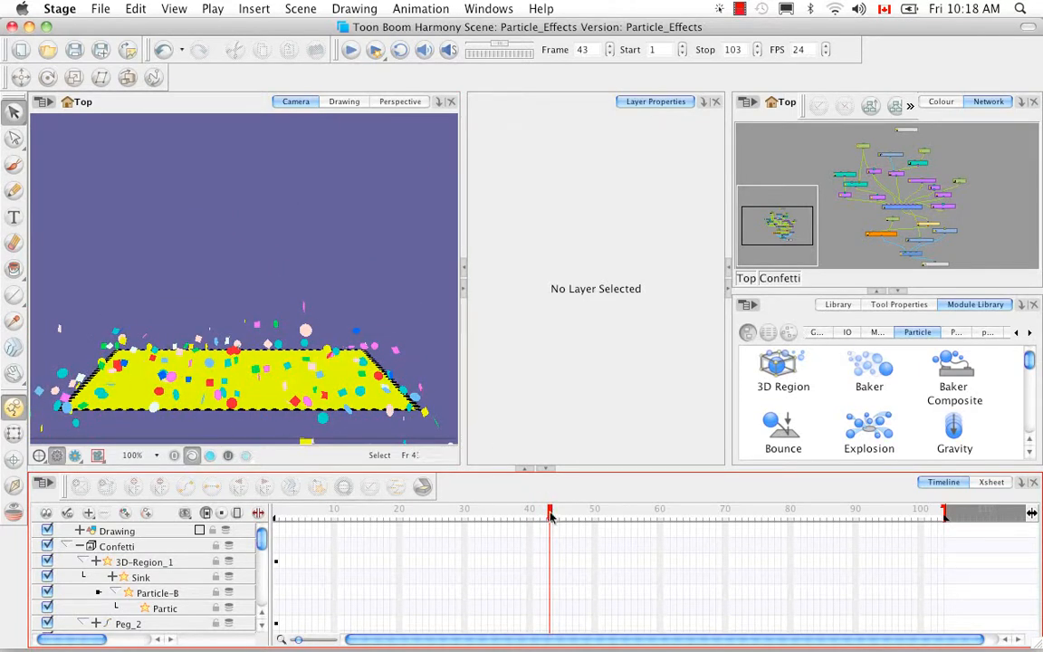
{"action": "left_click_drag", "start_coordinate": [549, 516], "coordinate": [251, 513]}
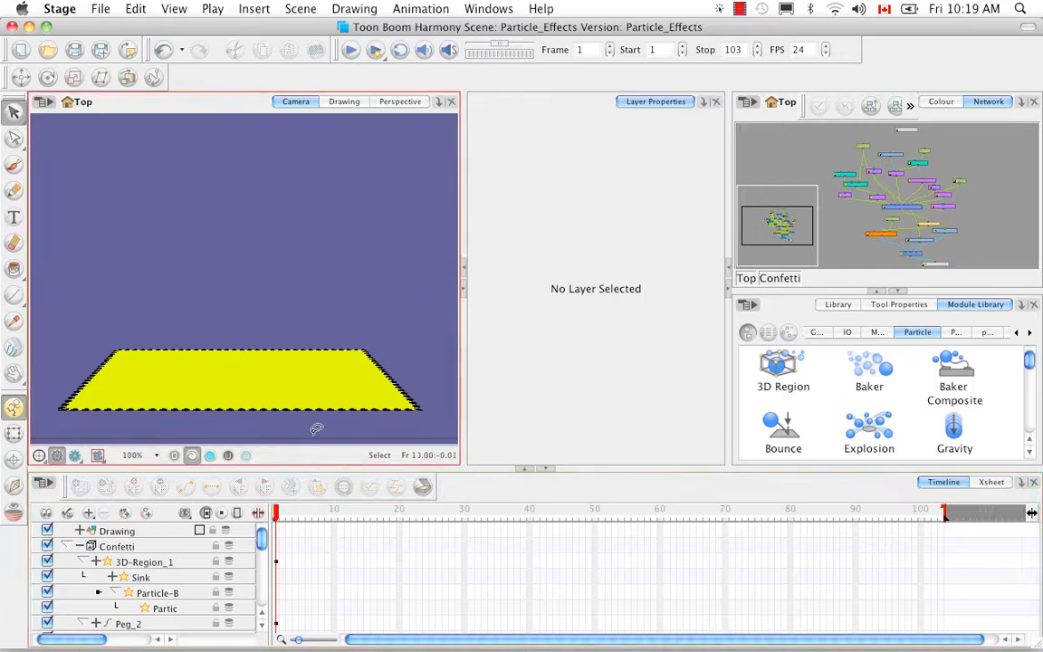
{"action": "key", "text": "shift+m"}
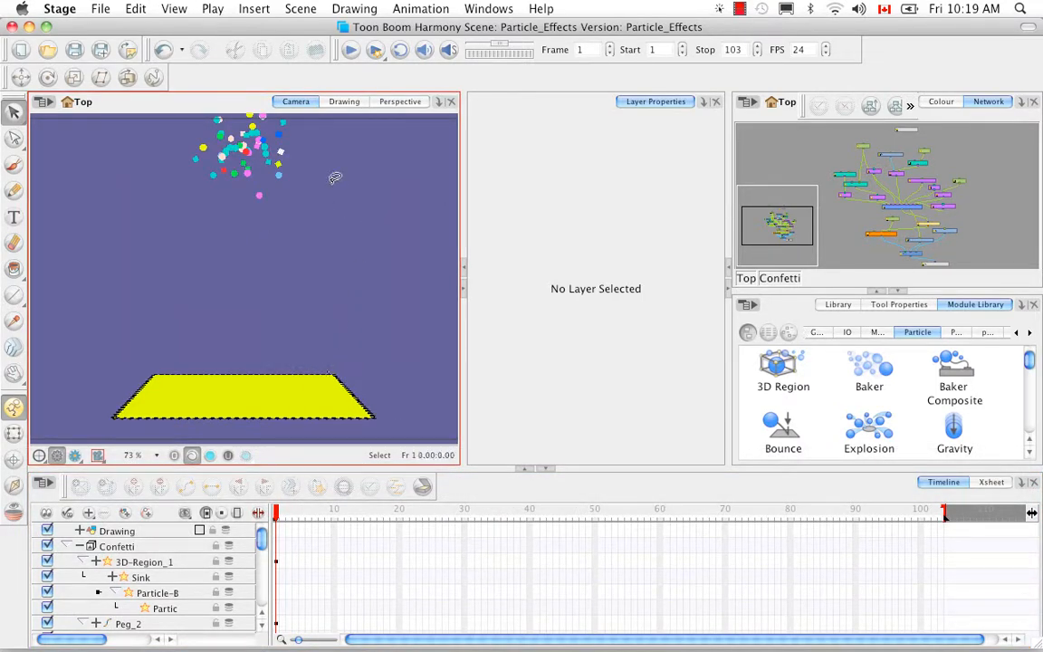
Show the confetti's Drawing layer in the Drawing view and step through its drawings one frame at a time up to frame 20.
{"action": "left_click", "coordinate": [347, 103]}
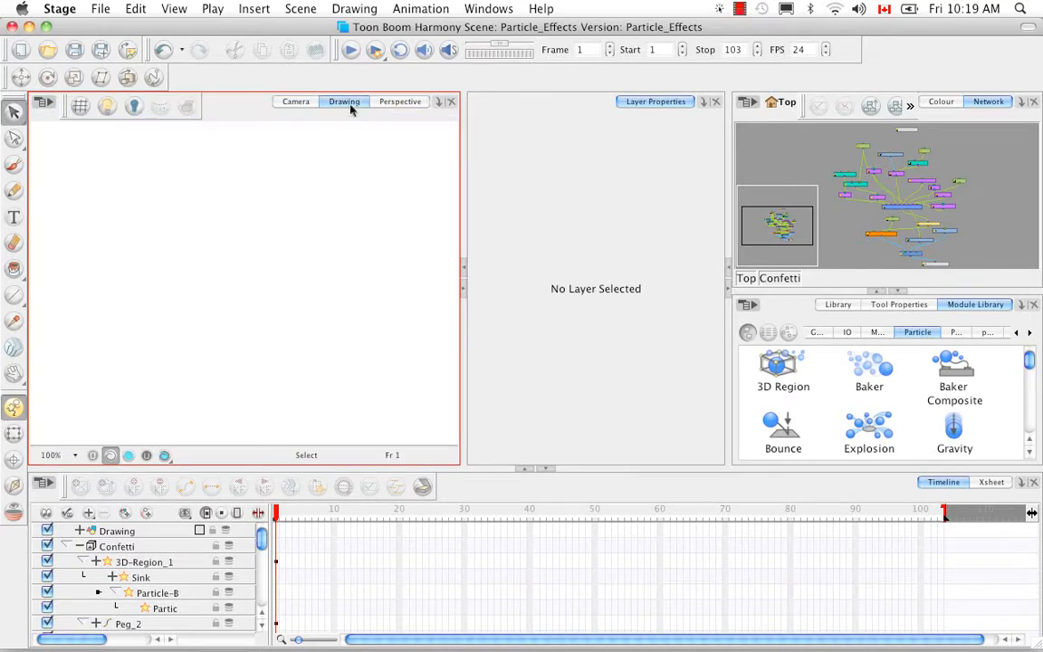
{"action": "left_click_drag", "start_coordinate": [261, 540], "coordinate": [266, 567]}
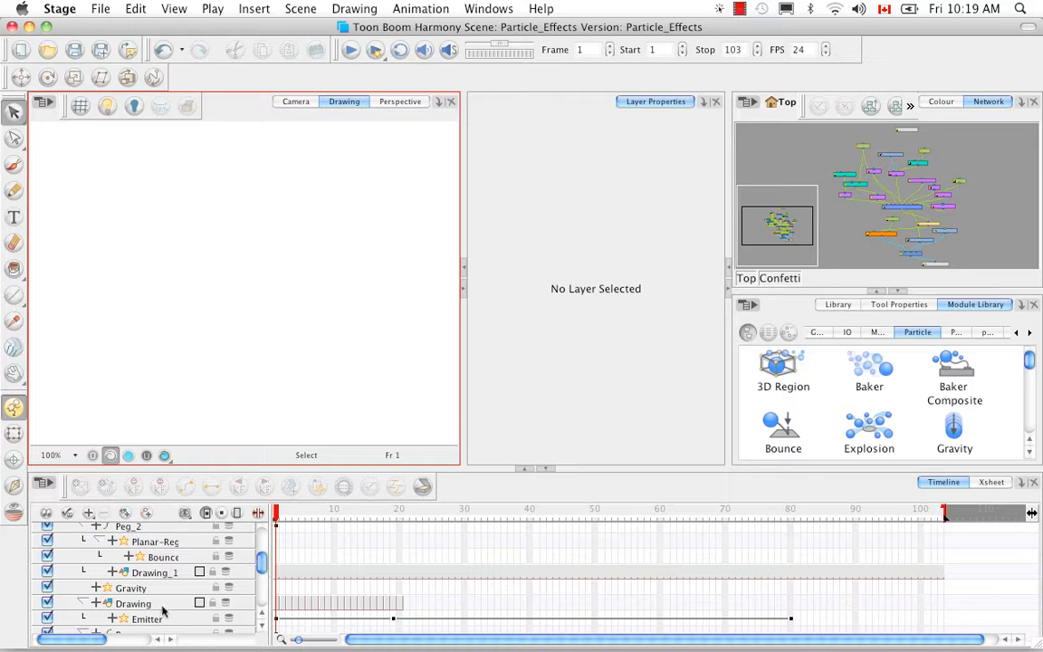
{"action": "left_click", "coordinate": [134, 603]}
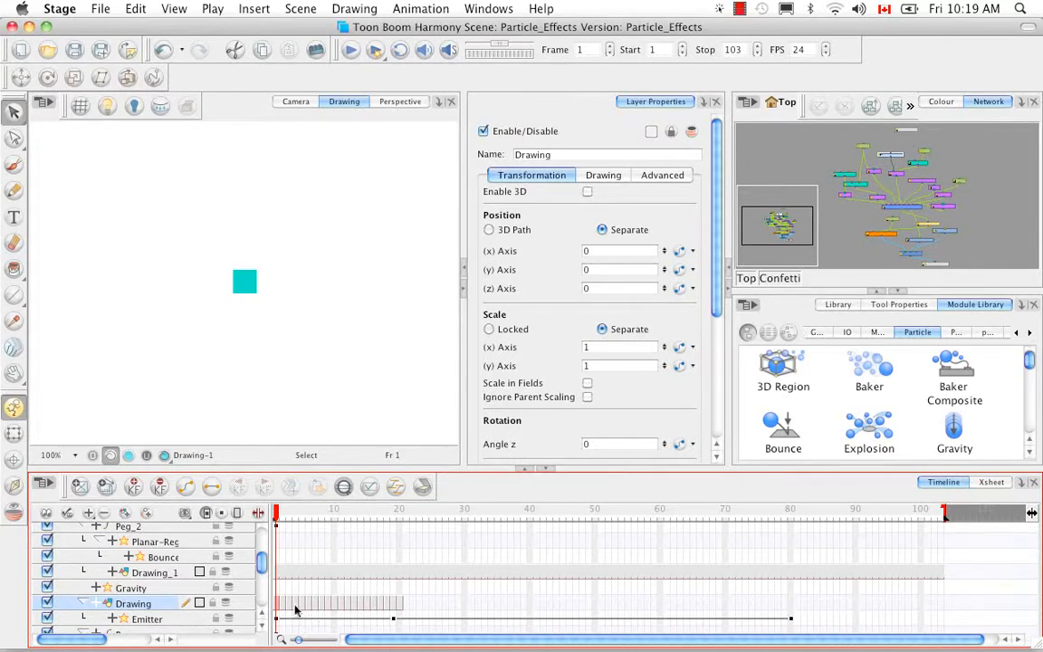
{"action": "key", "text": "g"}
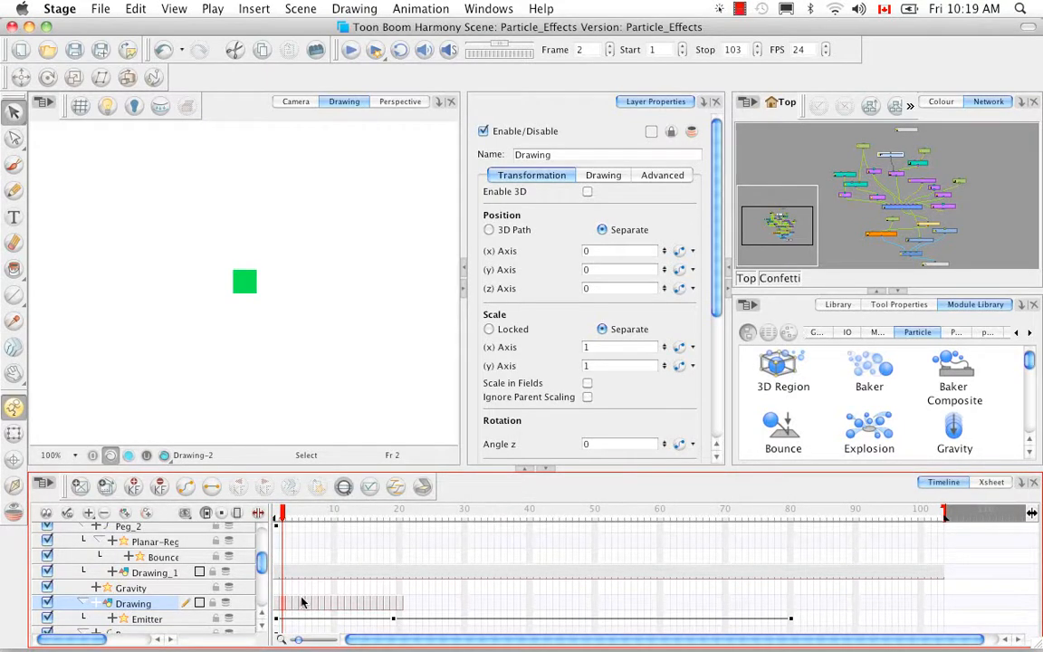
{"action": "key", "text": "g"}
{"action": "key", "text": "g"}
{"action": "key", "text": "g"}
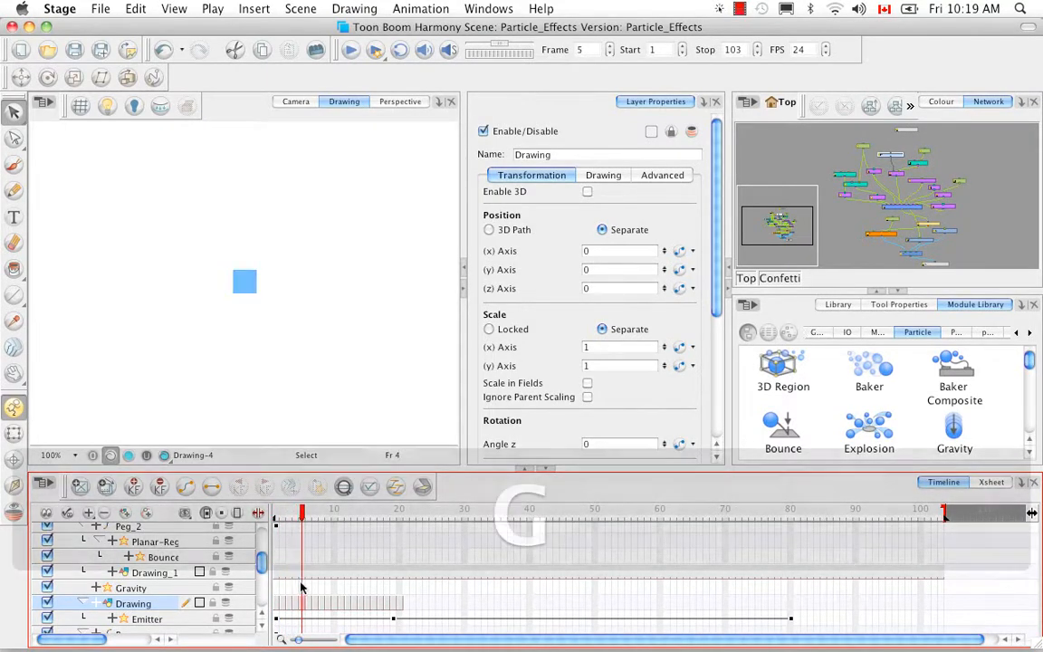
{"action": "key", "text": "g"}
{"action": "key", "text": "g"}
{"action": "key", "text": "g"}
{"action": "key", "text": "g"}
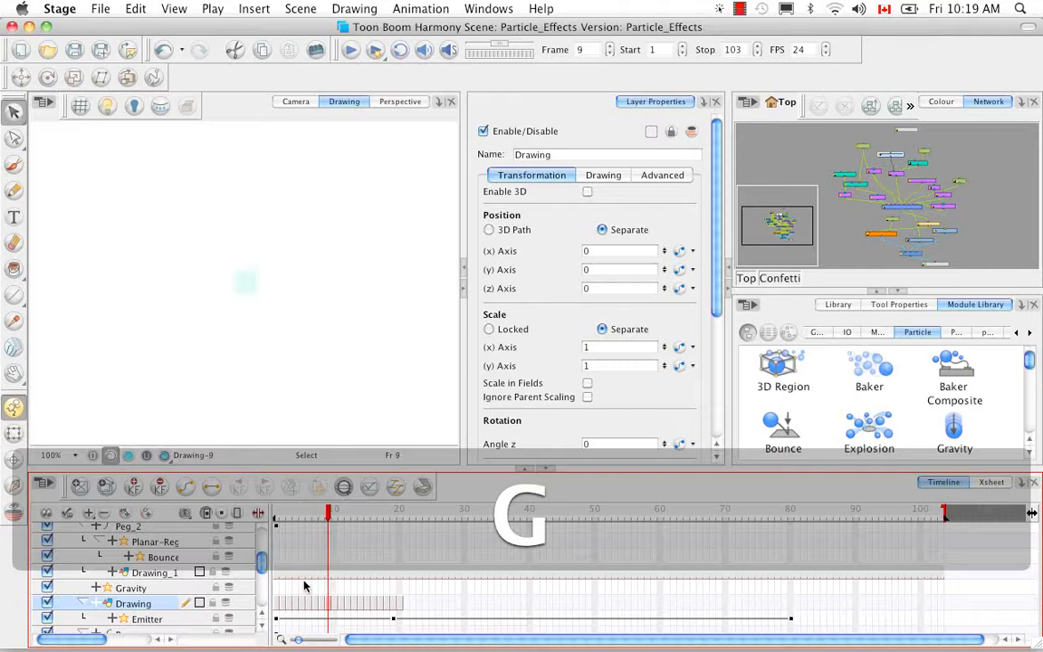
{"action": "key", "text": "g"}
{"action": "key", "text": "g"}
{"action": "key", "text": "g"}
{"action": "key", "text": "g"}
{"action": "key", "text": "g"}
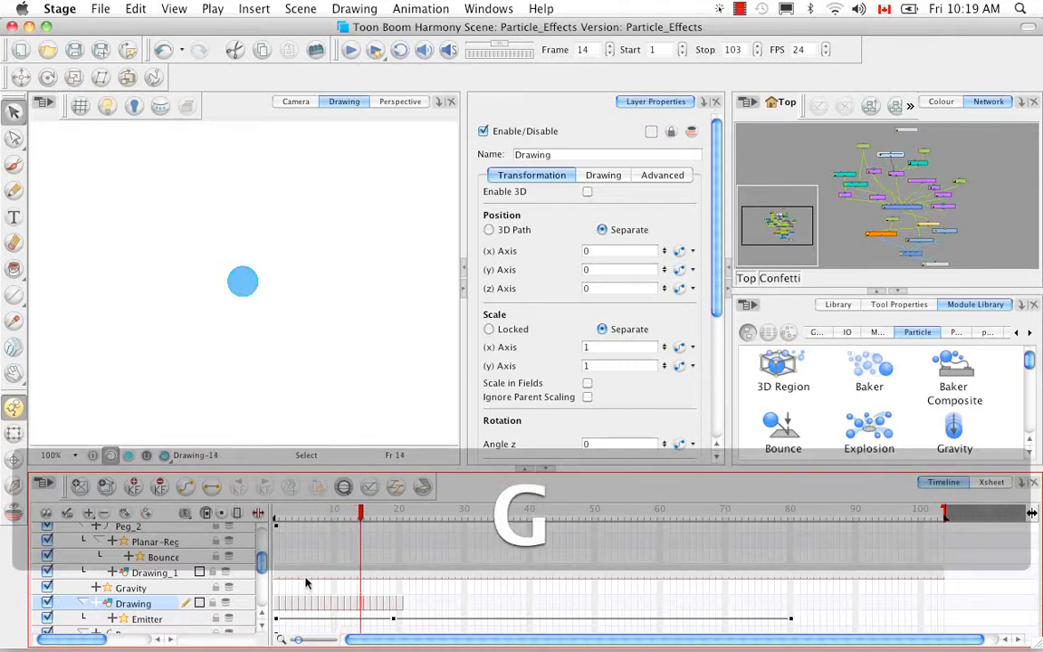
{"action": "key", "text": "g"}
{"action": "key", "text": "g"}
{"action": "key", "text": "g"}
{"action": "key", "text": "g"}
{"action": "key", "text": "g"}
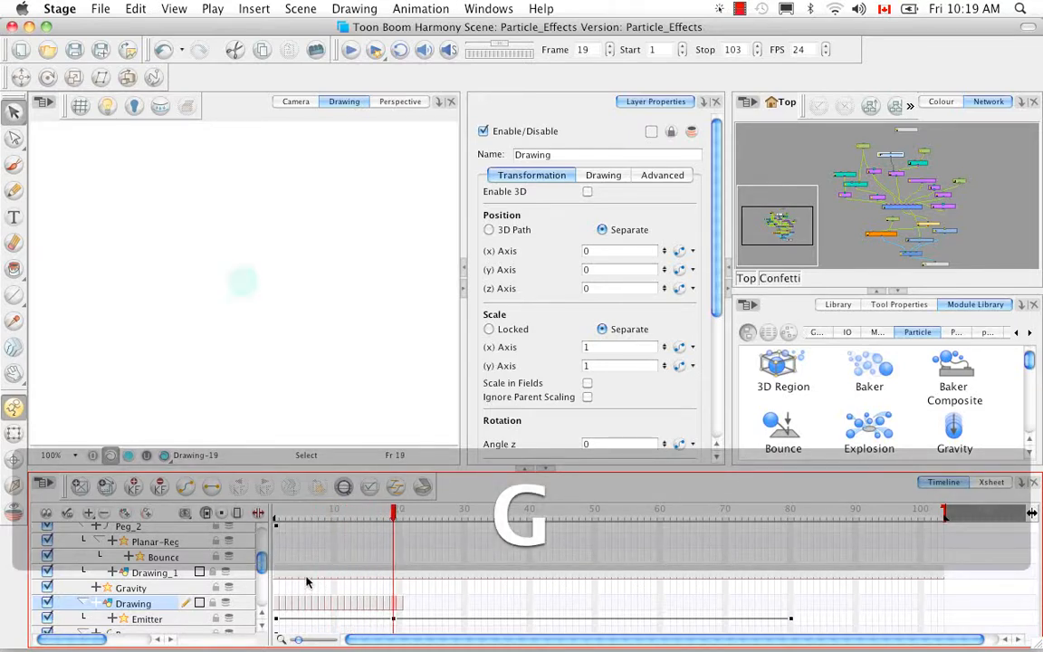
{"action": "key", "text": "g"}
Scrub through the Drawing layer's coloured squares and circles from frame 1 to frame 20, and return to frame 1.
{"action": "left_click", "coordinate": [276, 513]}
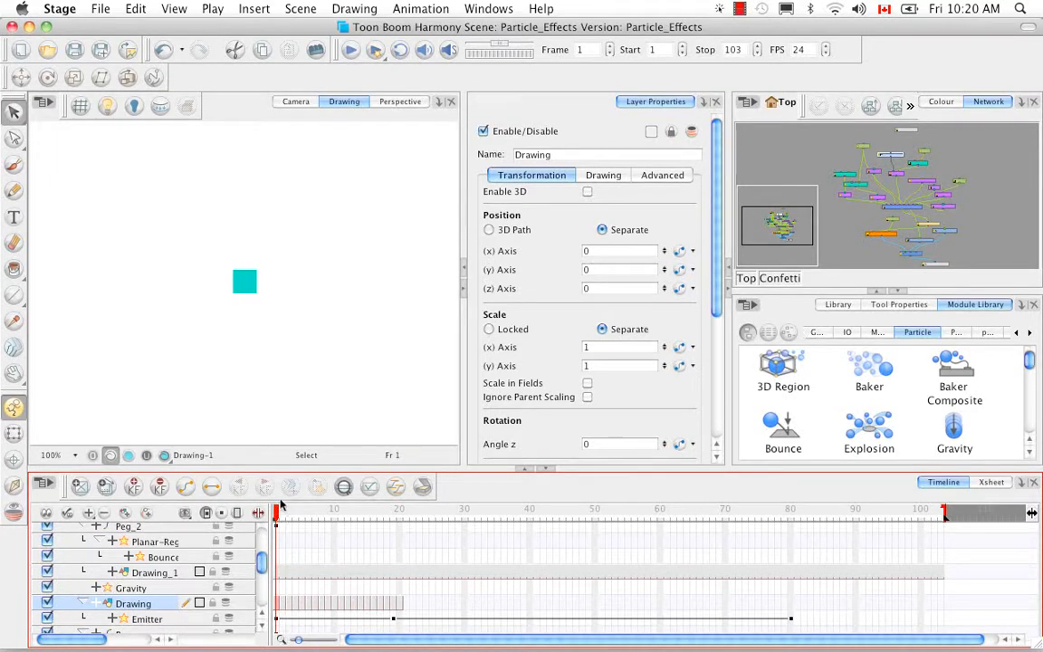
{"action": "left_click_drag", "start_coordinate": [277, 514], "coordinate": [399, 514]}
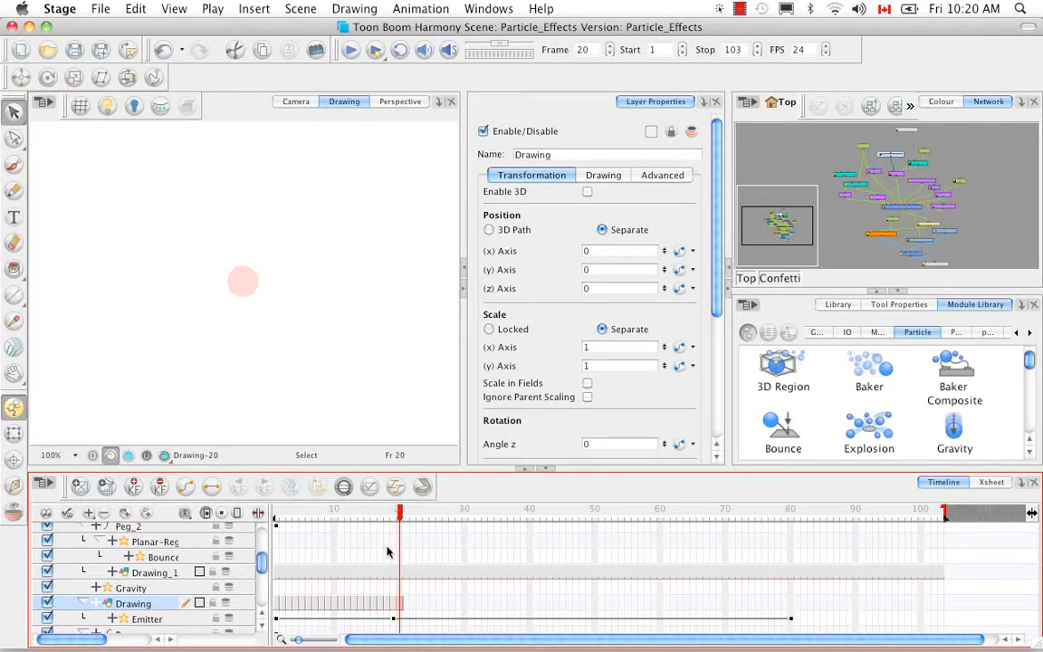
{"action": "mouse_move", "coordinate": [342, 514]}
{"action": "left_mouse_down"}
{"action": "mouse_move", "coordinate": [272, 514]}
{"action": "mouse_move", "coordinate": [254, 527]}
{"action": "left_mouse_up"}
View the Drawing_1 layer's artwork in the Drawing view, and switch back to the Camera view.
{"action": "left_click", "coordinate": [146, 572]}
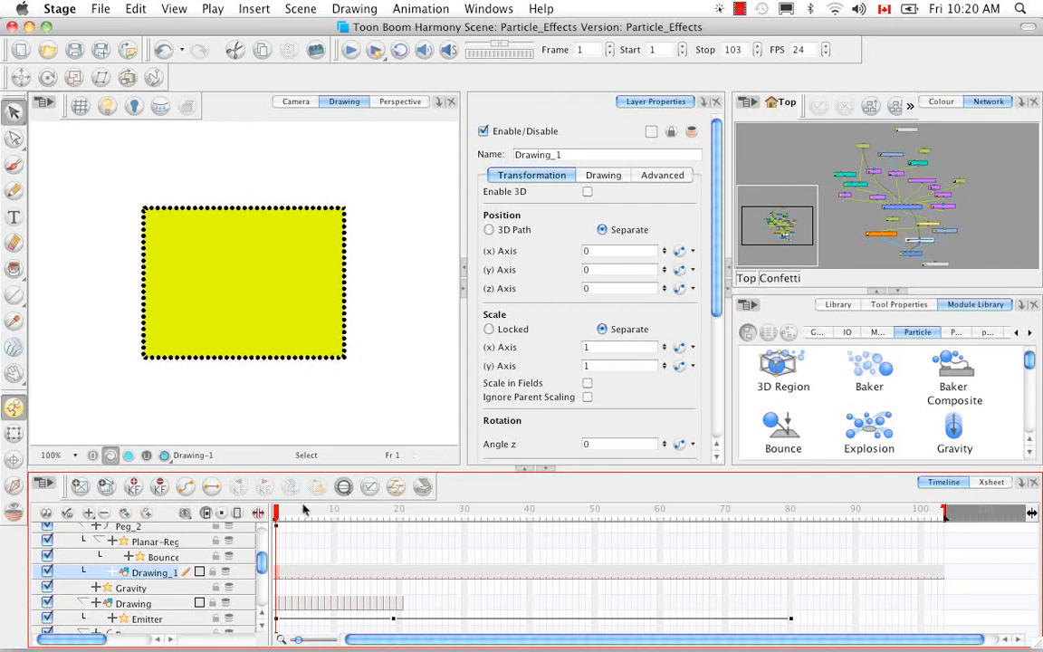
{"action": "scroll", "coordinate": [263, 565], "scroll_direction": "up", "scroll_amount": 5}
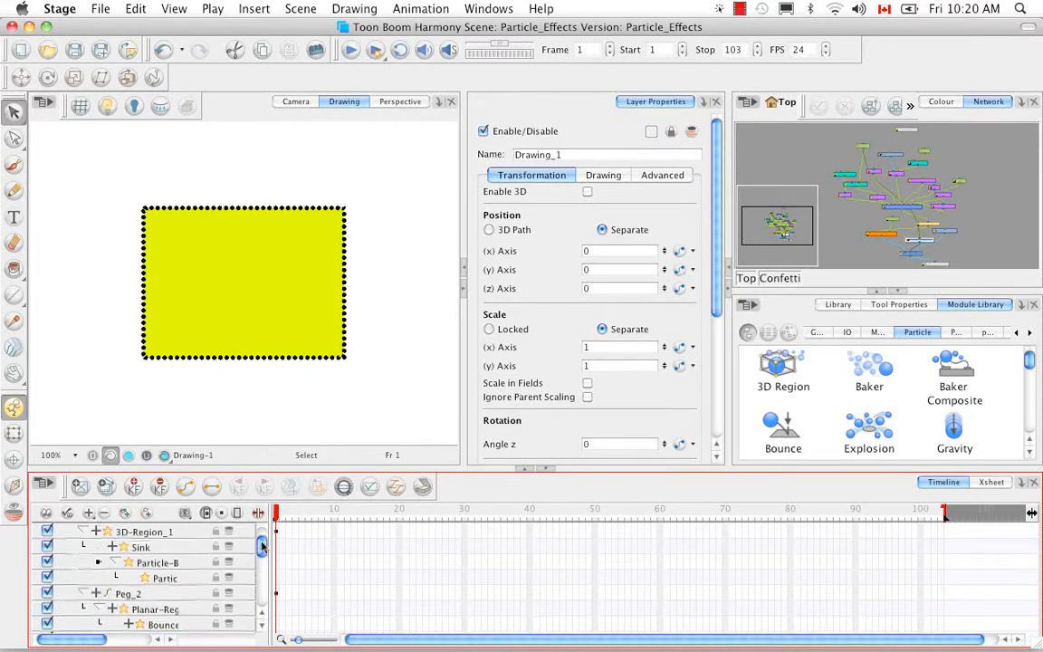
{"action": "left_click", "coordinate": [295, 101]}
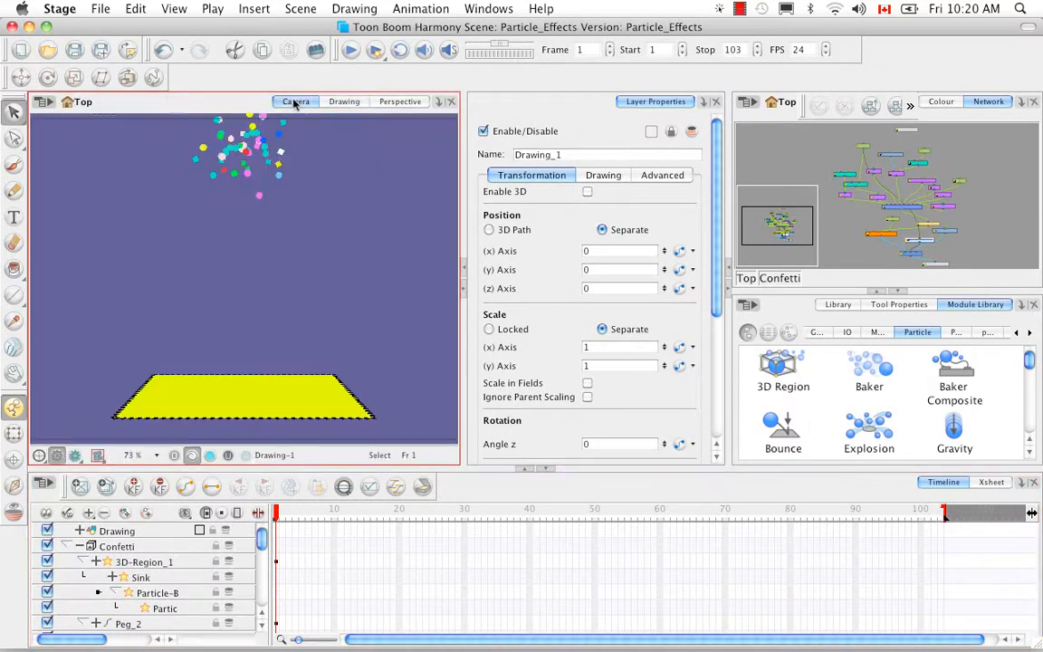
Collapse the module library to enlarge the Network view, and frame the modules around Particle-System-Composite at a readable size.
{"action": "left_click", "coordinate": [887, 278]}
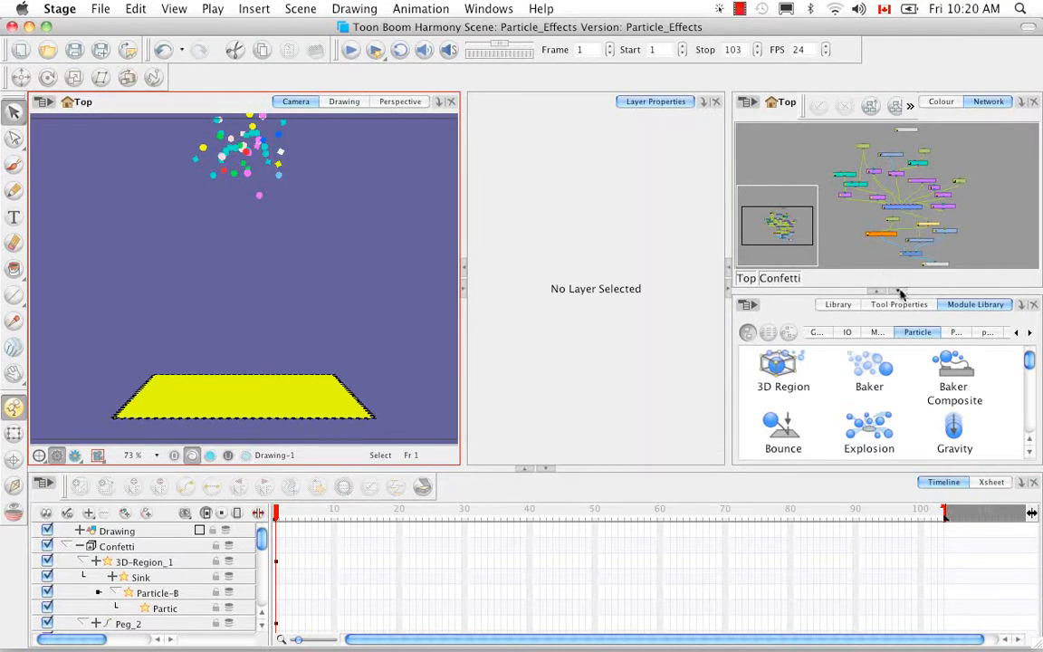
{"action": "left_click", "coordinate": [901, 292]}
{"action": "left_click", "coordinate": [884, 380]}
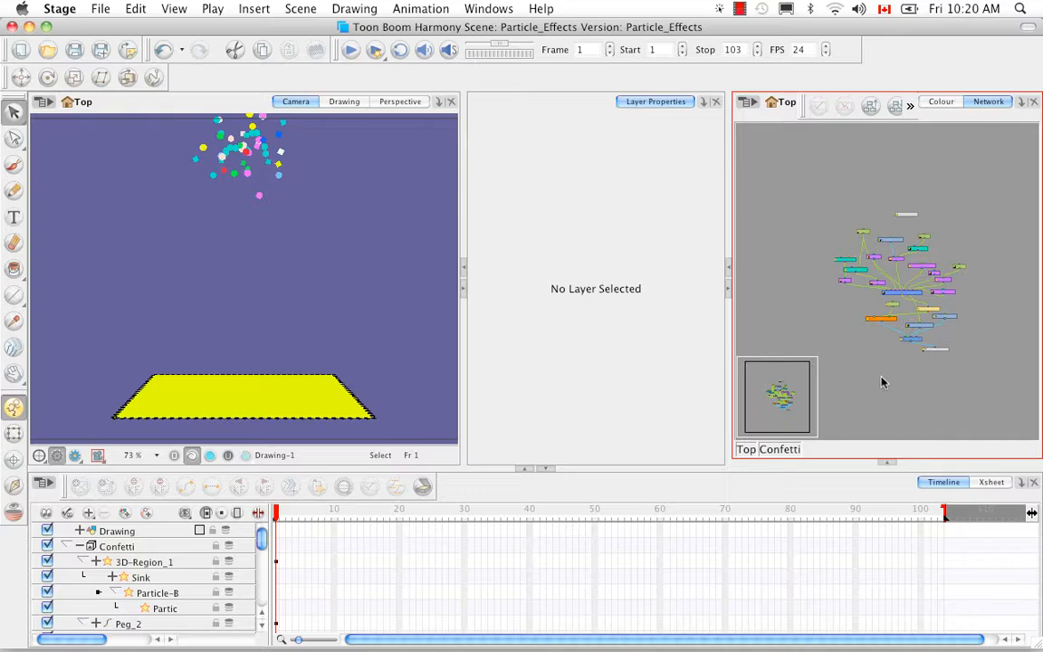
{"action": "key", "text": "2"}
{"action": "key", "text": "2"}
{"action": "key", "text": "2"}
{"action": "key", "text": "2"}
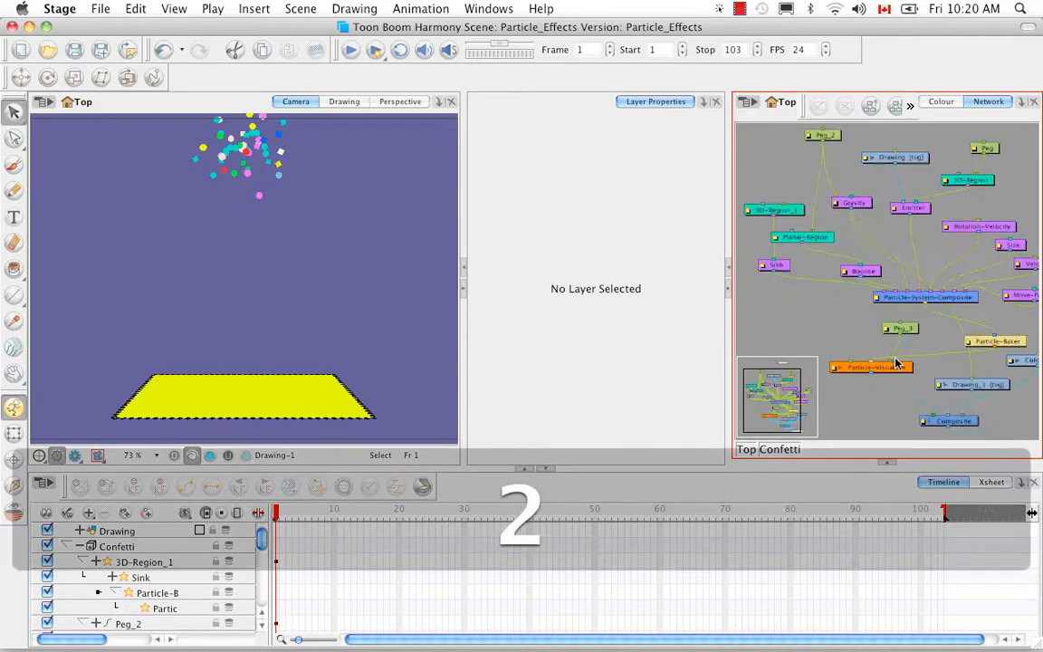
{"action": "key", "text": "space"}
{"action": "left_click_drag", "start_coordinate": [983, 357], "coordinate": [868, 388]}
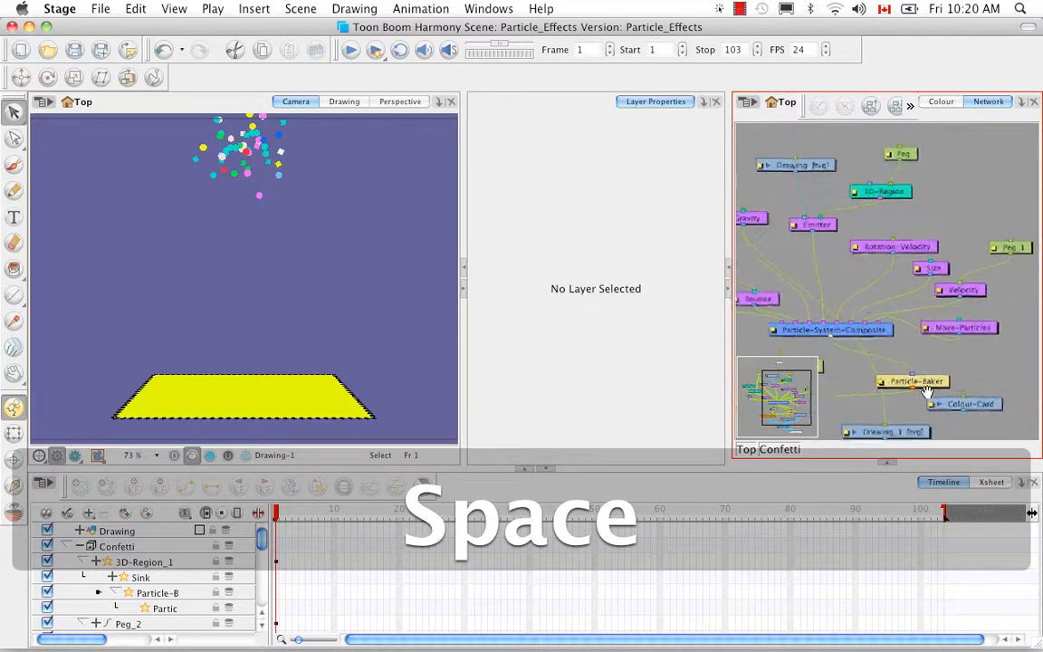
{"action": "left_click_drag", "start_coordinate": [920, 339], "coordinate": [893, 345]}
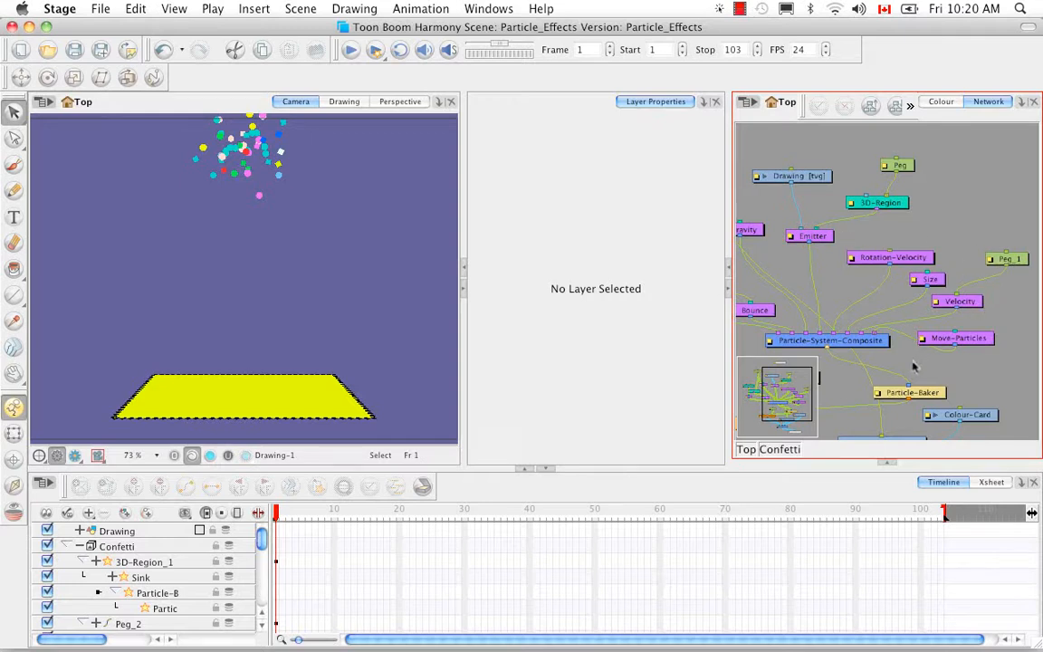
Inspect the Move-Particles module's settings, and open the Velocity module's layer properties in a separate window.
{"action": "left_click", "coordinate": [987, 341]}
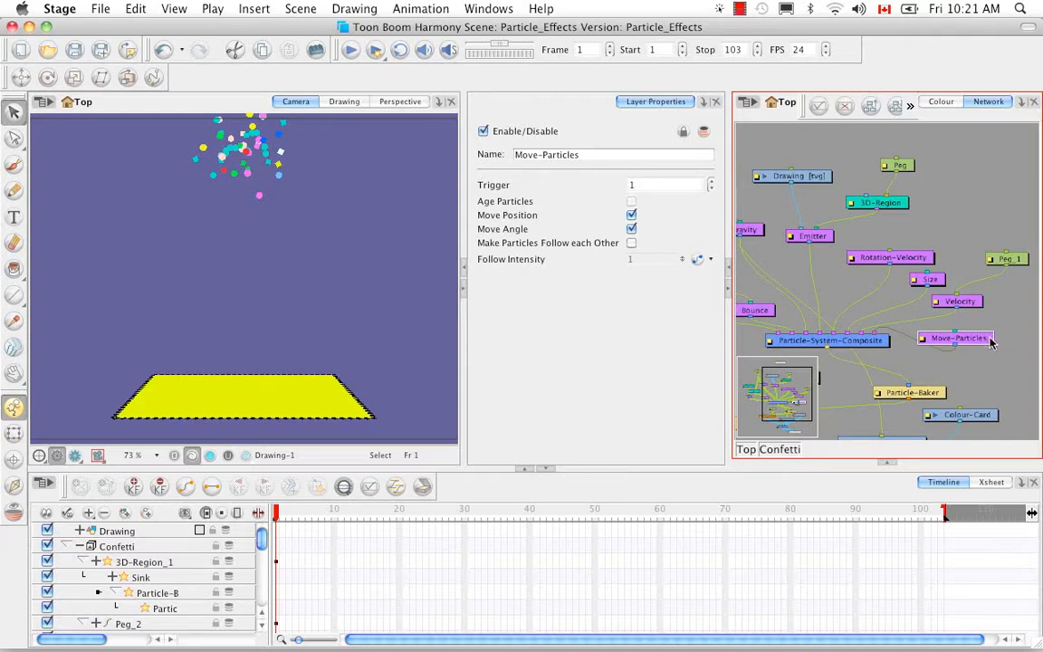
{"action": "left_click", "coordinate": [963, 306]}
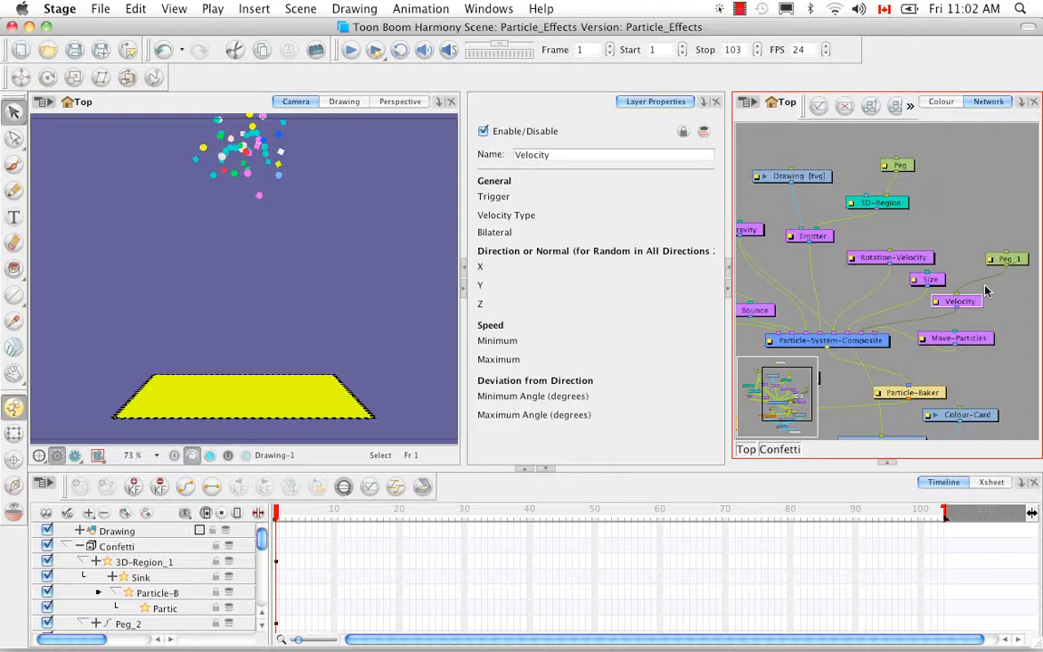
{"action": "double_click", "coordinate": [937, 308]}
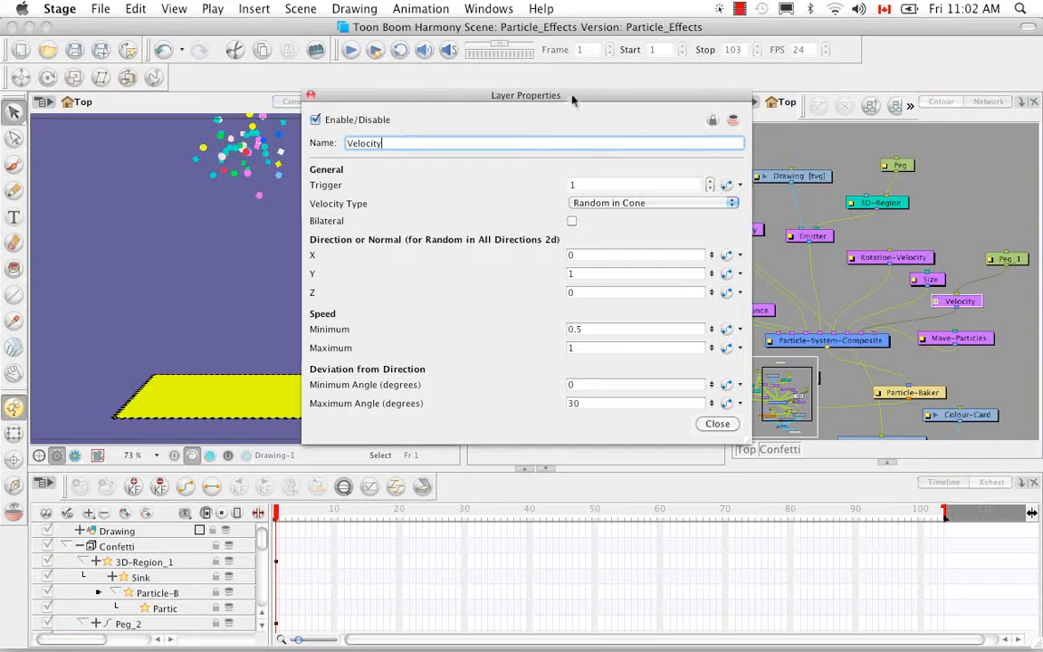
{"action": "left_click_drag", "start_coordinate": [572, 102], "coordinate": [615, 316]}
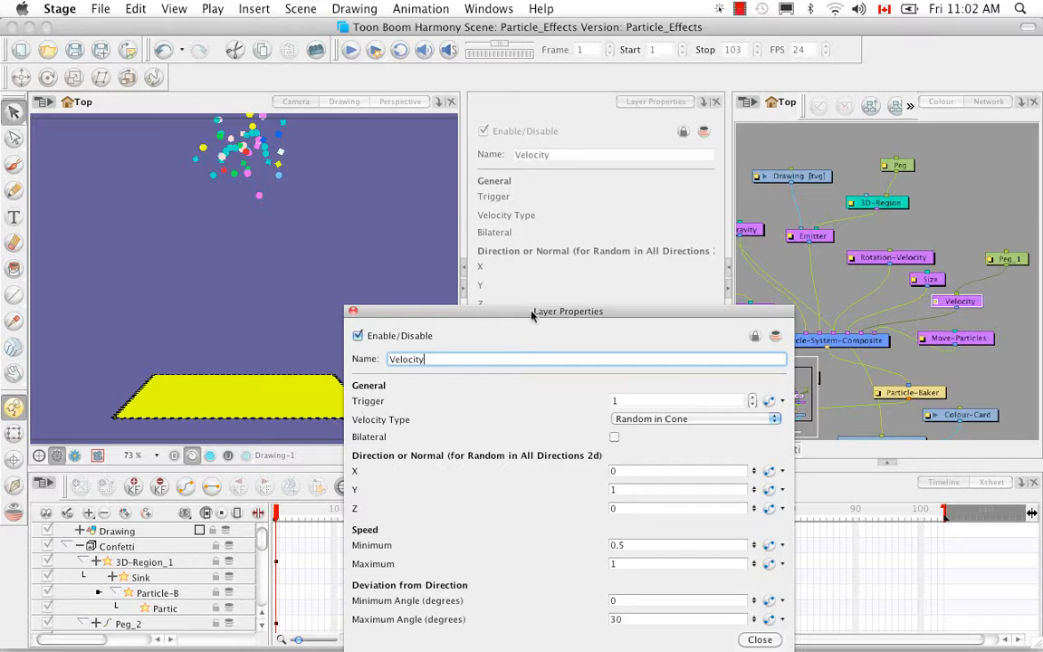
{"action": "left_click_drag", "start_coordinate": [535, 312], "coordinate": [491, 124]}
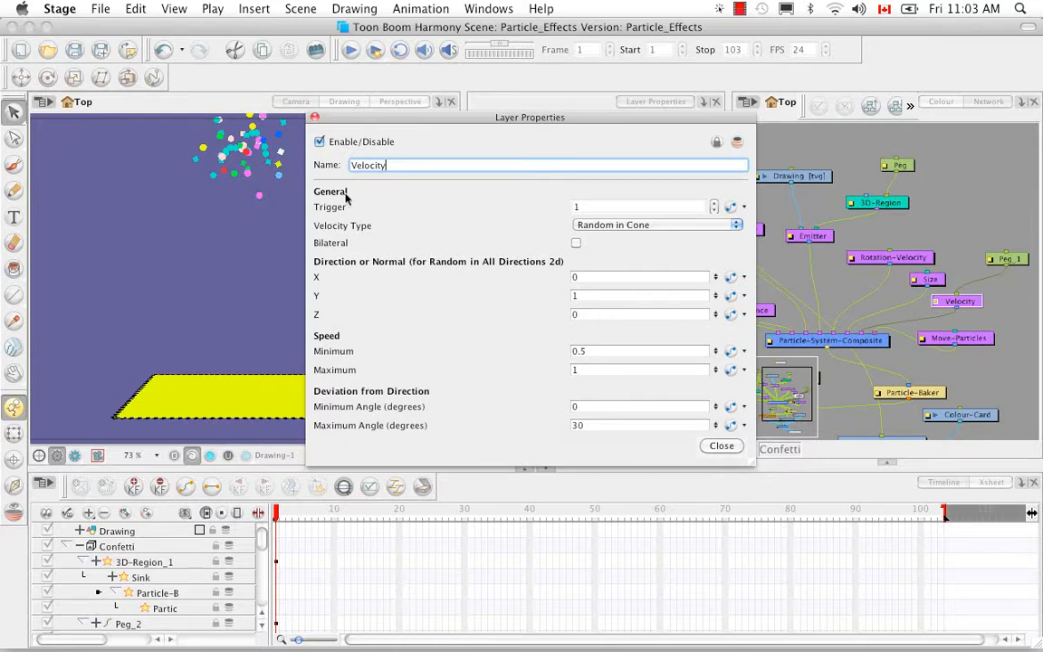
Review the available velocity types, keep Random in Cone, and move the Velocity properties window clear of the camera view.
{"action": "left_click", "coordinate": [737, 226]}
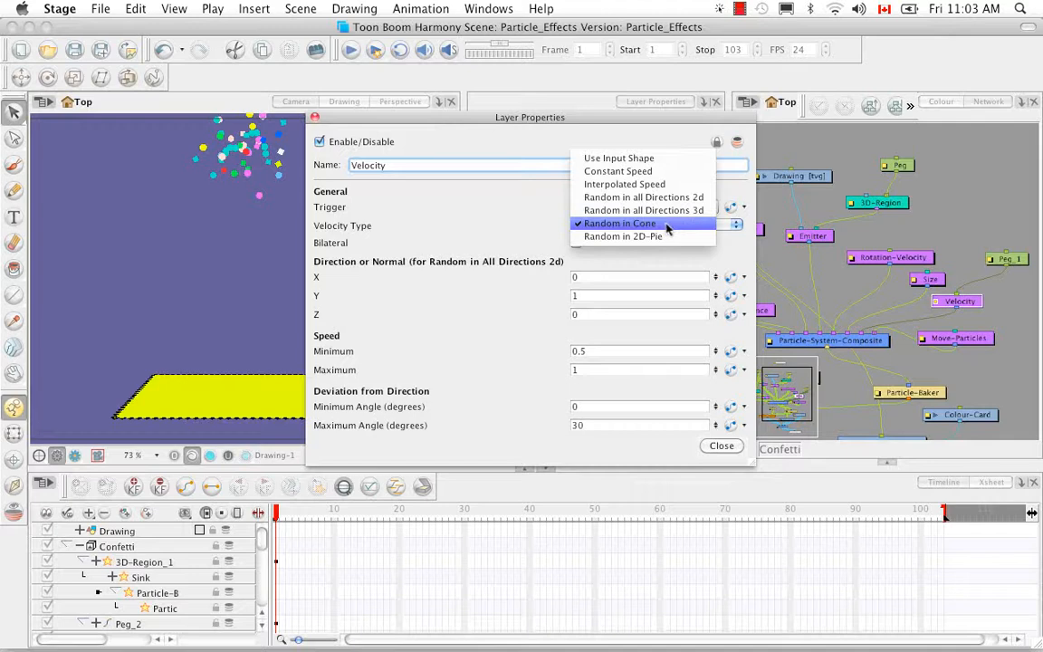
{"action": "left_click", "coordinate": [620, 222]}
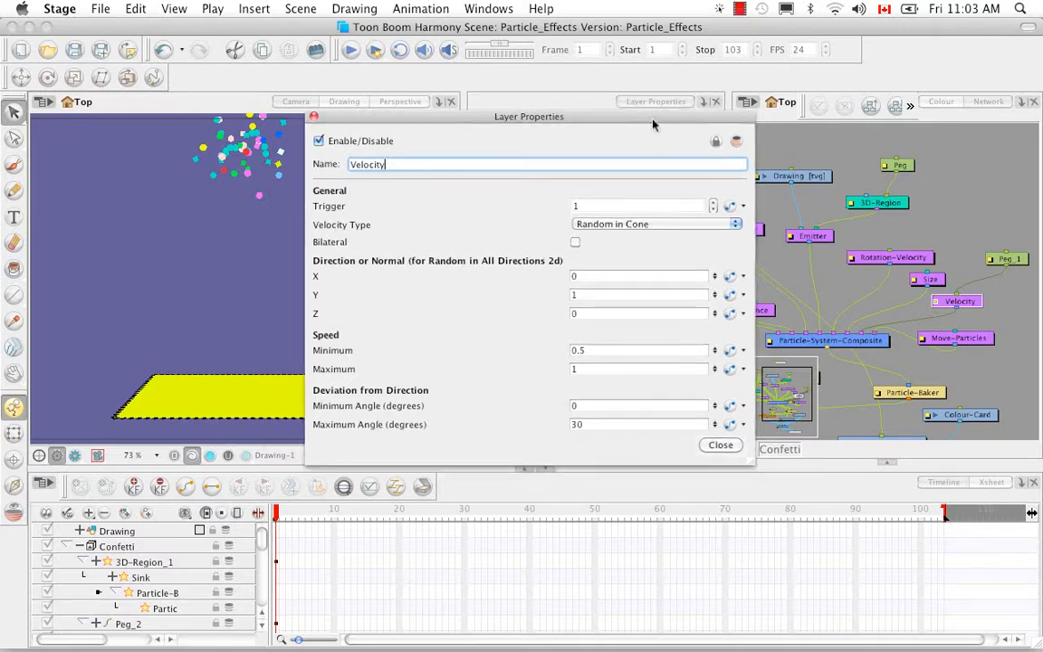
{"action": "left_click_drag", "start_coordinate": [587, 111], "coordinate": [702, 99]}
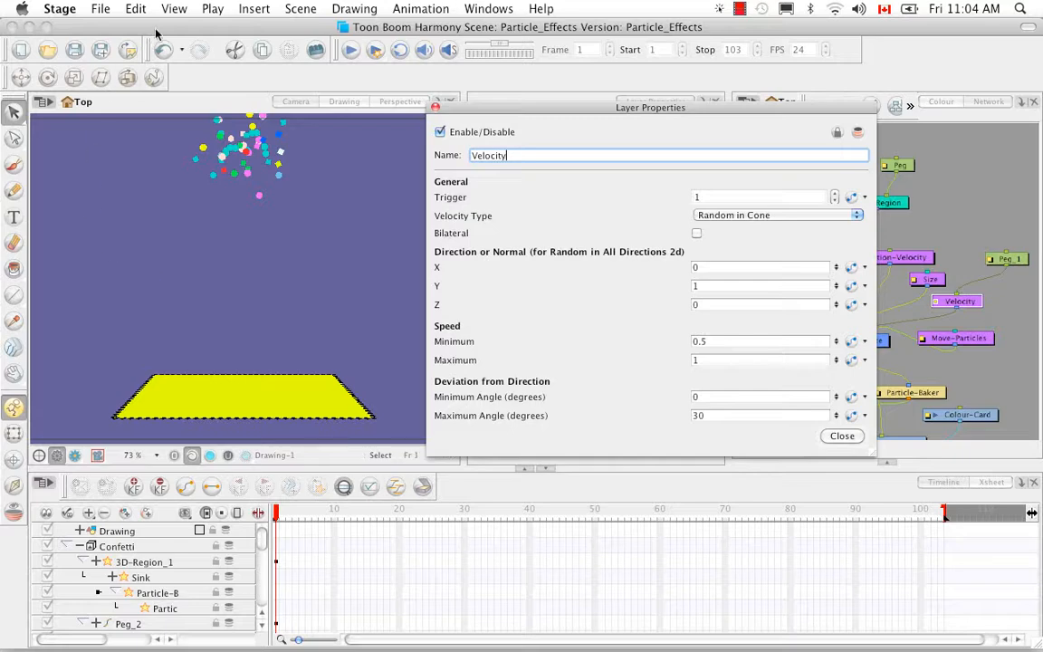
Show the Velocity module's control in the camera view.
{"action": "left_click", "coordinate": [174, 9]}
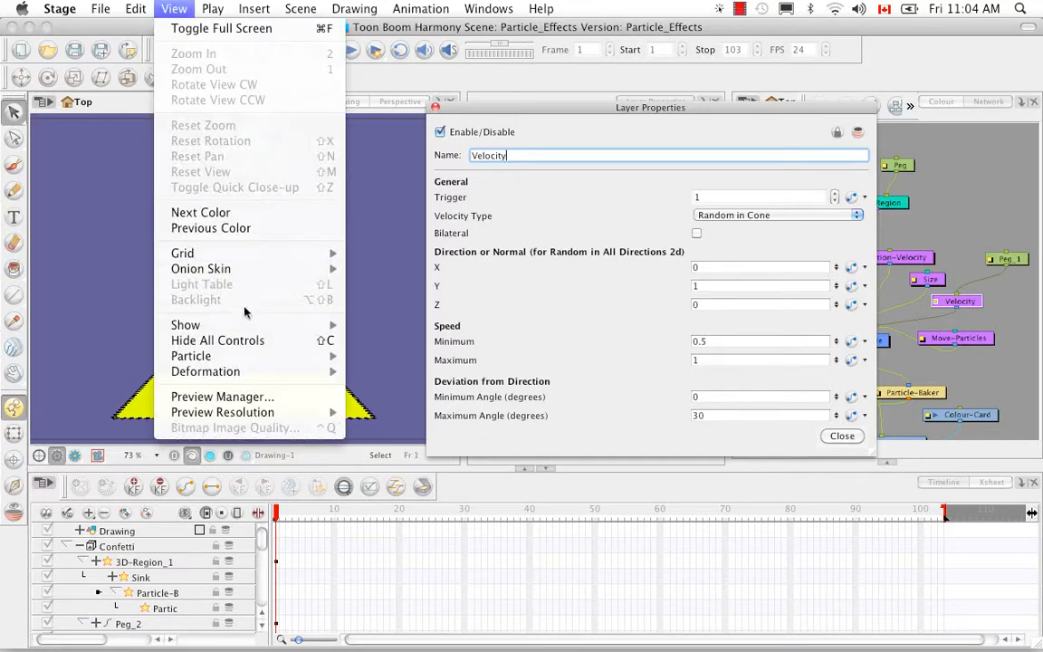
{"action": "mouse_move", "coordinate": [249, 325]}
{"action": "left_click", "coordinate": [382, 371]}
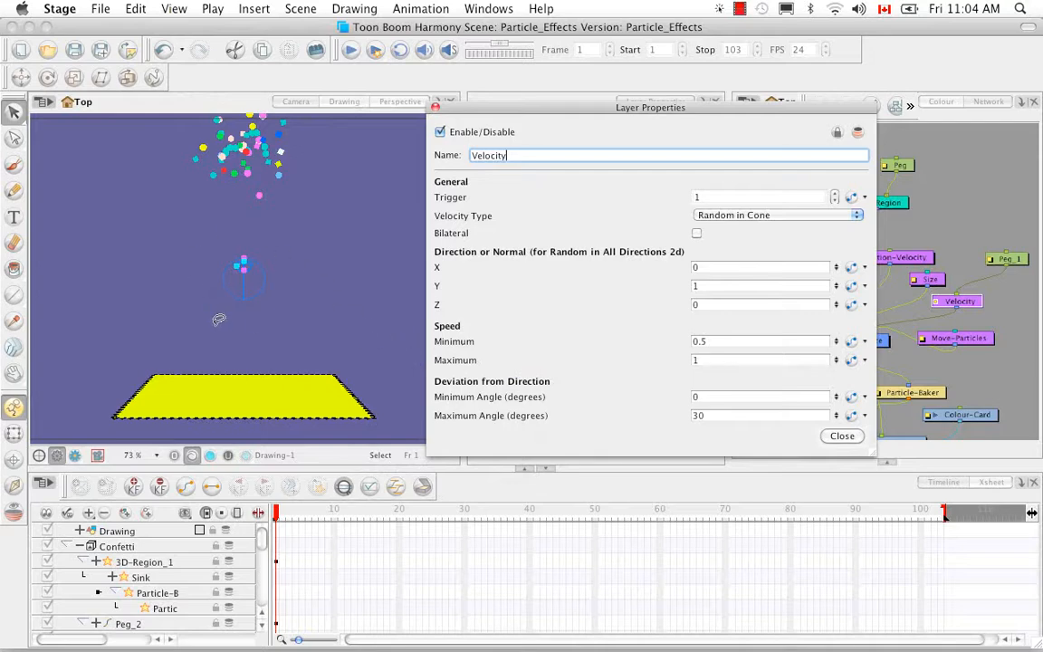
Switch to the Perspective view and examine the Velocity module's cone control above the yellow surface up close.
{"action": "left_click", "coordinate": [399, 101]}
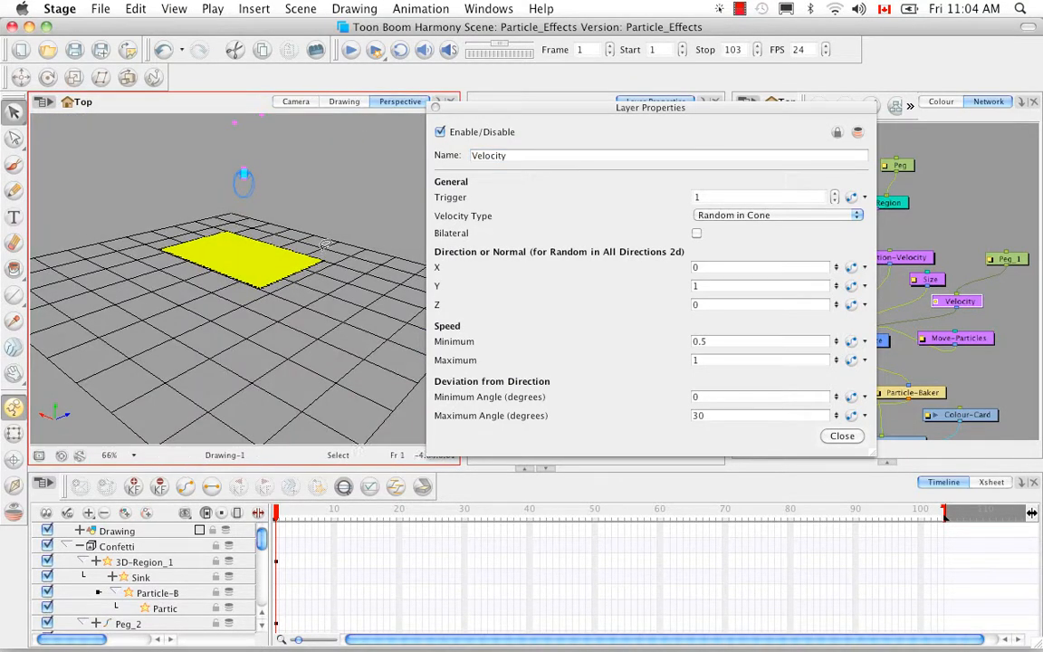
{"action": "key", "text": "space"}
{"action": "left_click_drag", "start_coordinate": [290, 210], "coordinate": [301, 293]}
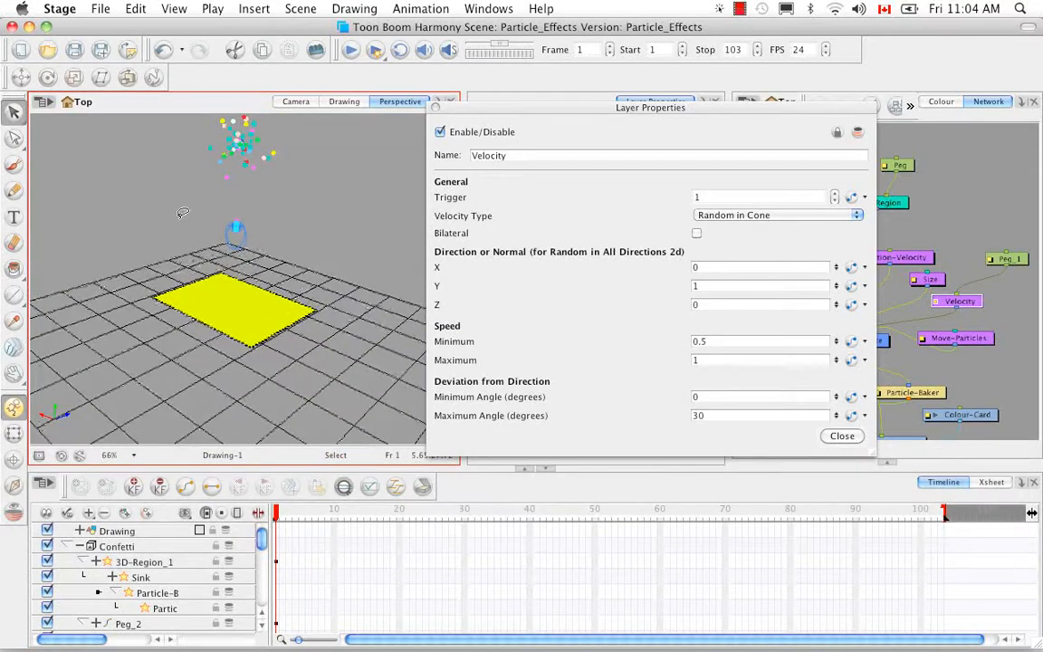
{"action": "key", "text": "2"}
{"action": "key", "text": "2"}
{"action": "key", "text": "2"}
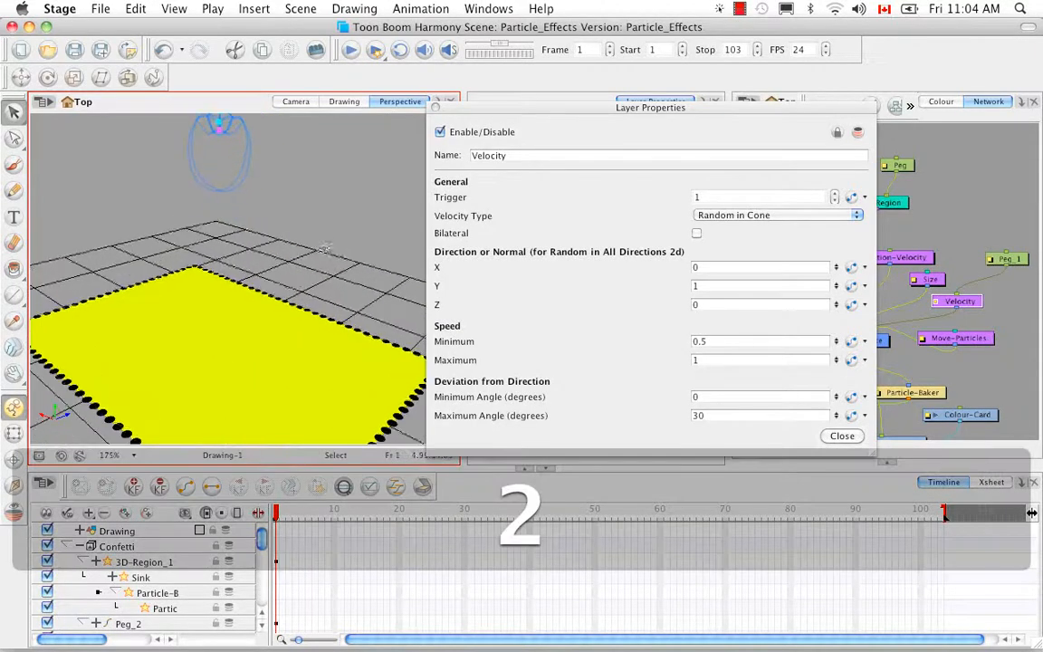
Change the Velocity module's velocity type to Random in all Directions 2d with its control shown close up in the Perspective view.
{"action": "key", "text": "space"}
{"action": "left_click_drag", "start_coordinate": [294, 202], "coordinate": [298, 235]}
{"action": "key", "text": "2"}
{"action": "key", "text": "2"}
{"action": "key", "text": "2"}
{"action": "key", "text": "2"}
{"action": "key", "text": "space"}
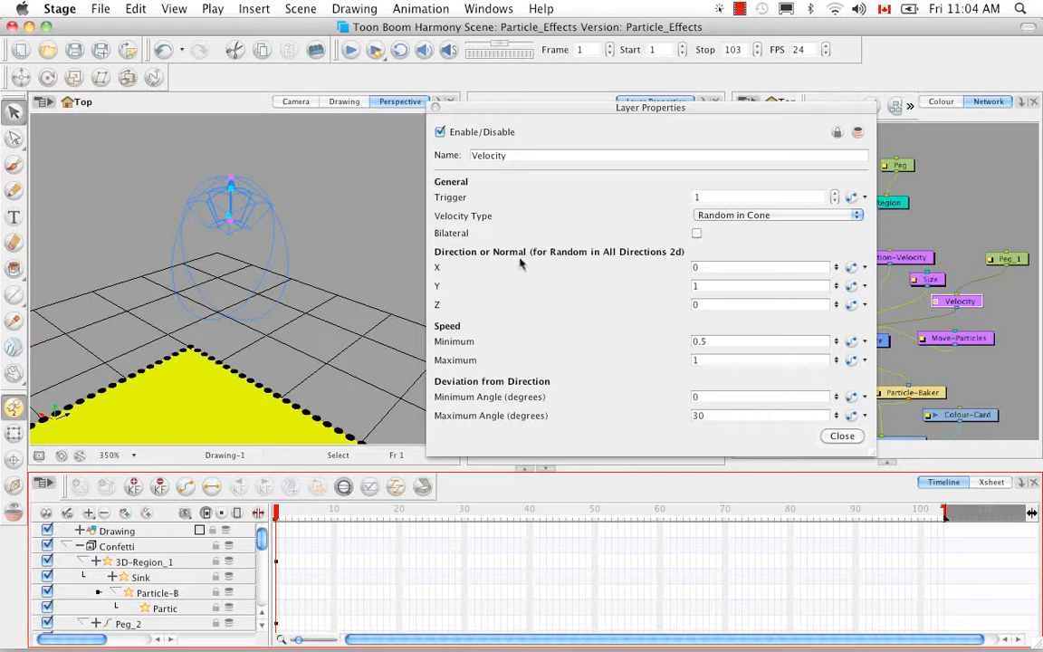
{"action": "left_click", "coordinate": [851, 216]}
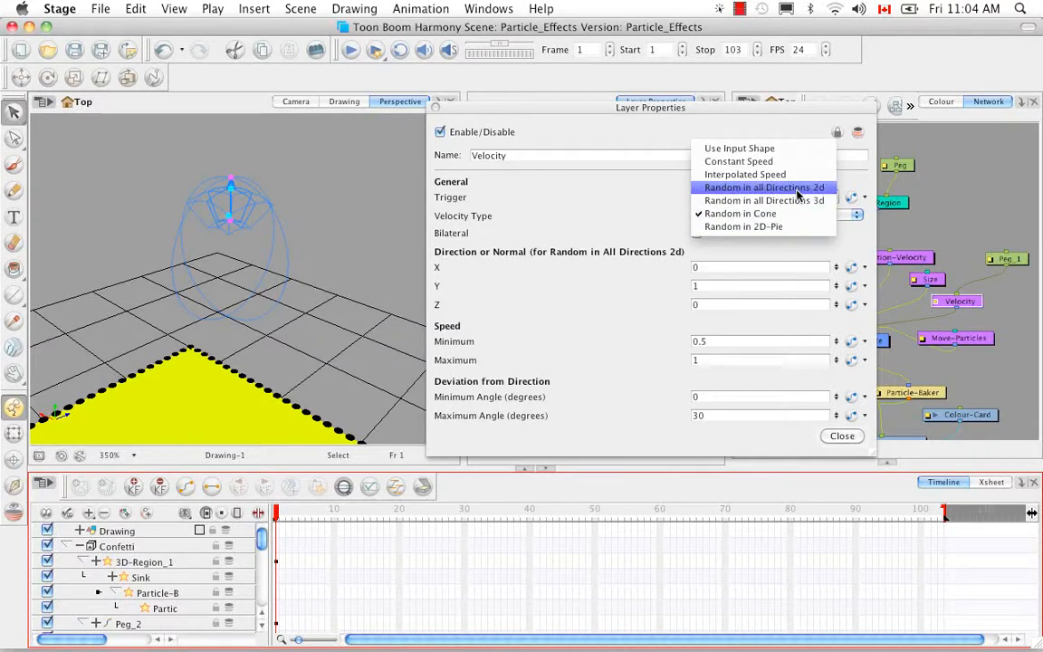
{"action": "left_click", "coordinate": [724, 187]}
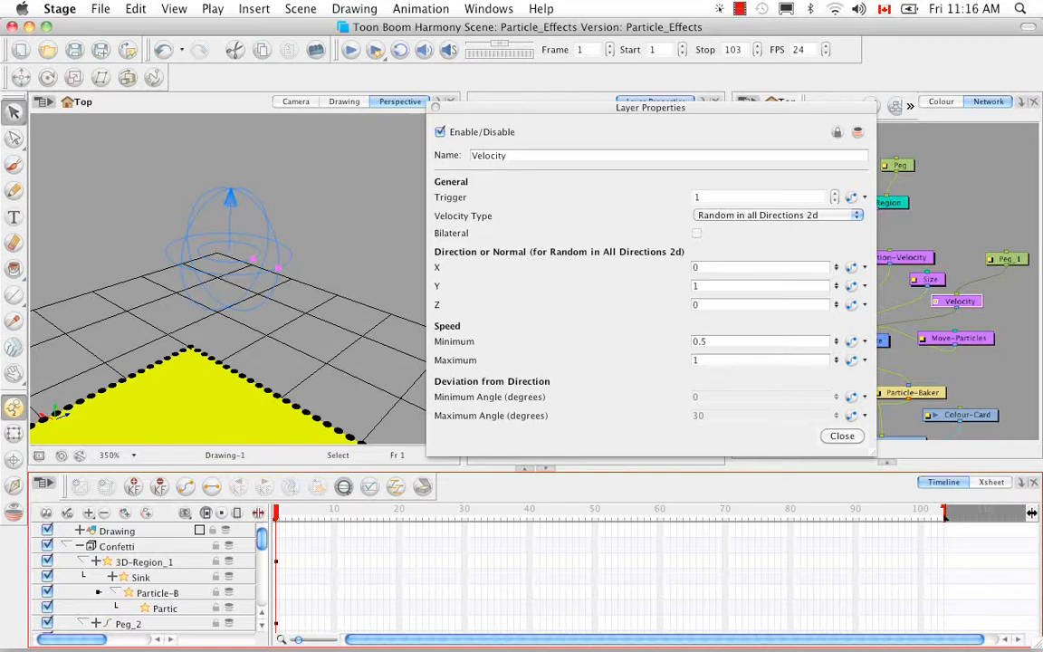
Try a value of 1 for the Velocity direction's X component, and reset it to 0.
{"action": "left_click_drag", "start_coordinate": [703, 268], "coordinate": [683, 274]}
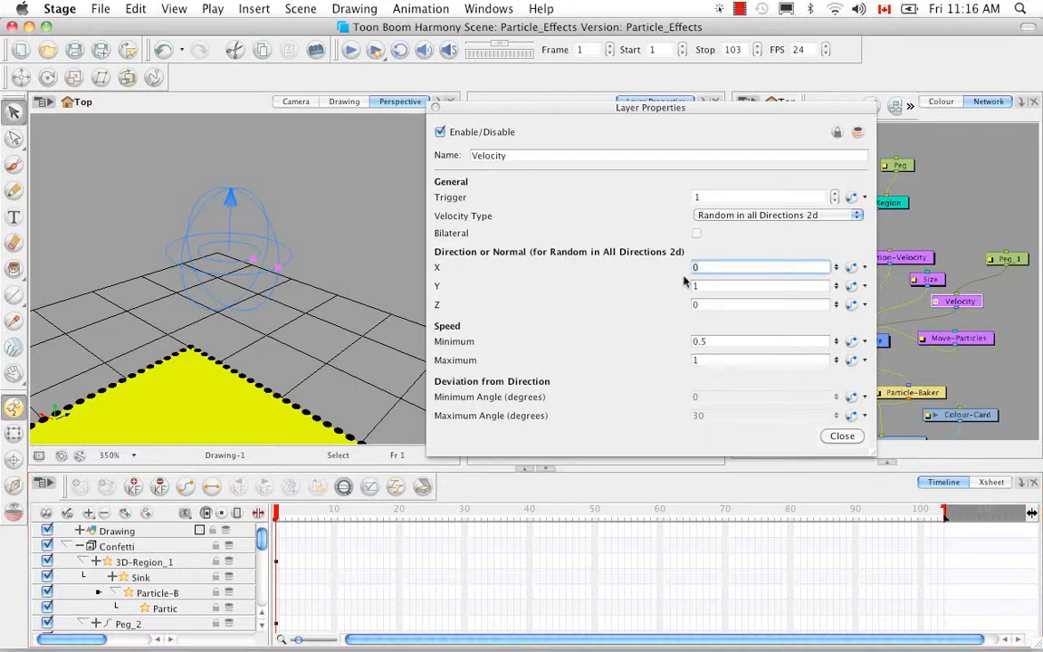
{"action": "type", "text": "1"}
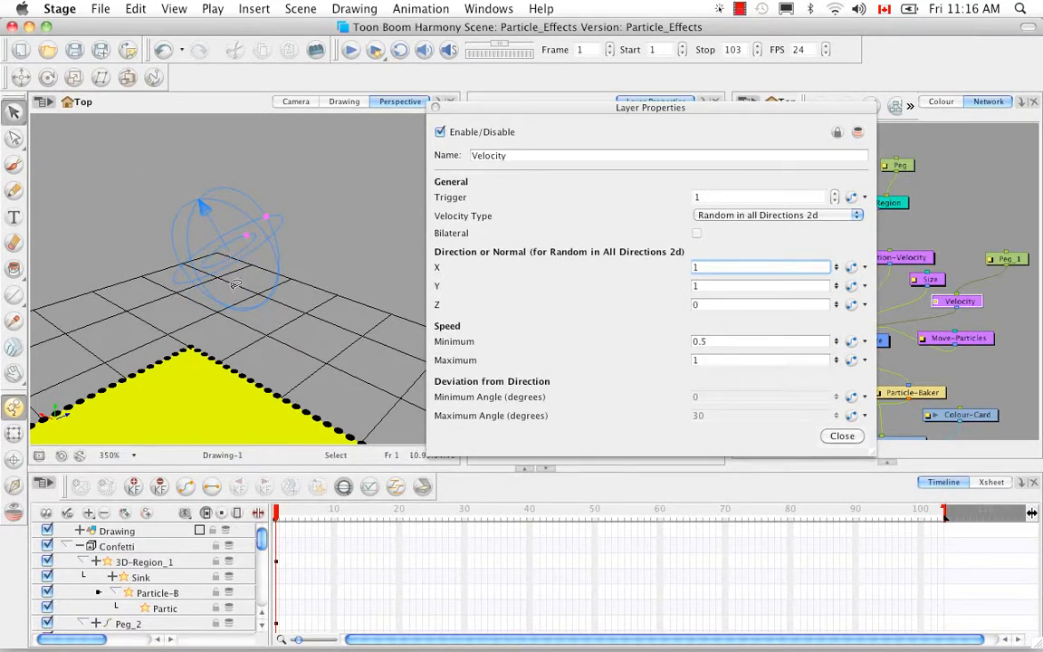
{"action": "left_click_drag", "start_coordinate": [722, 269], "coordinate": [674, 277]}
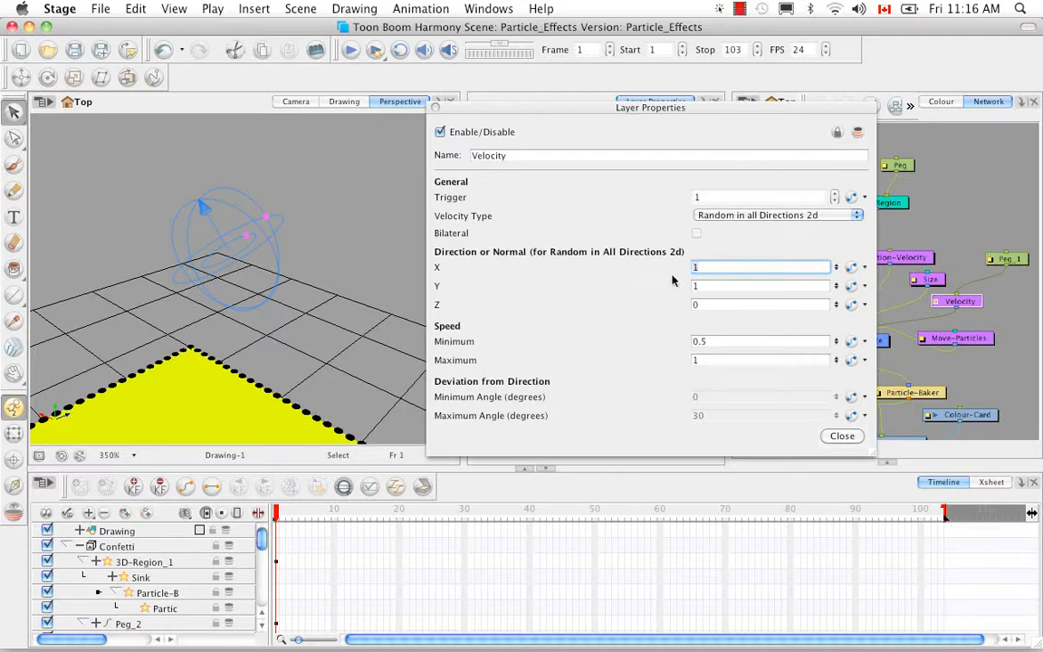
{"action": "type", "text": "0"}
{"action": "key", "text": "Return"}
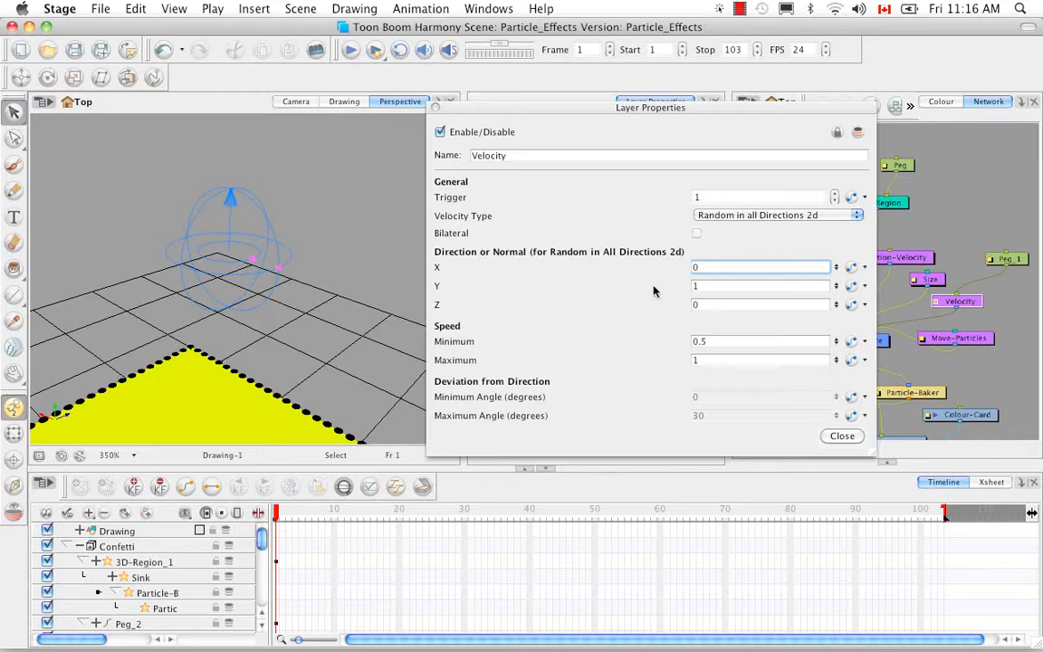
Try Interpolated Speed as the velocity type, and switch back to Random in Cone.
{"action": "left_click", "coordinate": [856, 216]}
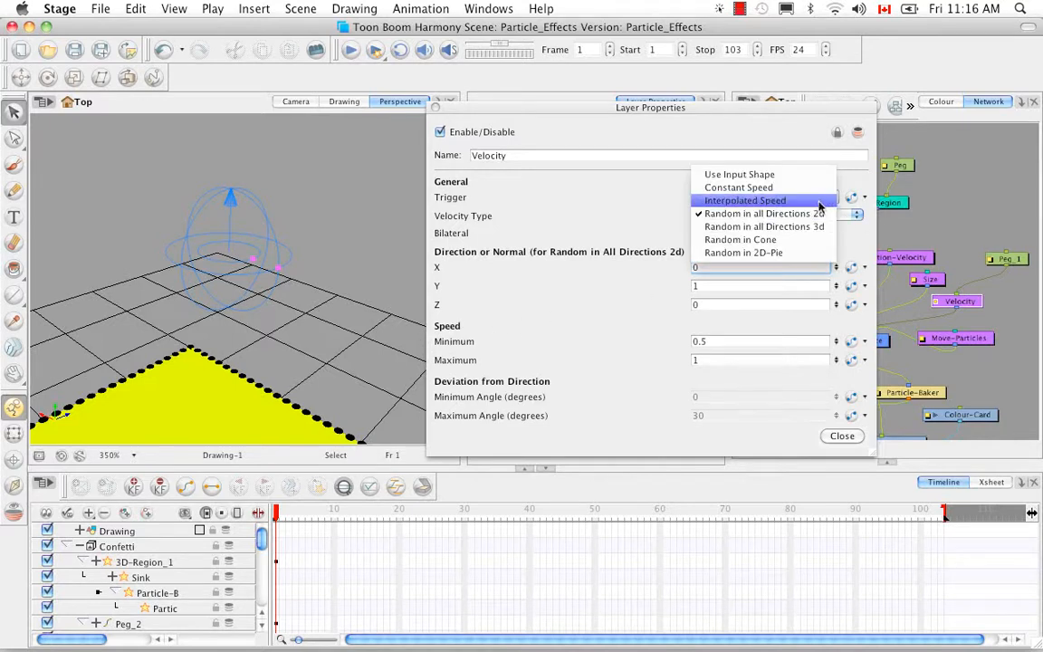
{"action": "left_click", "coordinate": [821, 201]}
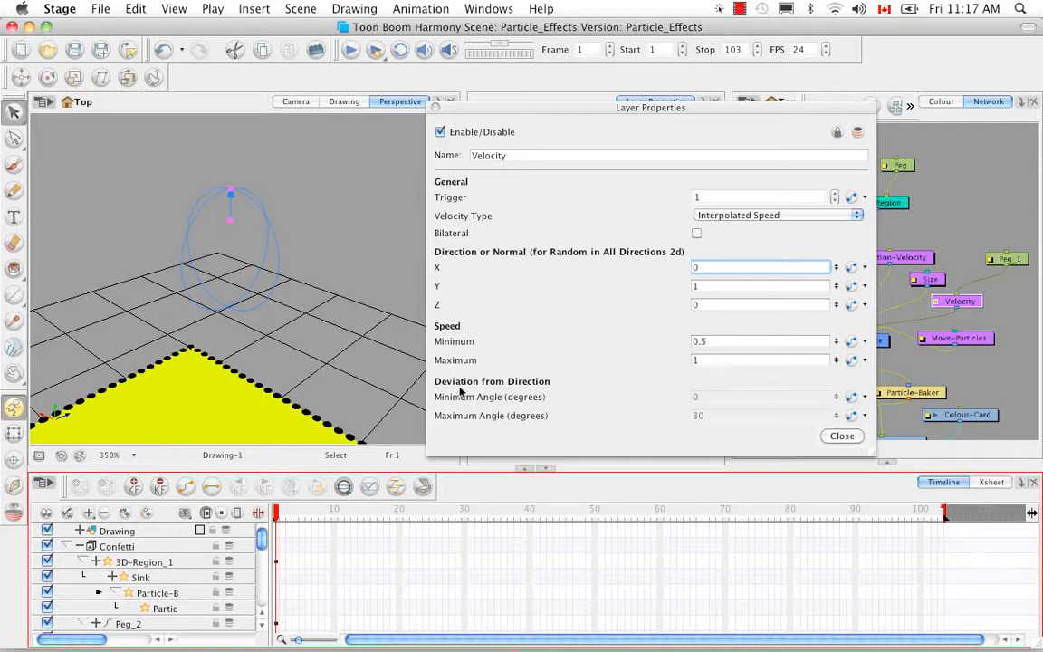
{"action": "left_click", "coordinate": [856, 215]}
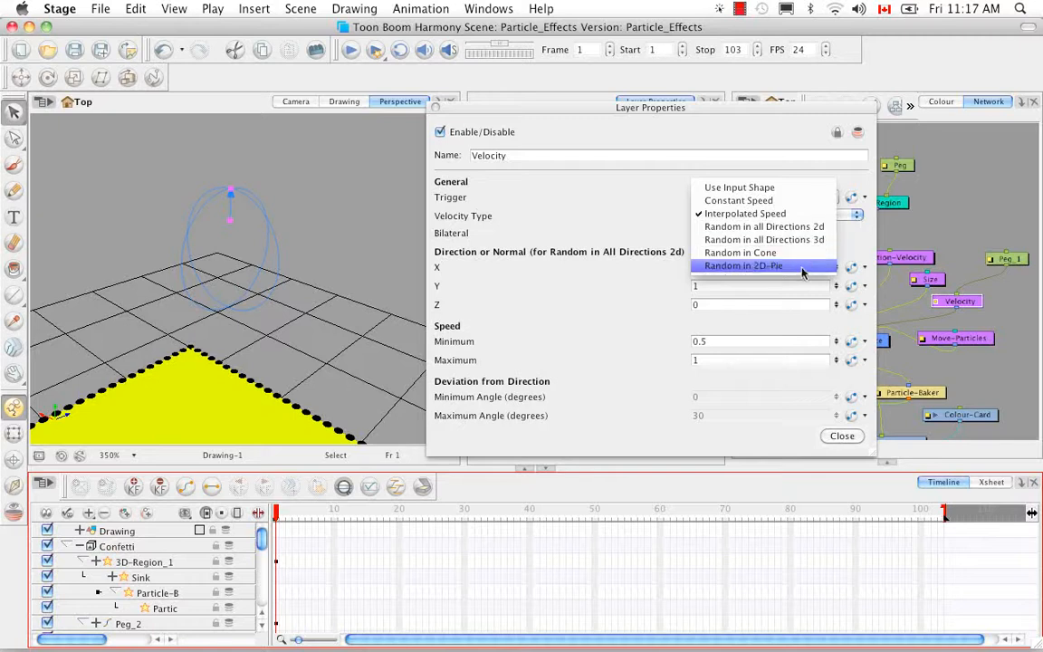
{"action": "left_click", "coordinate": [778, 253]}
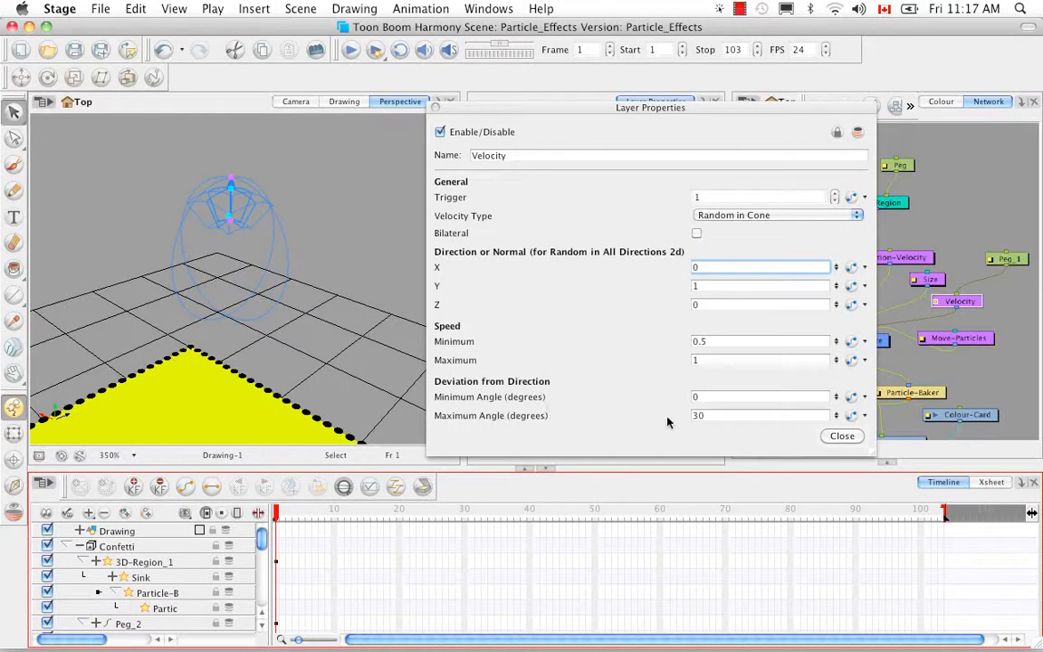
Try maximum deviation angles of 90 and 45 degrees on the Velocity module's cone.
{"action": "left_click", "coordinate": [715, 415]}
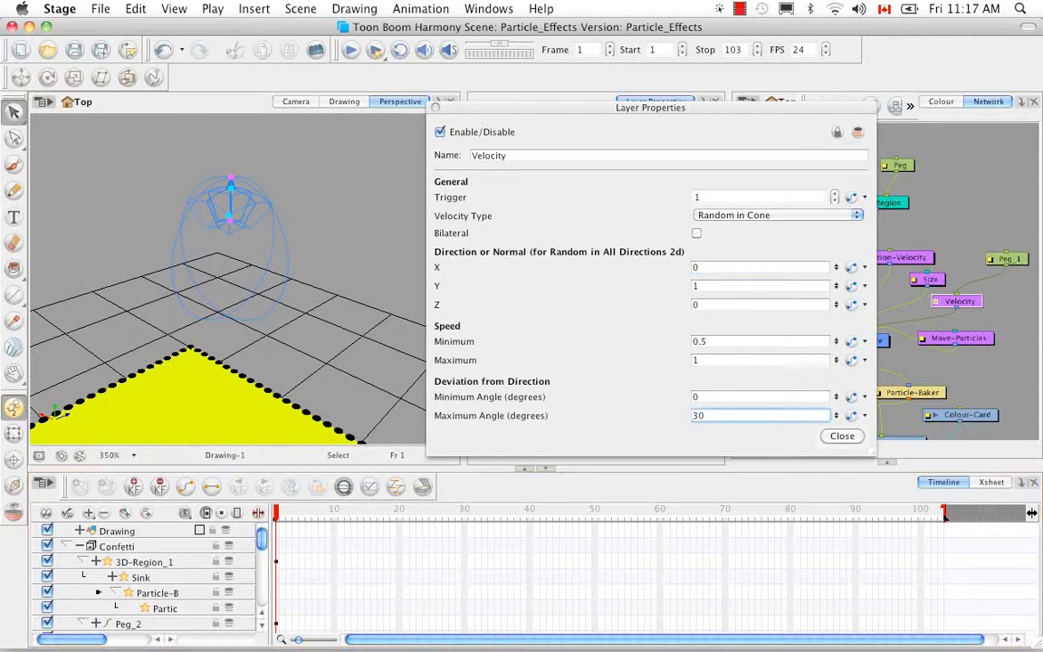
{"action": "left_click_drag", "start_coordinate": [709, 416], "coordinate": [693, 419]}
{"action": "type", "text": "90"}
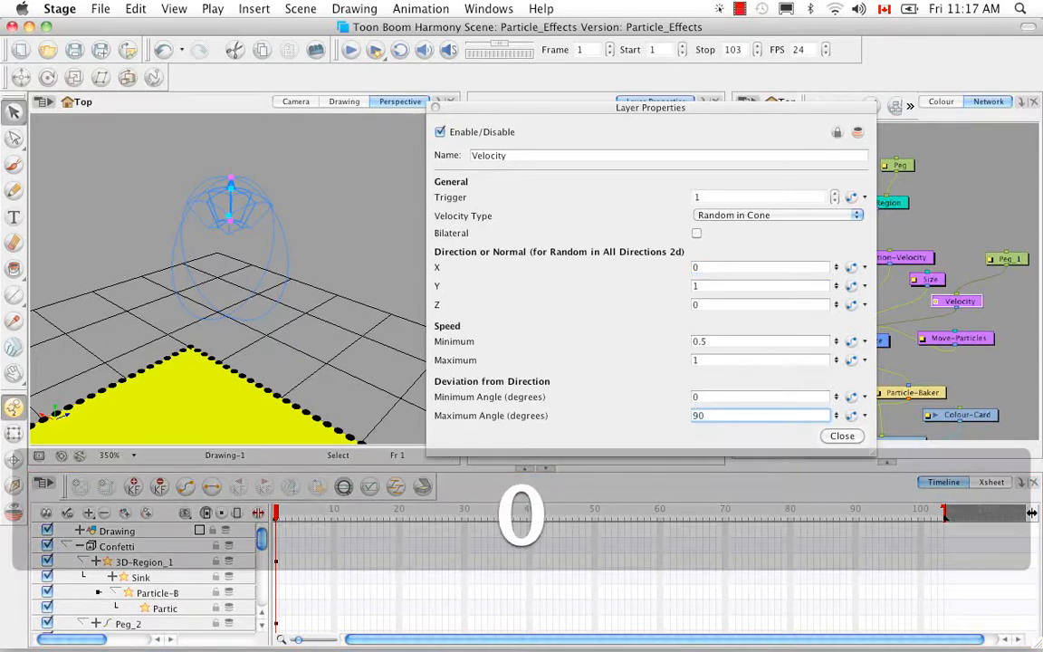
{"action": "key", "text": "Return"}
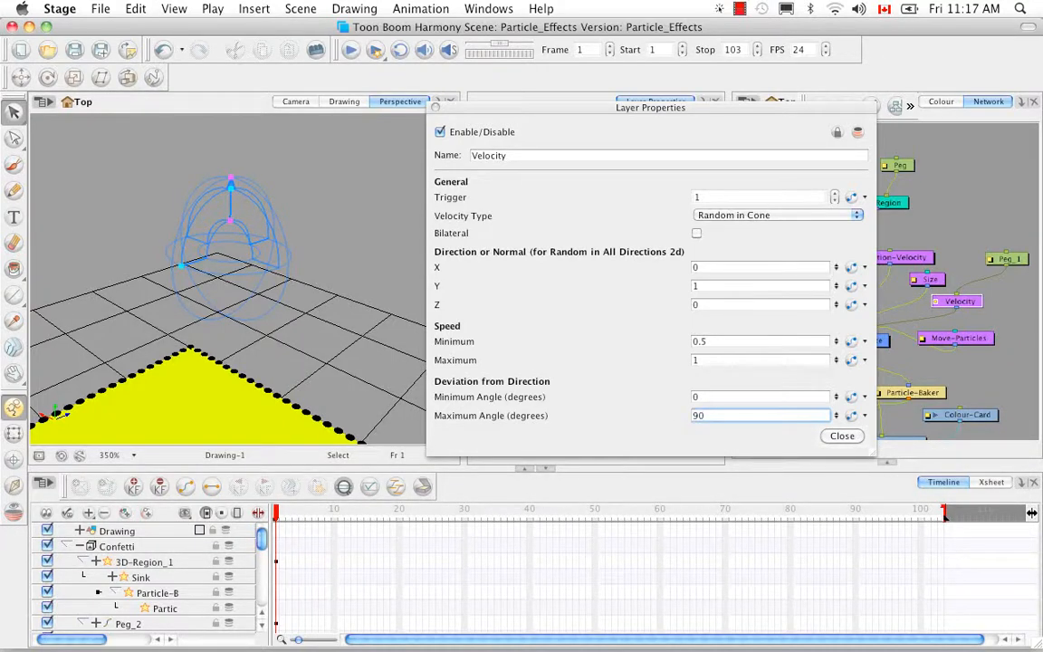
{"action": "double_click", "coordinate": [702, 416]}
{"action": "type", "text": "45"}
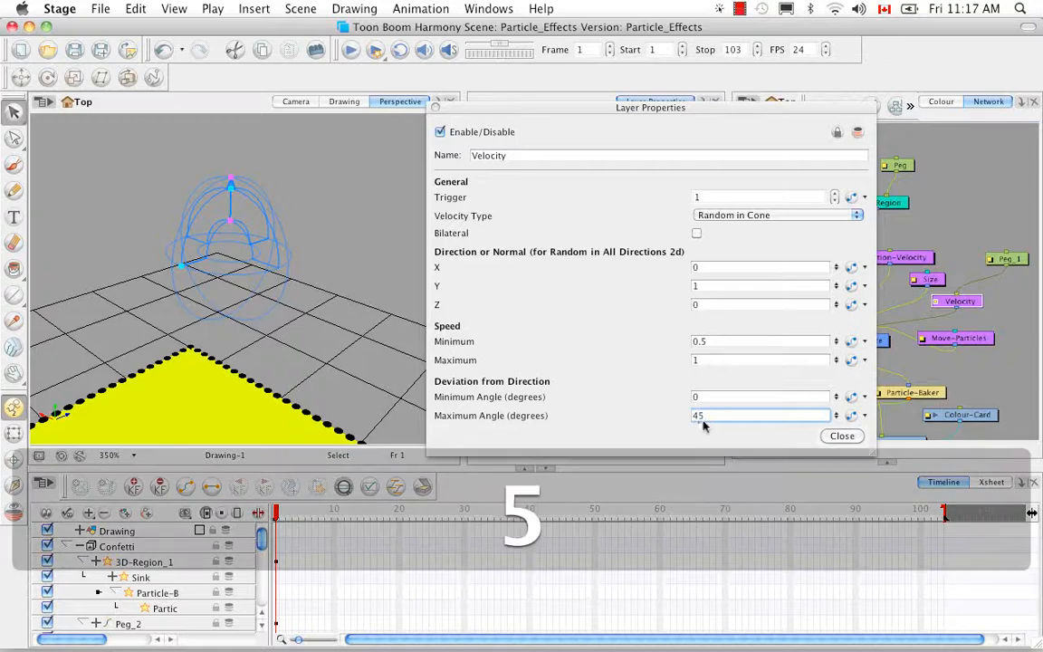
{"action": "key", "text": "Return"}
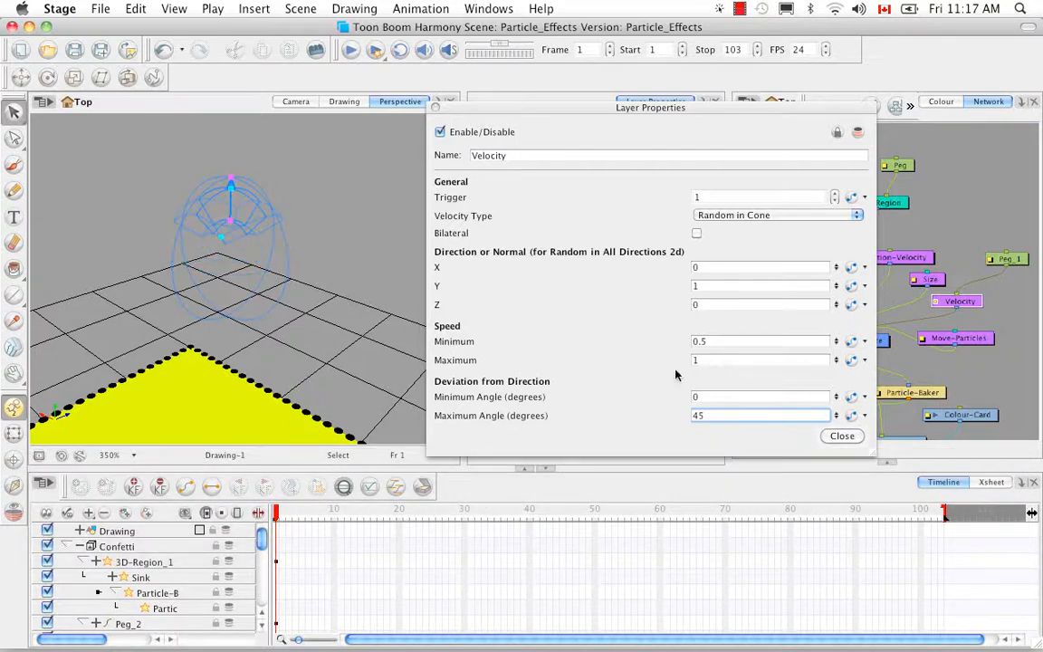
{"action": "left_click_drag", "start_coordinate": [707, 415], "coordinate": [691, 409]}
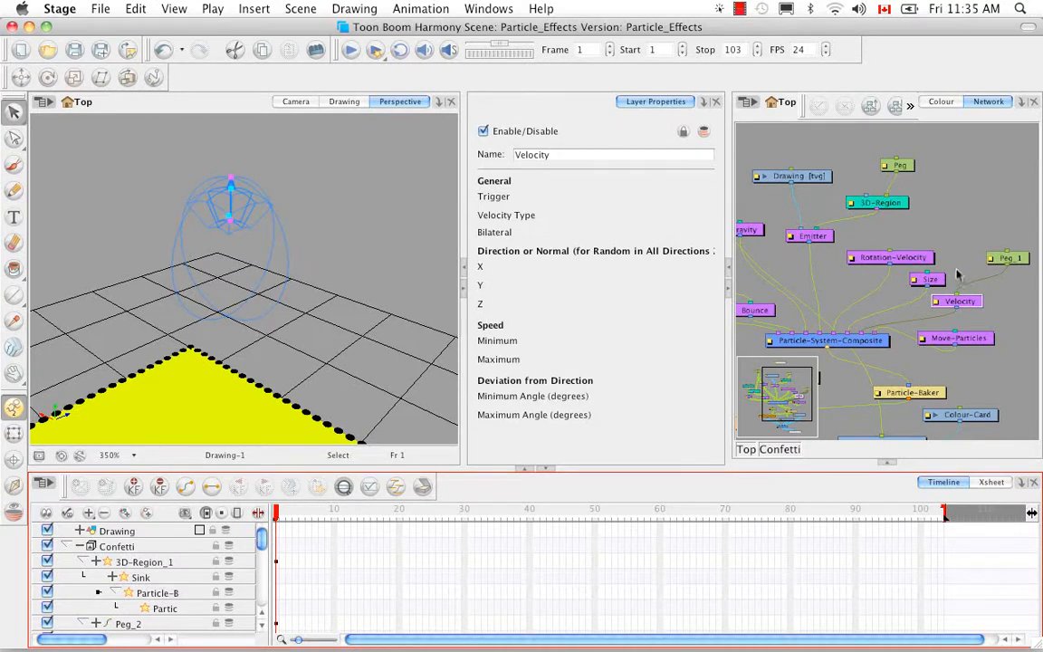
Inspect the Size module's settings and compare its two size types, leaving Constant Size selected.
{"action": "left_click", "coordinate": [933, 281]}
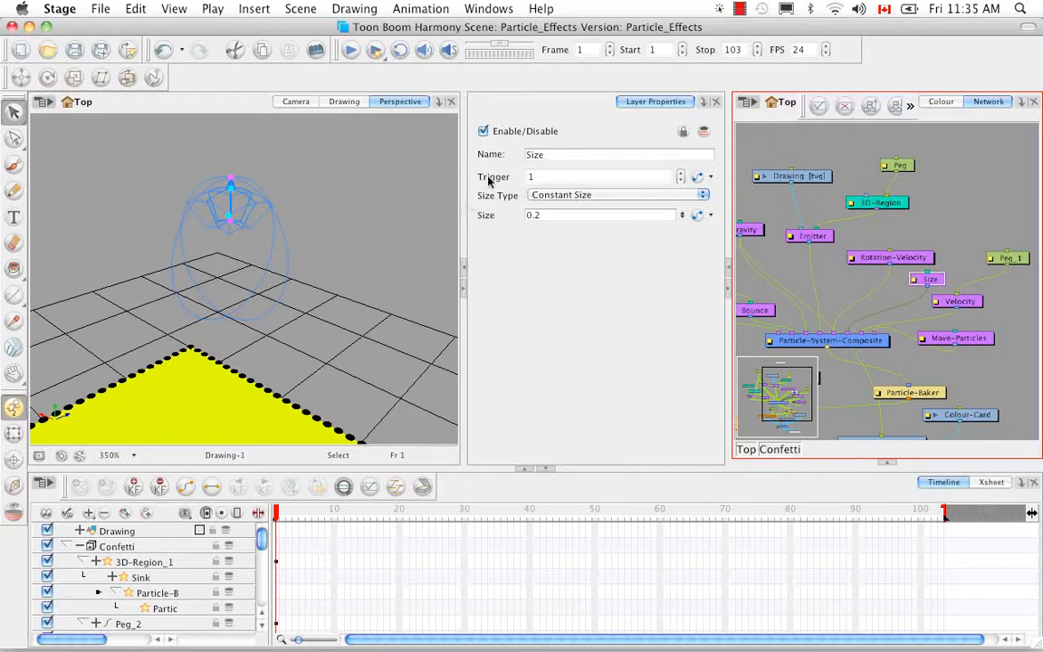
{"action": "left_click", "coordinate": [704, 195]}
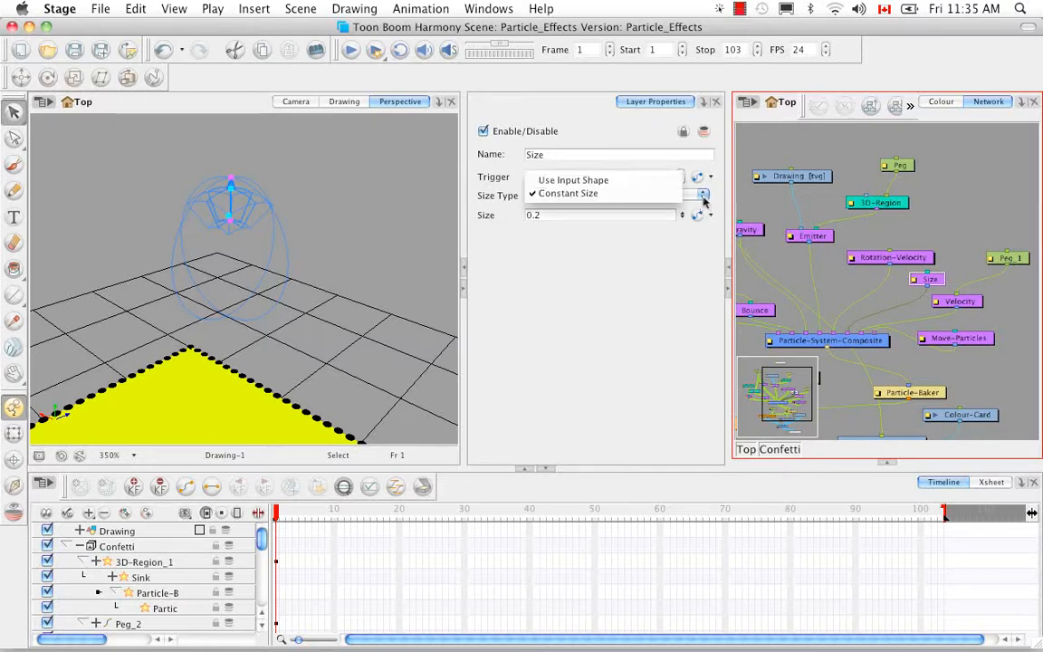
{"action": "left_click", "coordinate": [623, 195]}
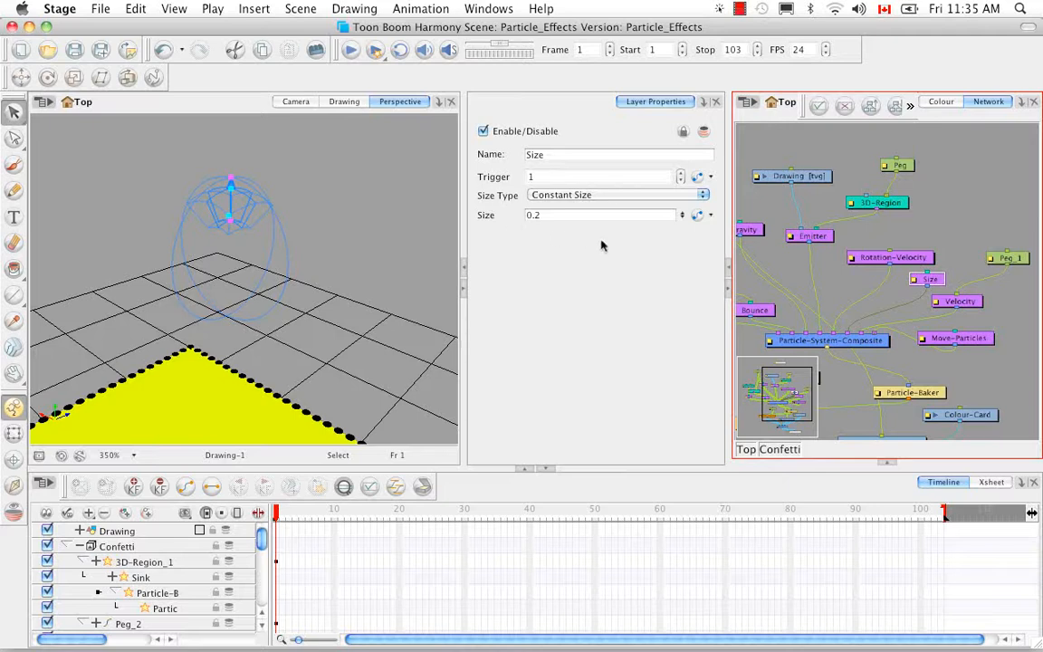
{"action": "left_click", "coordinate": [634, 194]}
{"action": "left_click", "coordinate": [669, 181]}
{"action": "left_click", "coordinate": [702, 196]}
{"action": "left_click", "coordinate": [666, 195]}
Switch to the Camera view and try a particle size of 10 in the Size module, resetting it to 0.2.
{"action": "left_click", "coordinate": [299, 103]}
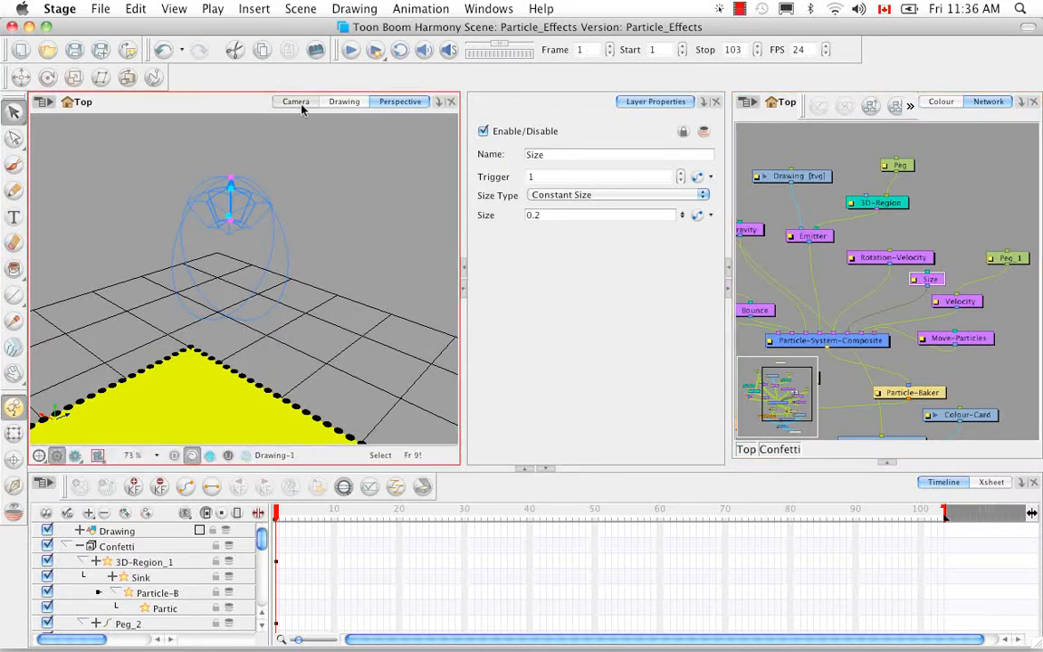
{"action": "left_click", "coordinate": [521, 217]}
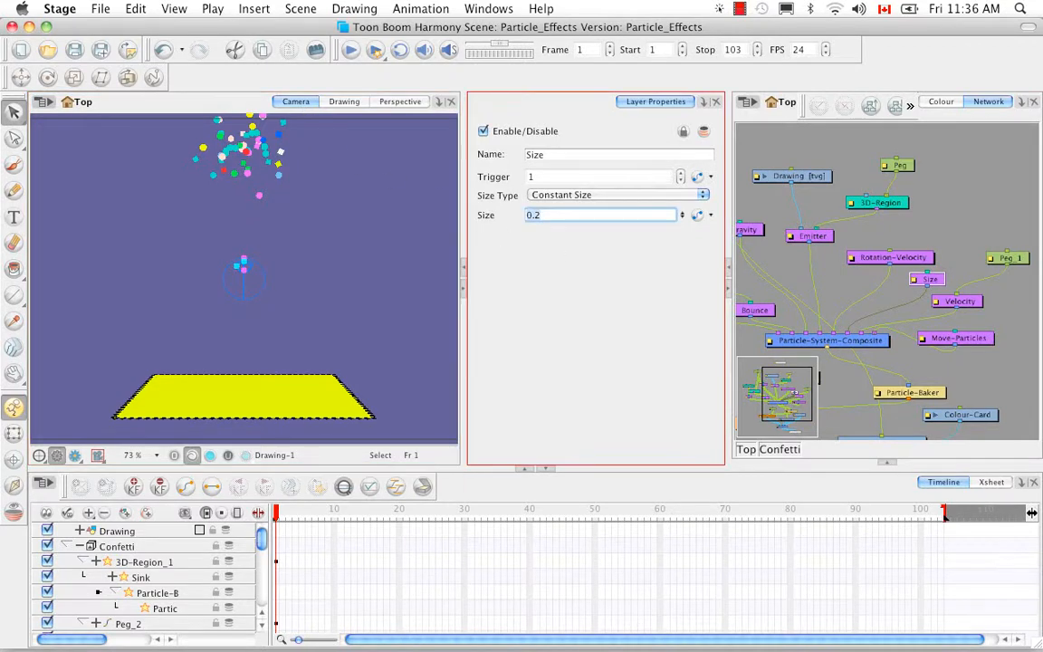
{"action": "type", "text": "10"}
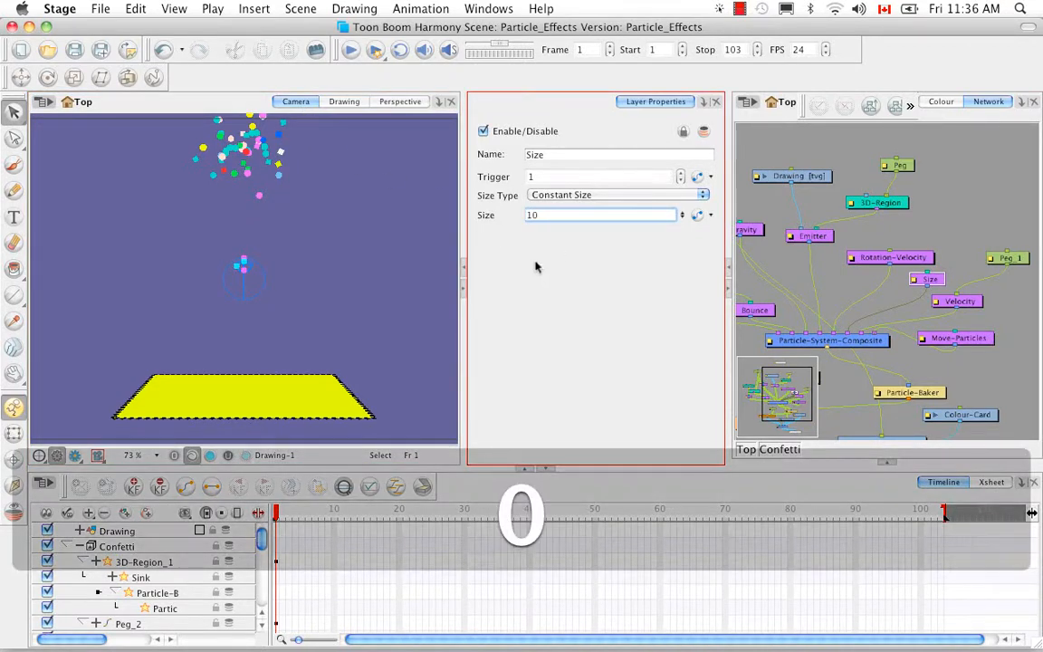
{"action": "key", "text": "Return"}
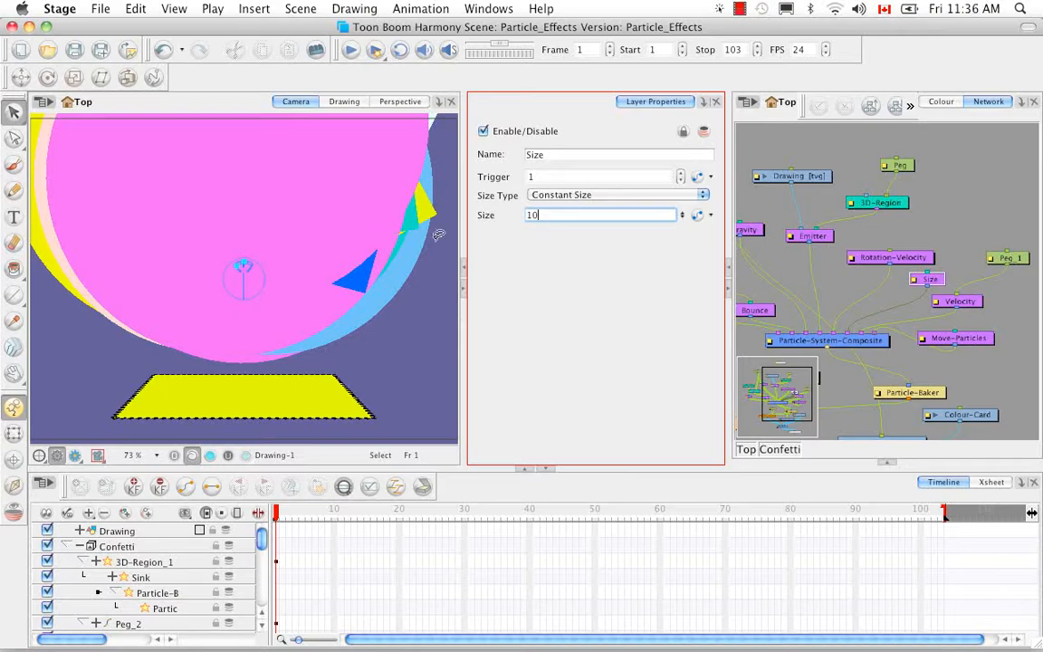
{"action": "type", "text": "0.2"}
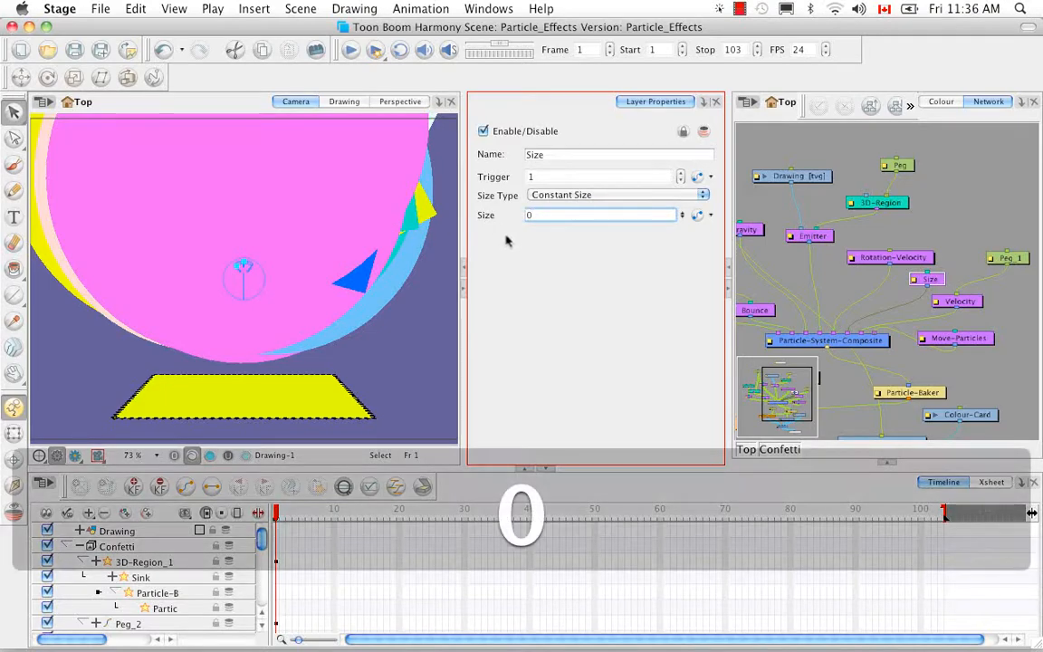
{"action": "key", "text": "Return"}
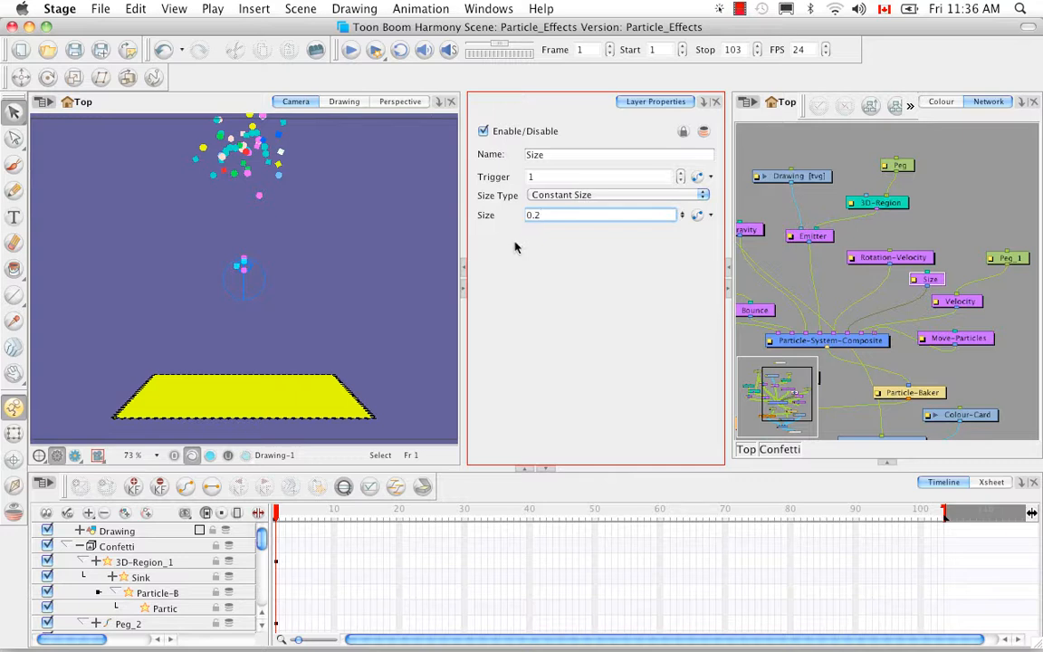
Set the Rotation-Velocity module's axis type to Constant Axis.
{"action": "left_click", "coordinate": [879, 261]}
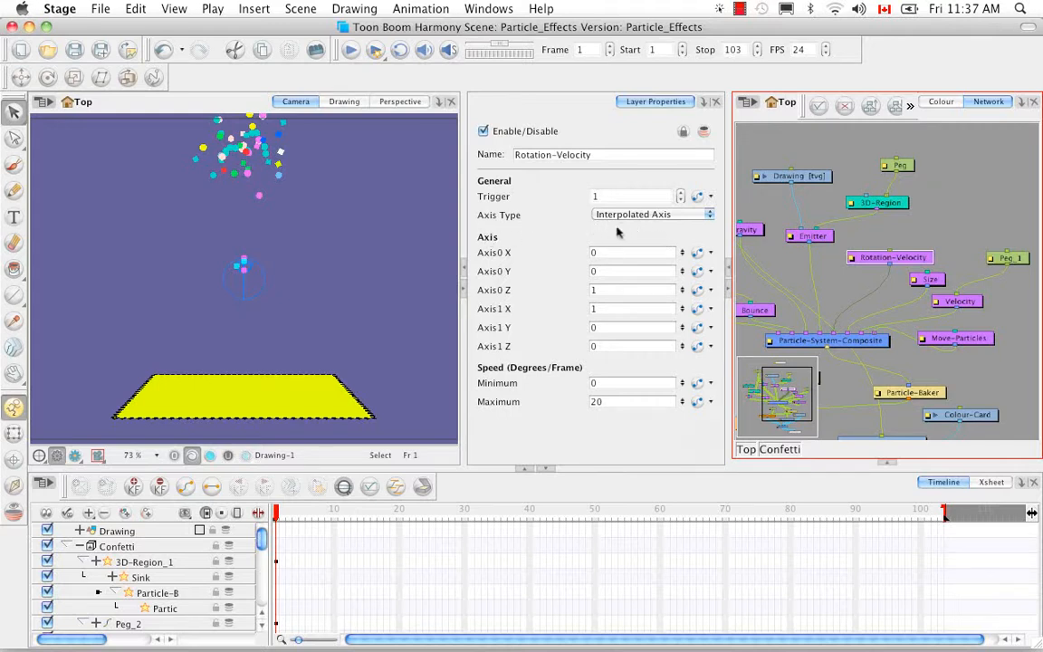
{"action": "left_click", "coordinate": [711, 217]}
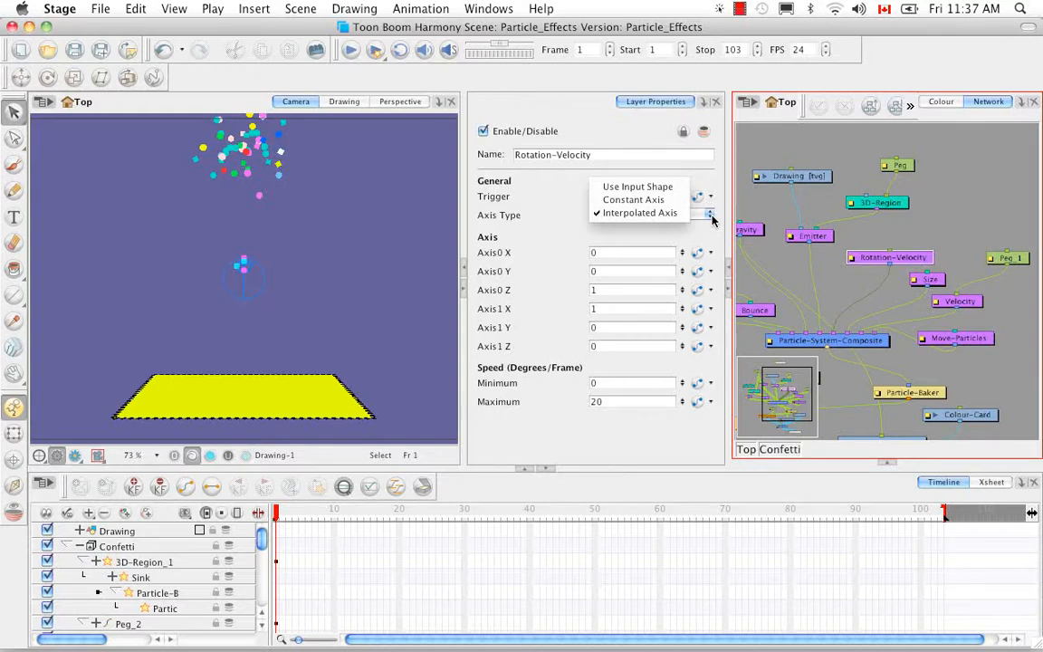
{"action": "left_click", "coordinate": [664, 212]}
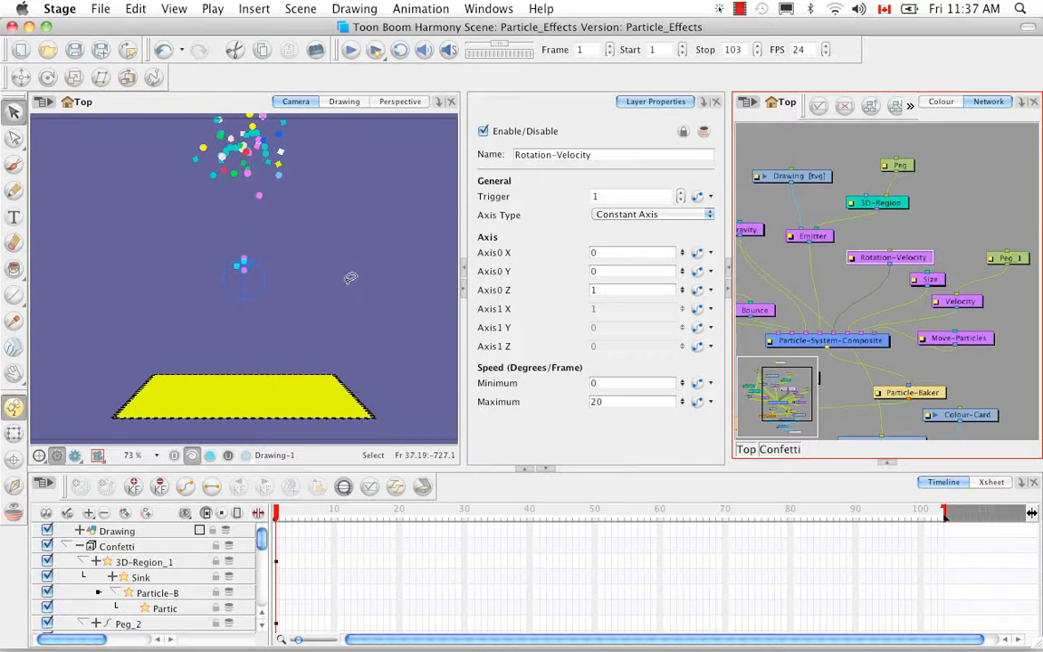
Show the confetti Drawing layer's frame 1 artwork in the Drawing view with the grid turned on.
{"action": "mouse_move", "coordinate": [260, 541]}
{"action": "left_mouse_down"}
{"action": "mouse_move", "coordinate": [260, 583]}
{"action": "mouse_move", "coordinate": [261, 569]}
{"action": "left_mouse_up"}
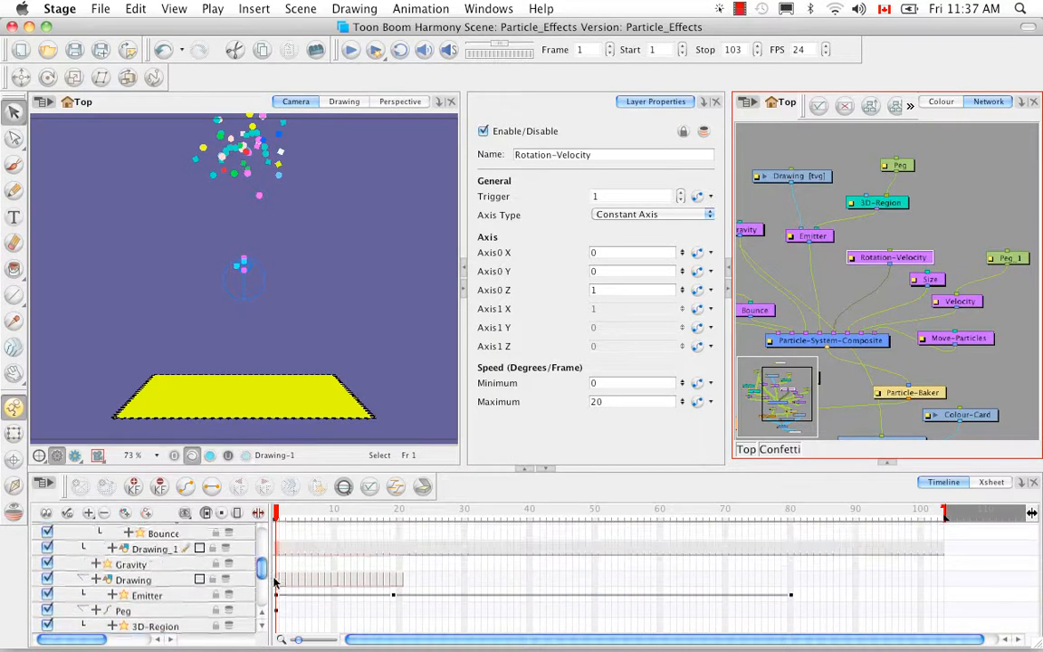
{"action": "left_click", "coordinate": [277, 581]}
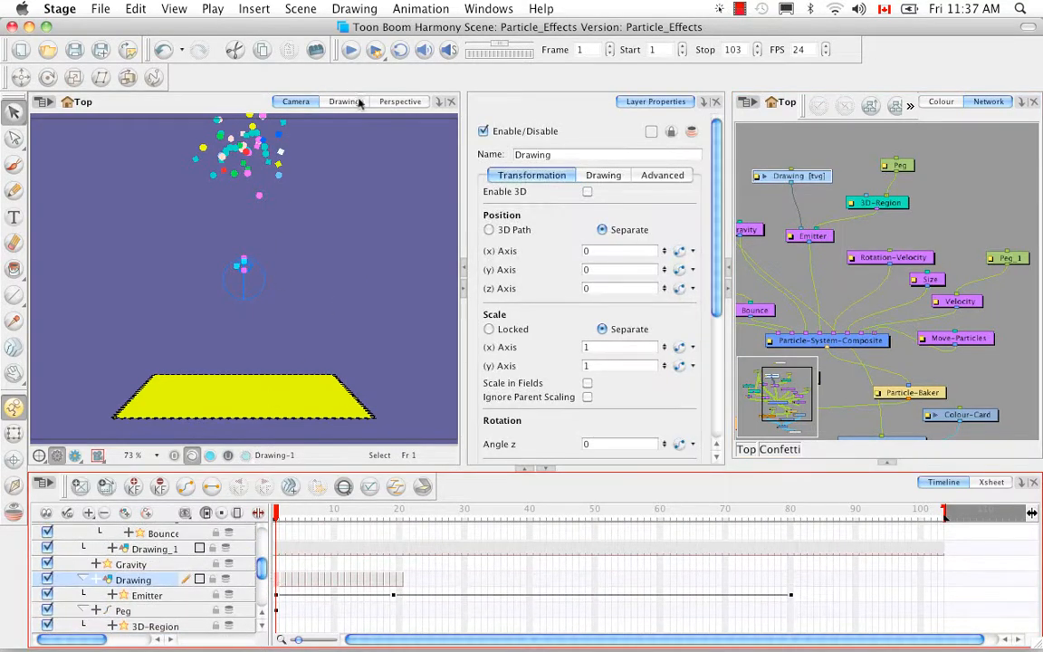
{"action": "left_click", "coordinate": [344, 102]}
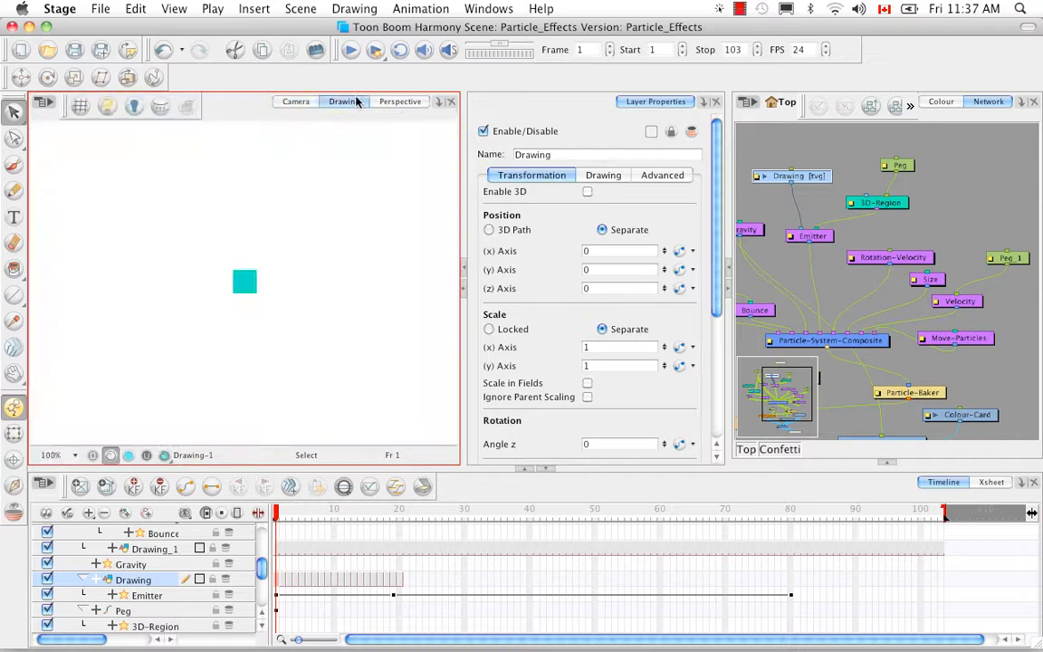
{"action": "left_click", "coordinate": [80, 107]}
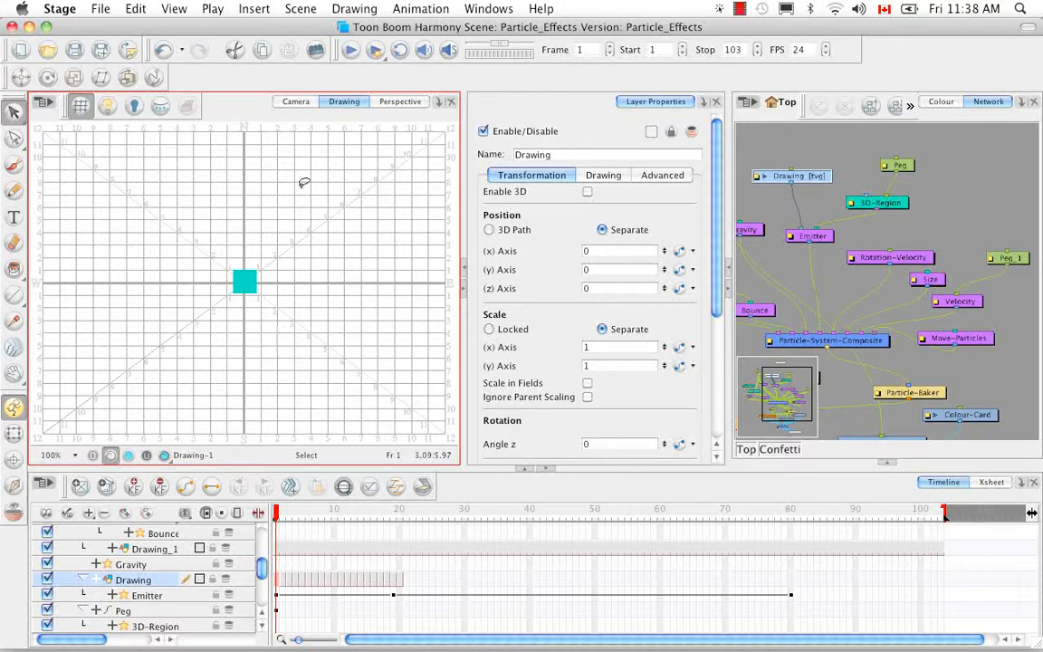
Return to the Camera view and examine the Rotation-Velocity module's axis and speed settings.
{"action": "left_click", "coordinate": [297, 103]}
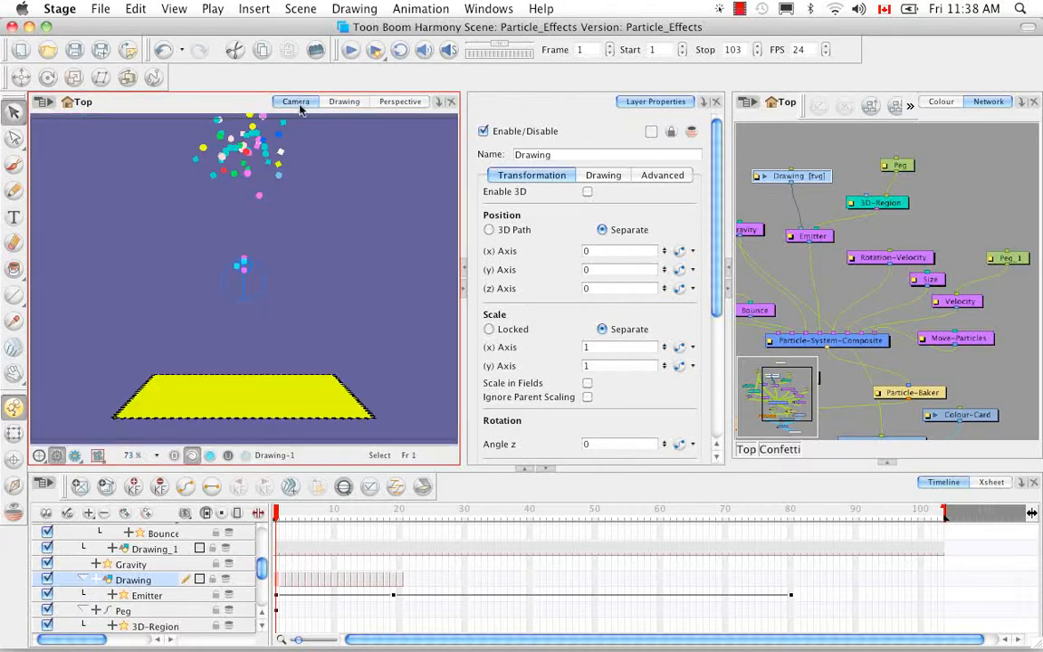
{"action": "left_click", "coordinate": [913, 257]}
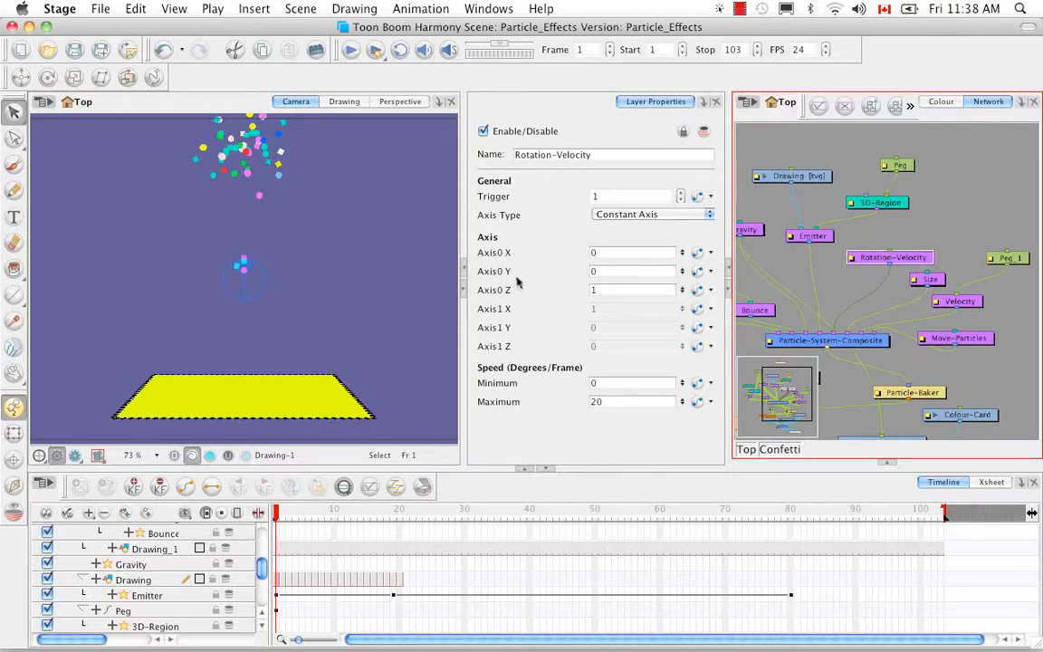
Try an Axis0 Y value of 1 in the Rotation-Velocity module and reset it to 0.
{"action": "left_click", "coordinate": [589, 271]}
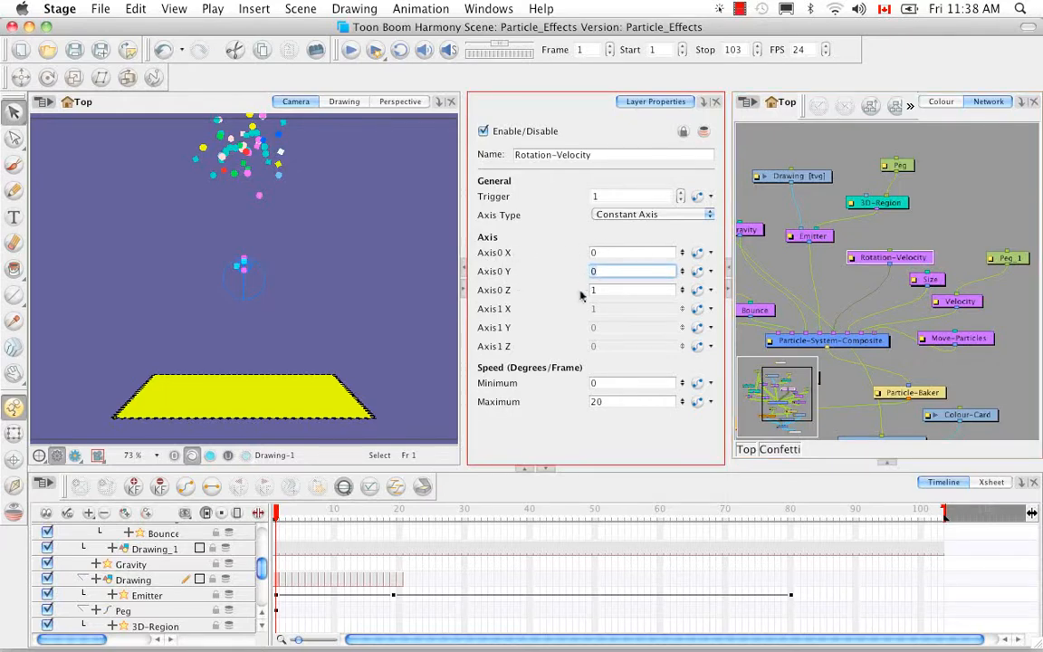
{"action": "type", "text": "1"}
{"action": "key", "text": "Return"}
{"action": "type", "text": "0"}
{"action": "key", "text": "Return"}
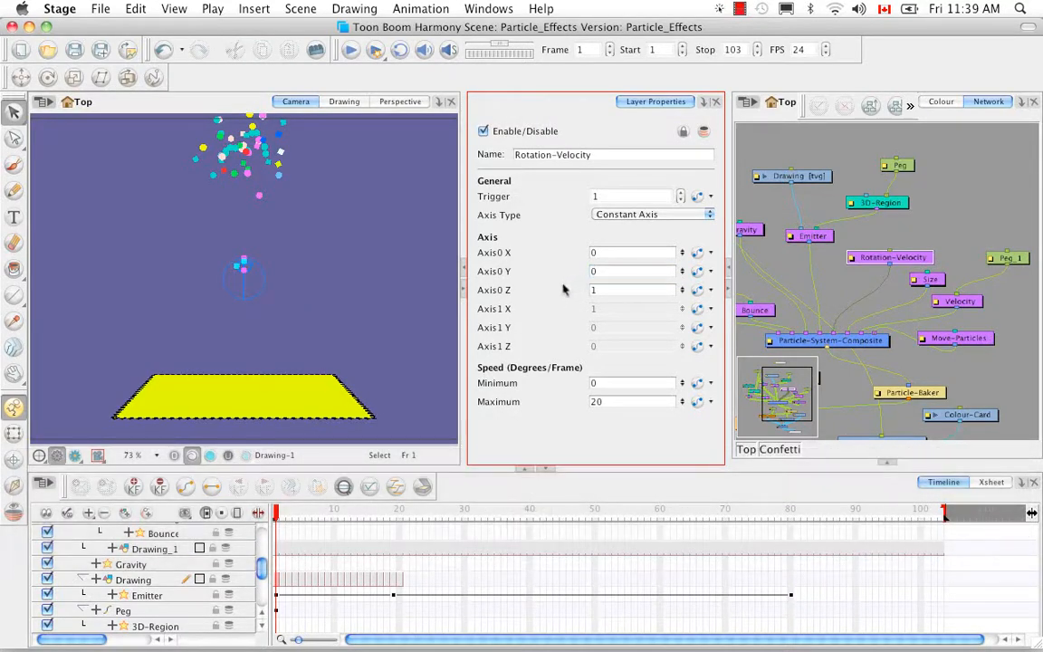
Try the Use Input Shape axis type in the Rotation-Velocity module and settle on Interpolated Axis.
{"action": "left_click", "coordinate": [708, 215]}
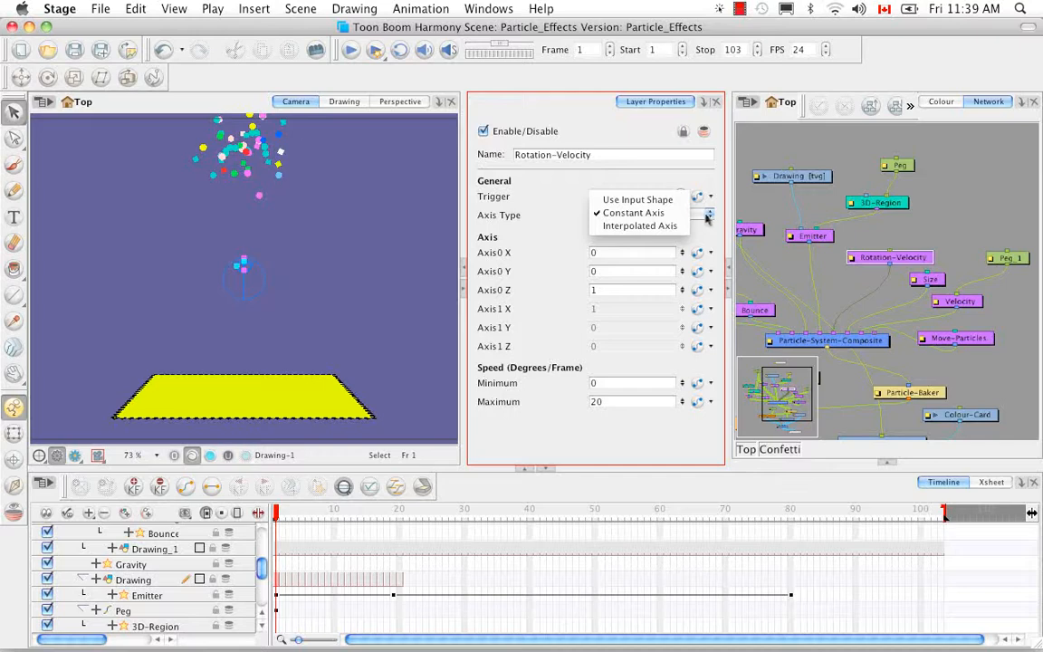
{"action": "left_click", "coordinate": [679, 227]}
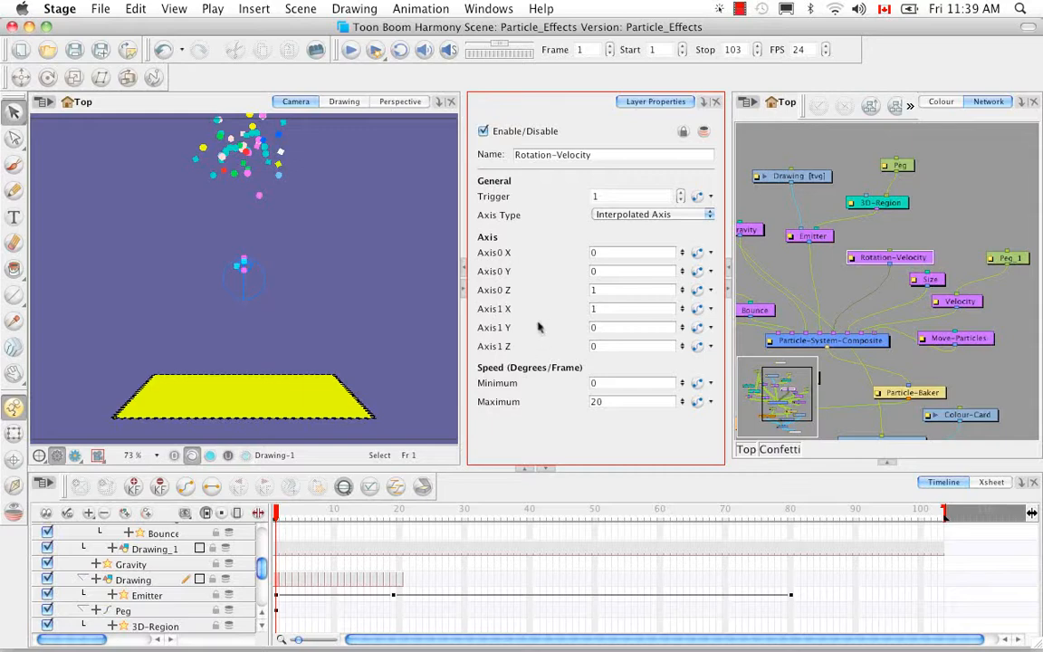
{"action": "left_click", "coordinate": [708, 214]}
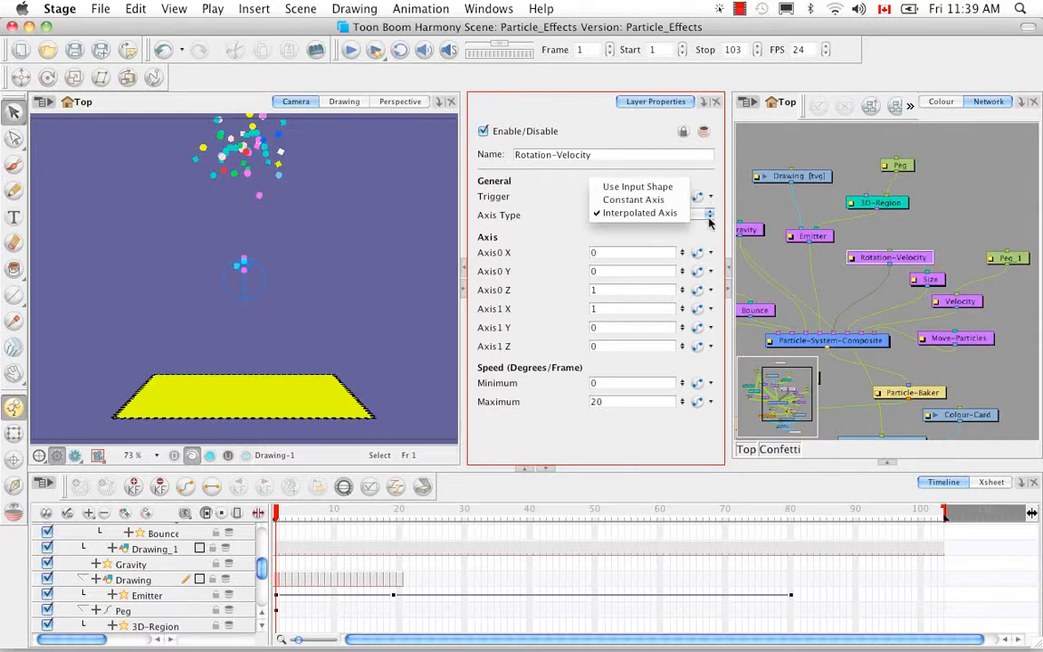
{"action": "left_click", "coordinate": [665, 187]}
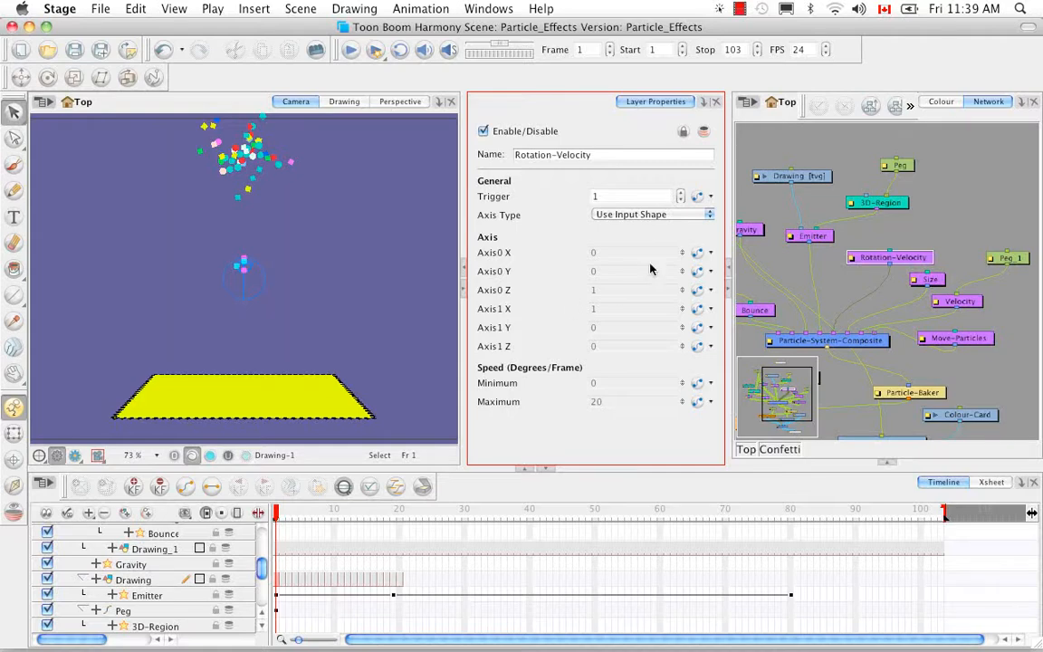
{"action": "left_click", "coordinate": [708, 215]}
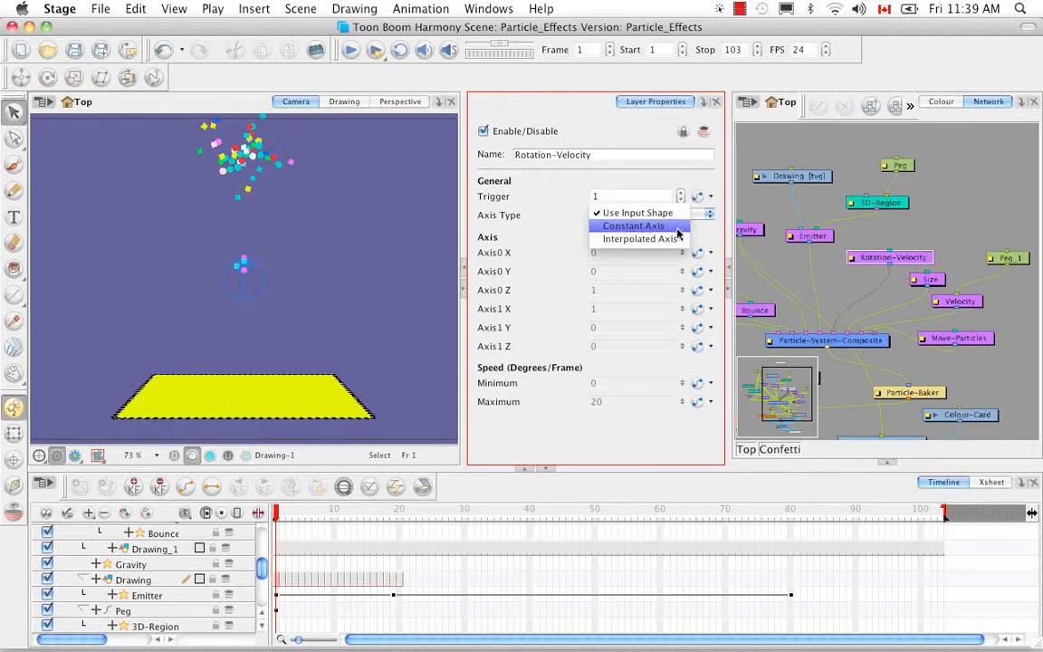
{"action": "left_click", "coordinate": [676, 239]}
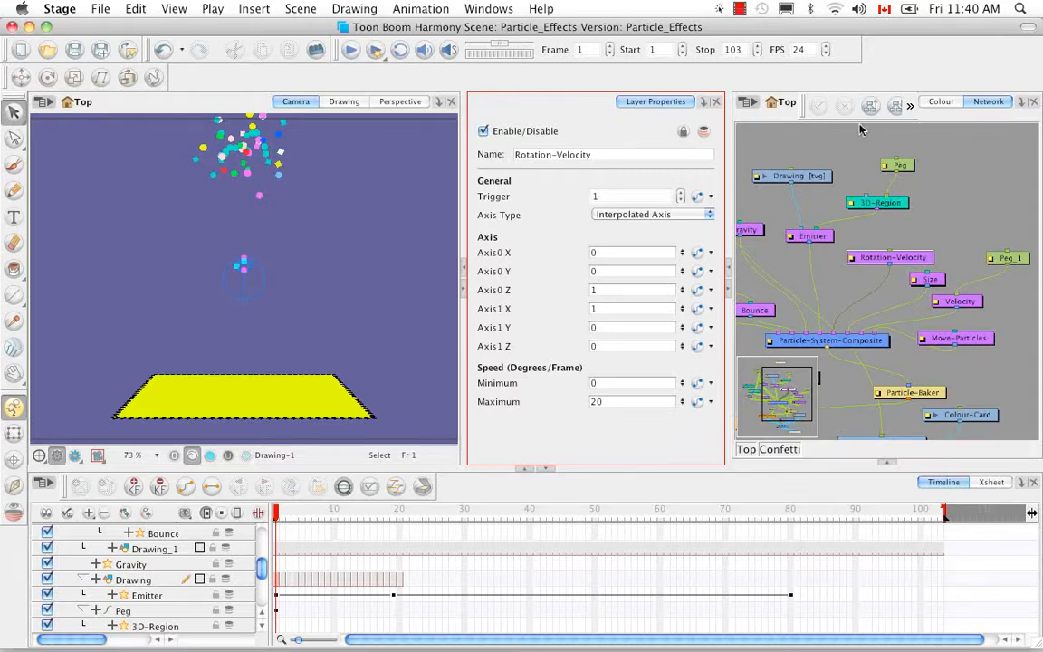
Examine the Emitter module's rendering settings and its Rendering Strategy options, keeping Use Particle Type.
{"action": "left_click", "coordinate": [827, 239]}
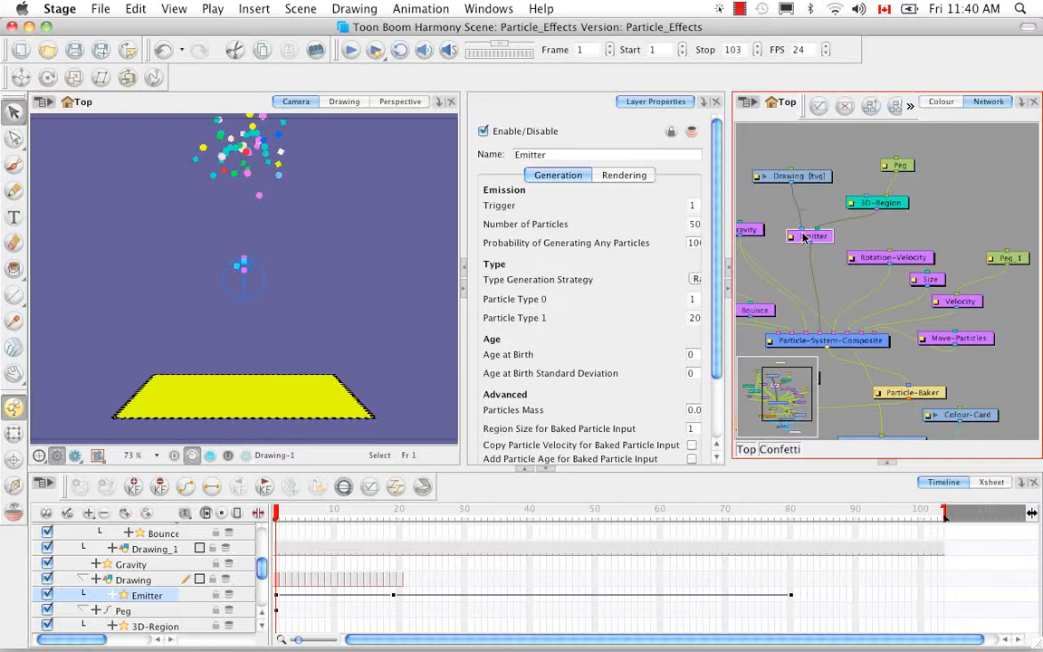
{"action": "left_click", "coordinate": [643, 176]}
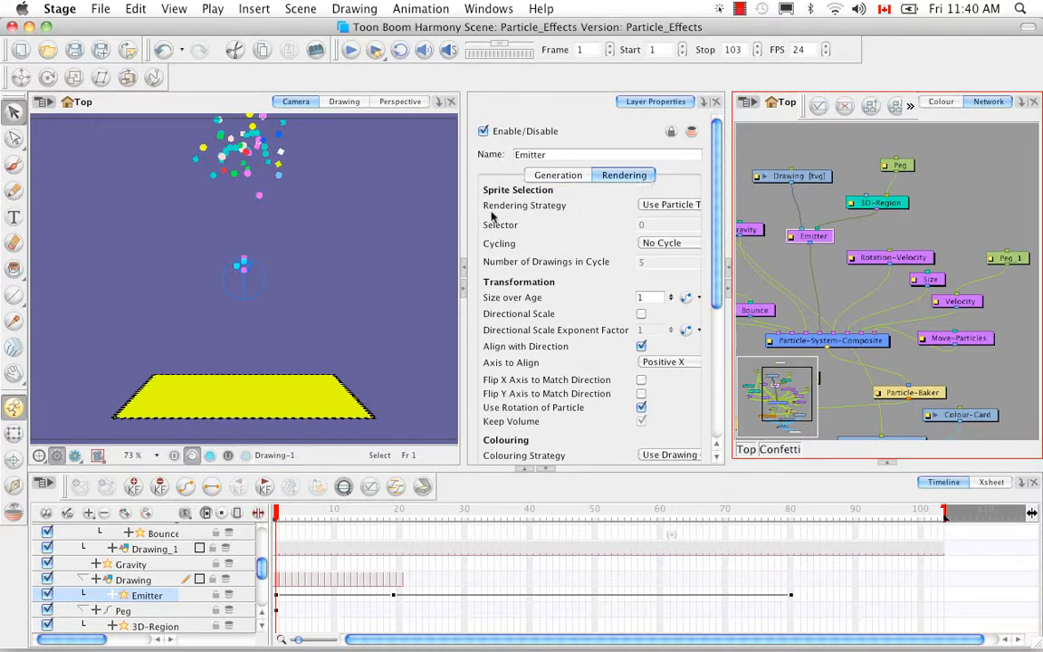
{"action": "left_click", "coordinate": [654, 210]}
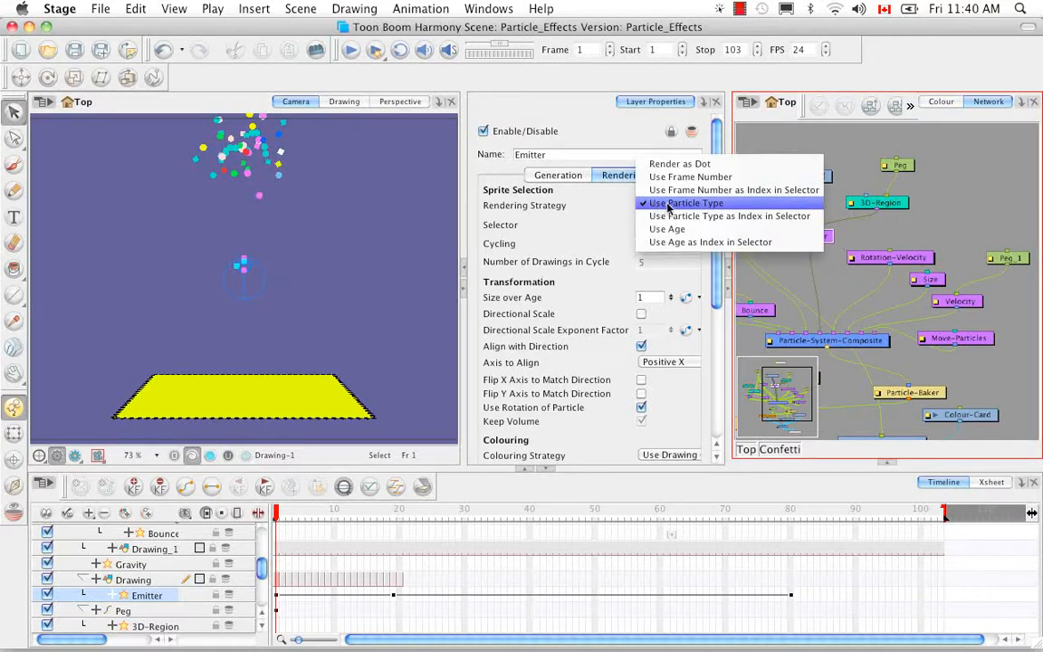
{"action": "left_click", "coordinate": [681, 208]}
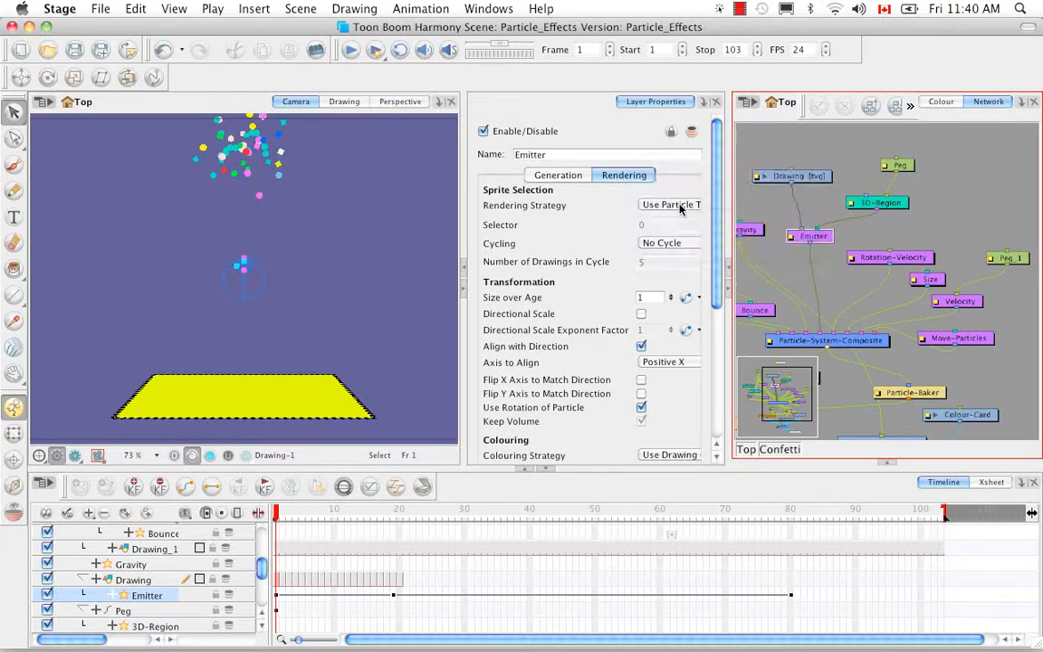
Review the 3D-Region module's shape types, keeping Sphere, and show the region's control in the Camera view.
{"action": "left_click", "coordinate": [899, 206]}
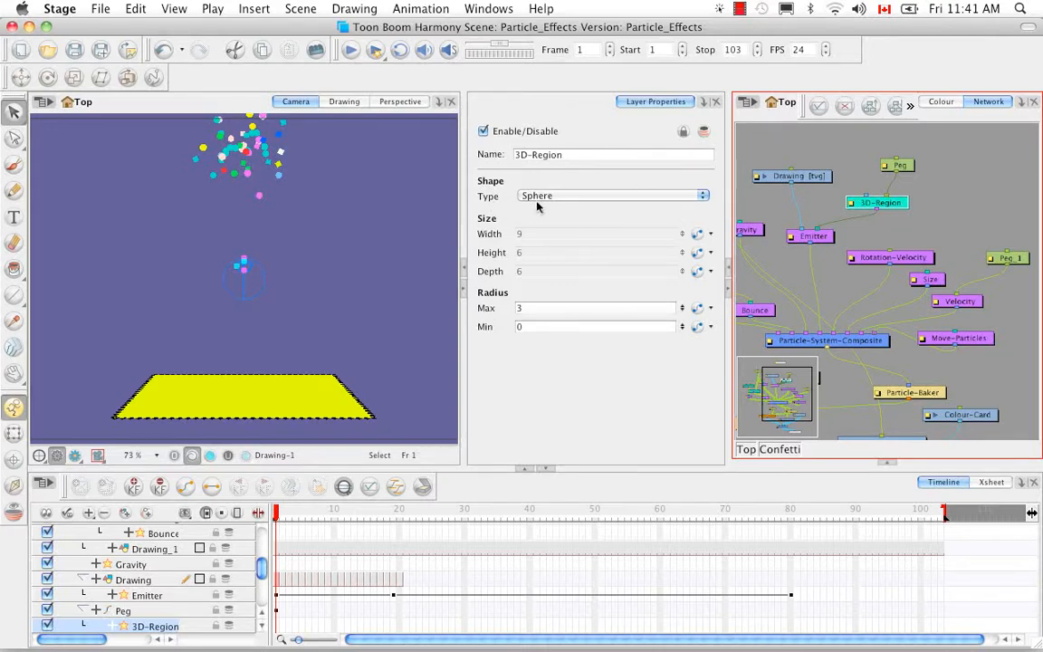
{"action": "left_click", "coordinate": [704, 198]}
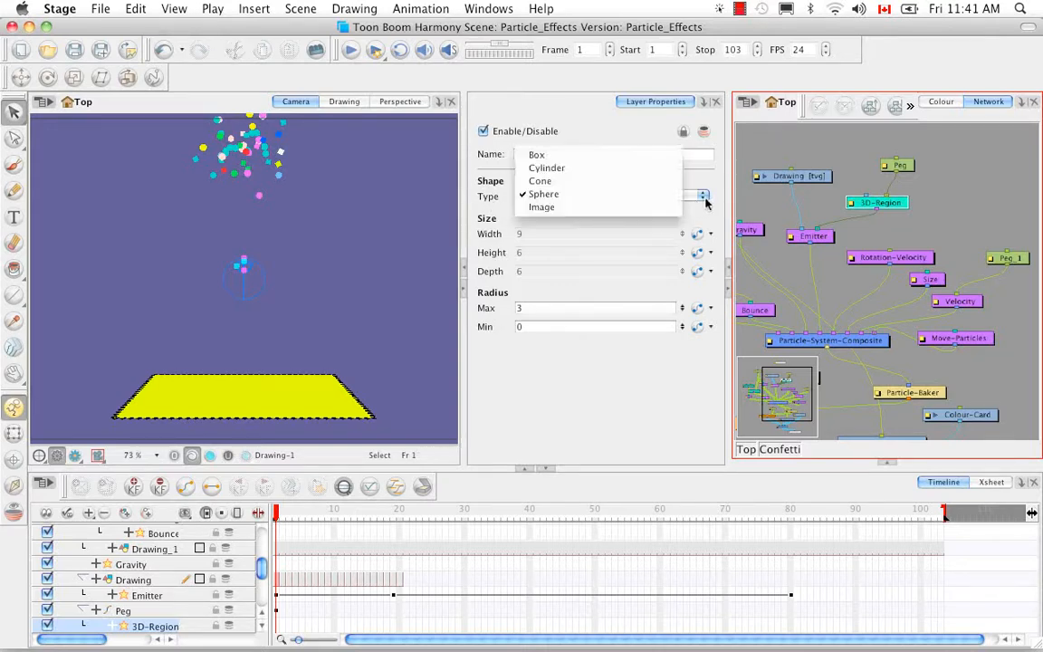
{"action": "left_click", "coordinate": [654, 196]}
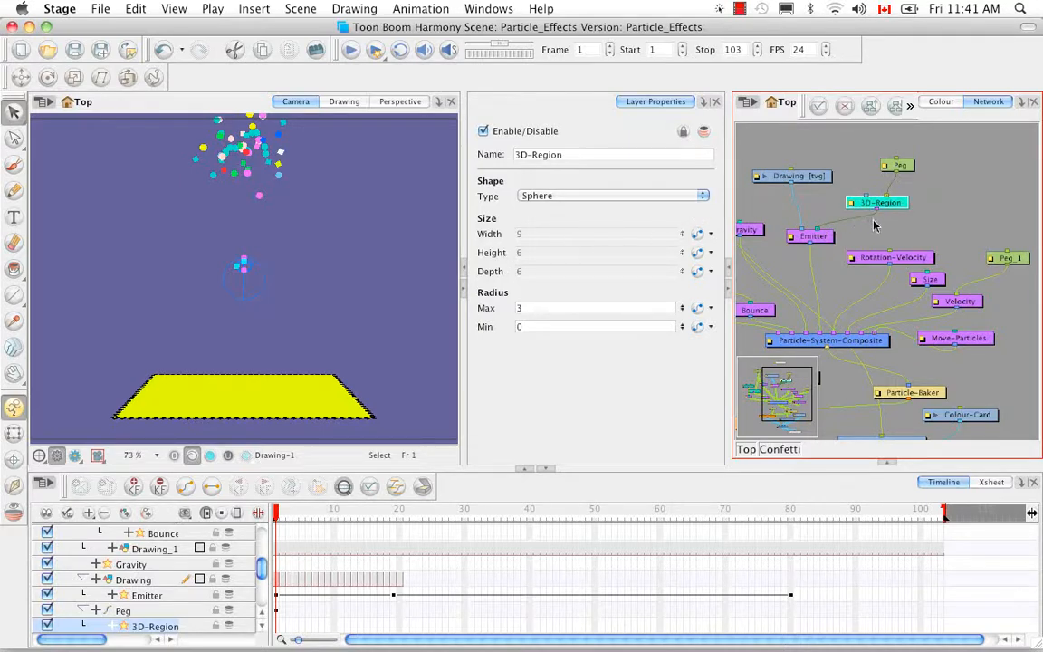
{"action": "left_click", "coordinate": [174, 8]}
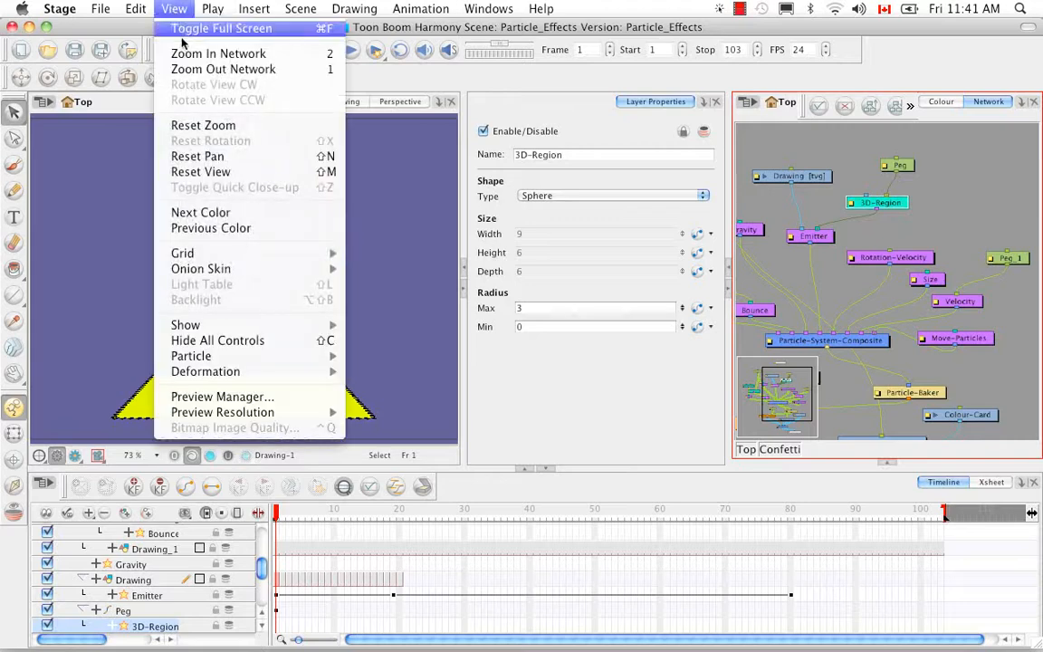
{"action": "mouse_move", "coordinate": [217, 324]}
{"action": "left_click", "coordinate": [411, 375]}
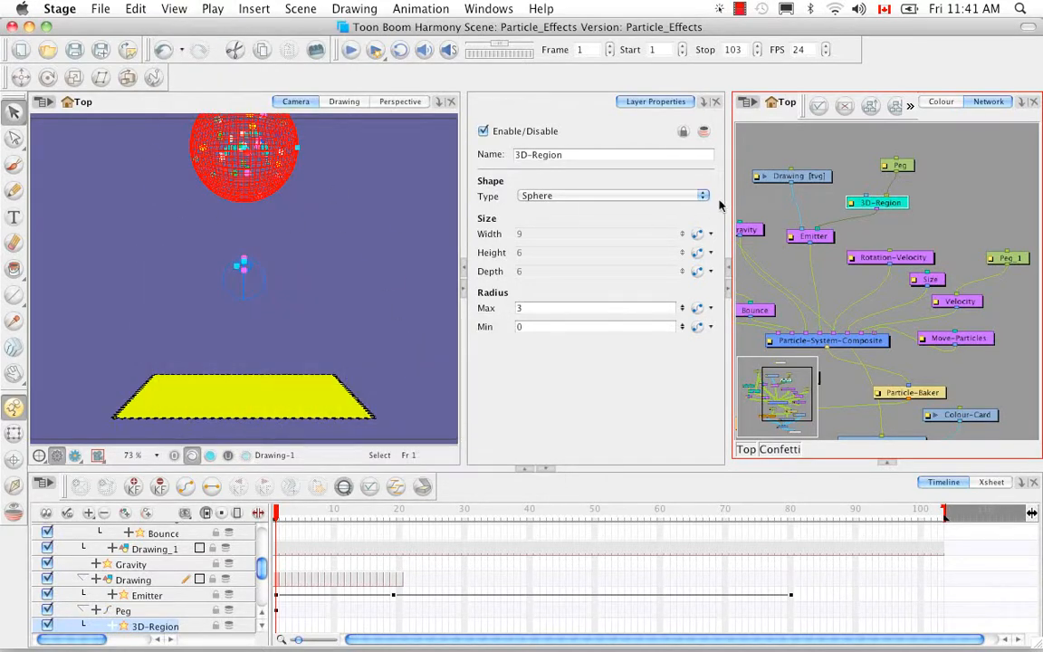
Try the Box and Cone shape types for the 3D-Region and bring the whole cone into the Camera view.
{"action": "left_click", "coordinate": [635, 194]}
{"action": "left_click", "coordinate": [593, 147]}
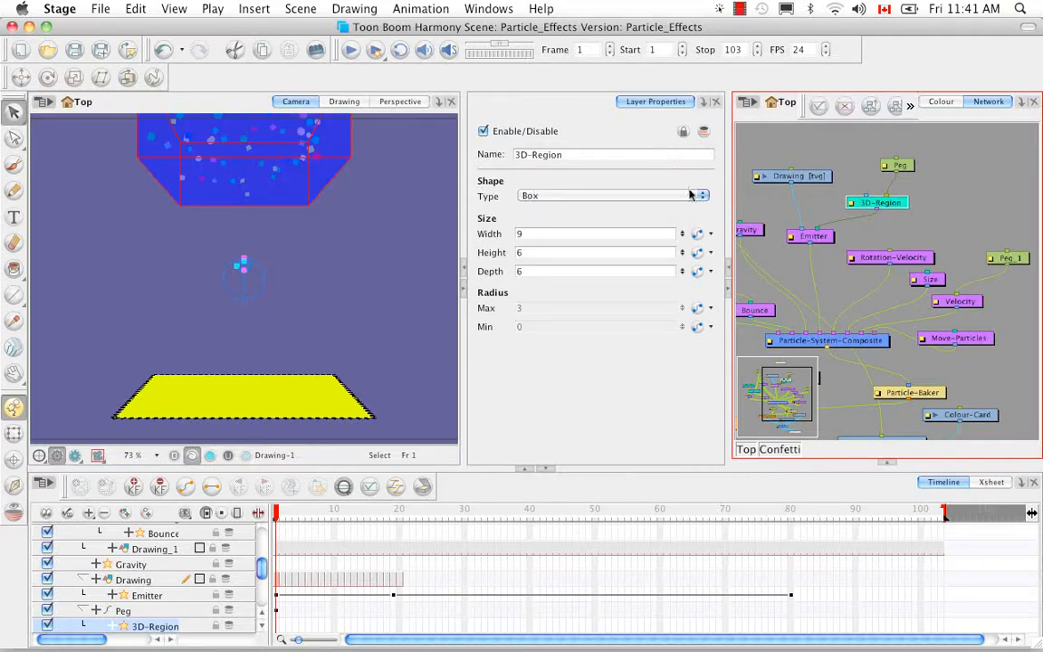
{"action": "left_click", "coordinate": [695, 197]}
{"action": "left_click", "coordinate": [656, 223]}
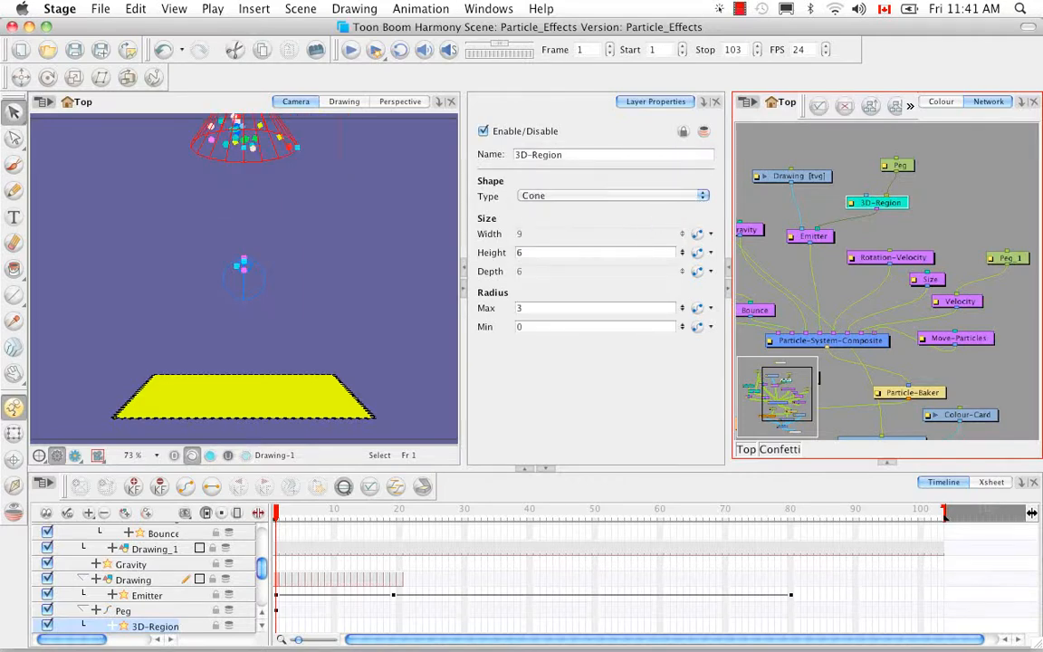
{"action": "left_click", "coordinate": [386, 296]}
{"action": "key", "text": "space"}
{"action": "left_click_drag", "start_coordinate": [379, 304], "coordinate": [372, 341]}
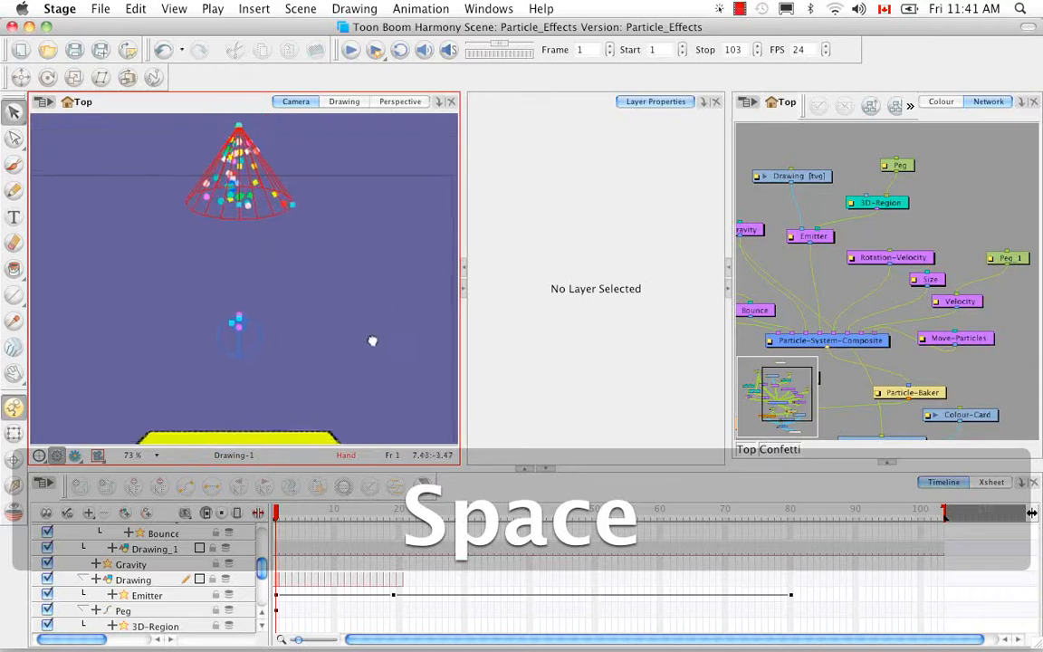
Try the Cylinder and Box shape types for the 3D-Region module, returning to Cone.
{"action": "left_click", "coordinate": [899, 207]}
{"action": "left_click", "coordinate": [702, 195]}
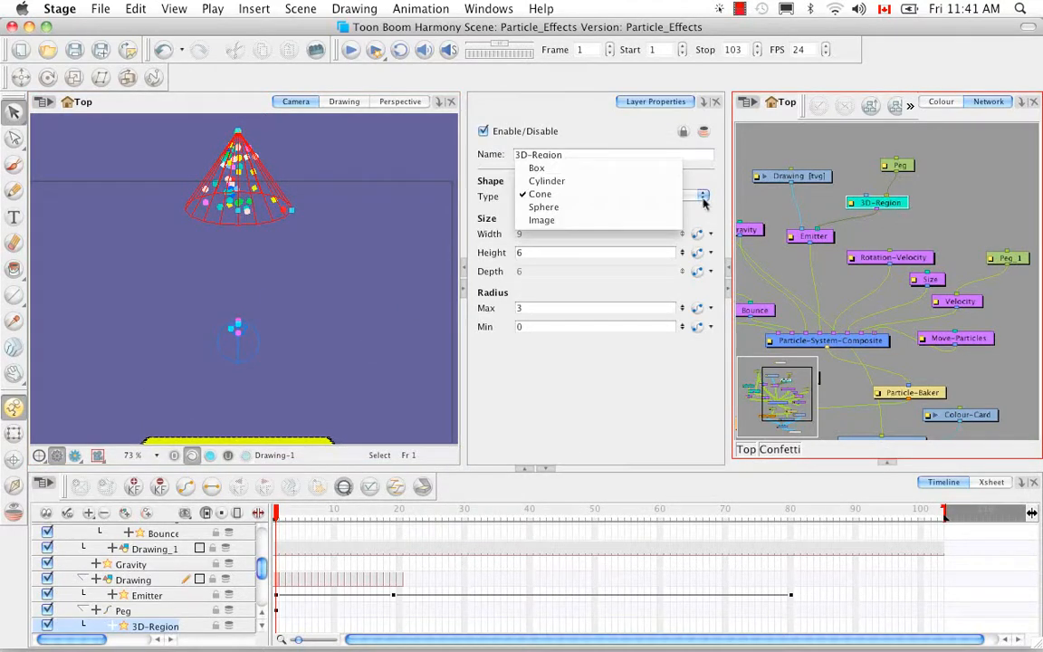
{"action": "left_click", "coordinate": [658, 181]}
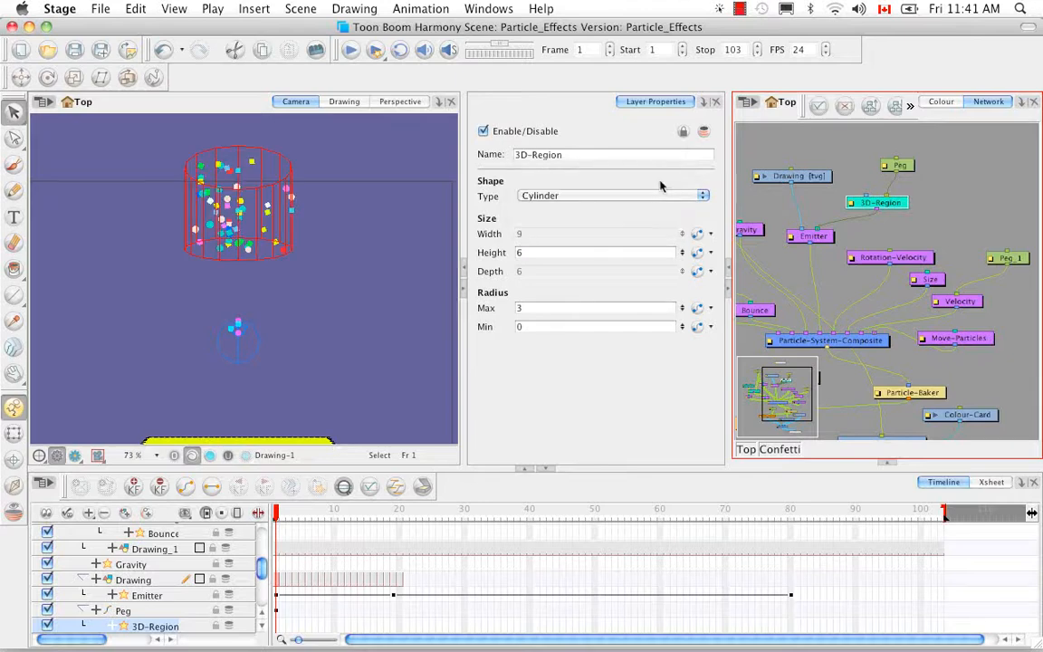
{"action": "left_click", "coordinate": [701, 195]}
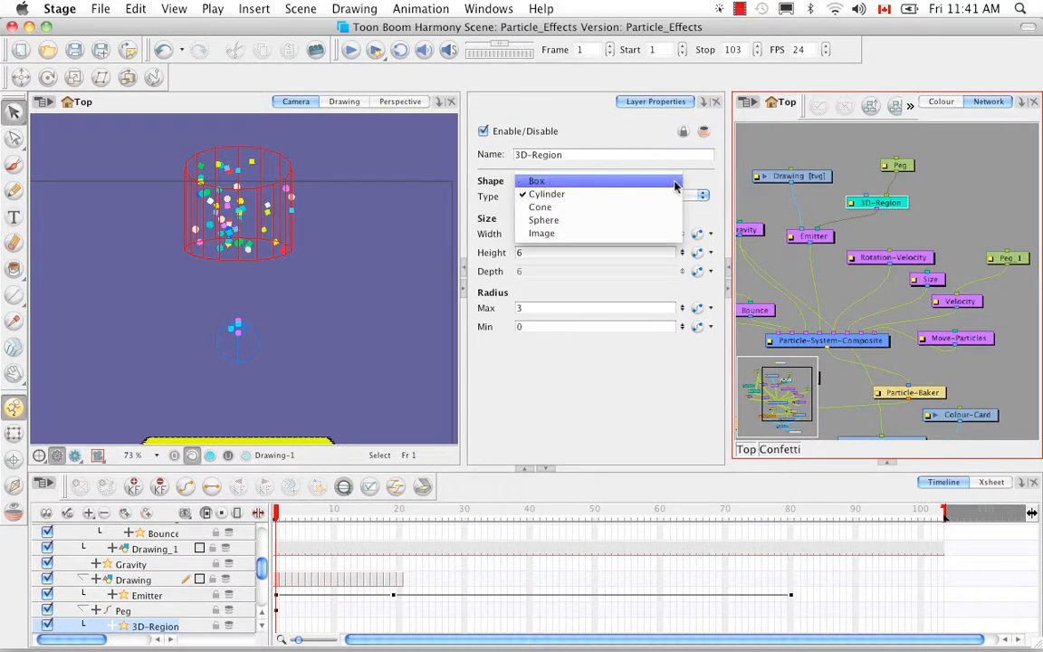
{"action": "left_click", "coordinate": [677, 179]}
{"action": "left_click", "coordinate": [702, 197]}
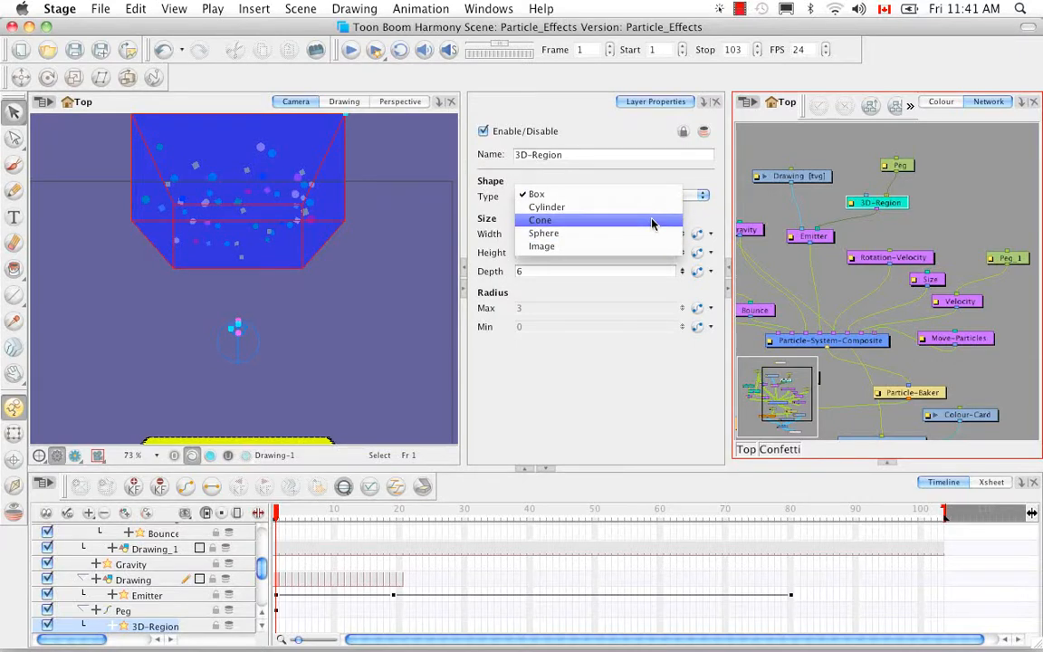
{"action": "left_click", "coordinate": [652, 221]}
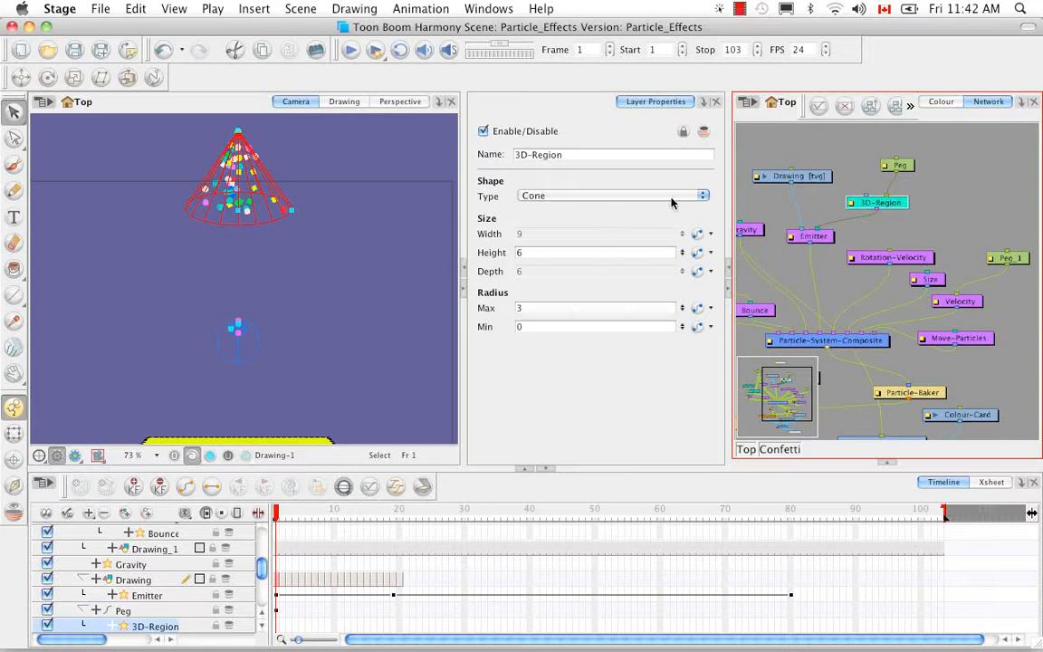
Try the Box shape again for the 3D-Region and set its type back to Sphere.
{"action": "left_click", "coordinate": [629, 195]}
{"action": "left_click", "coordinate": [648, 169]}
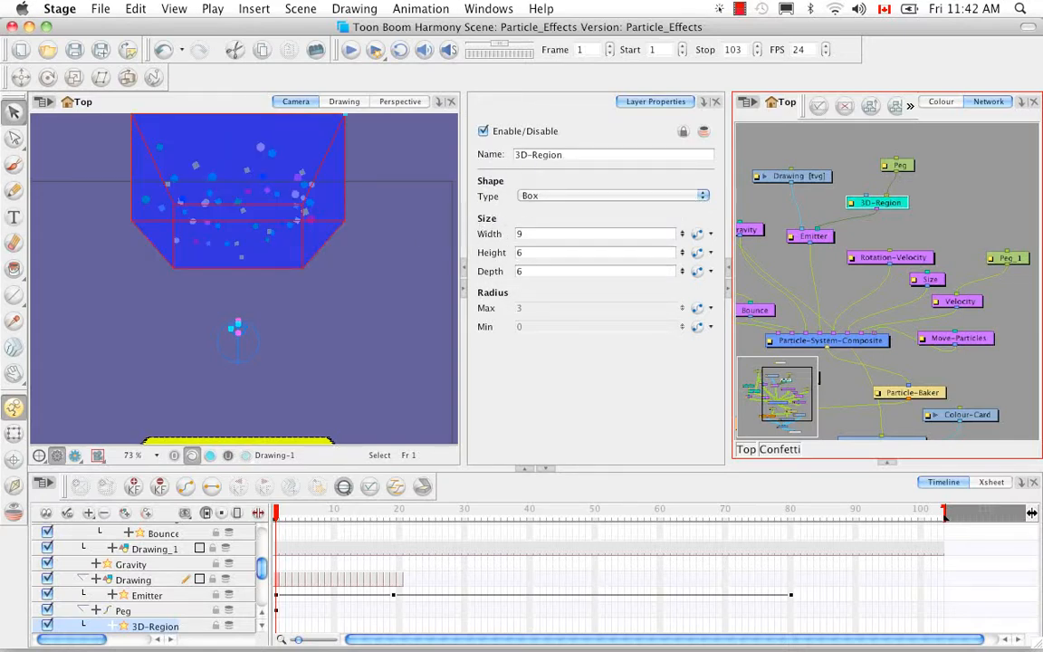
{"action": "left_click", "coordinate": [699, 196]}
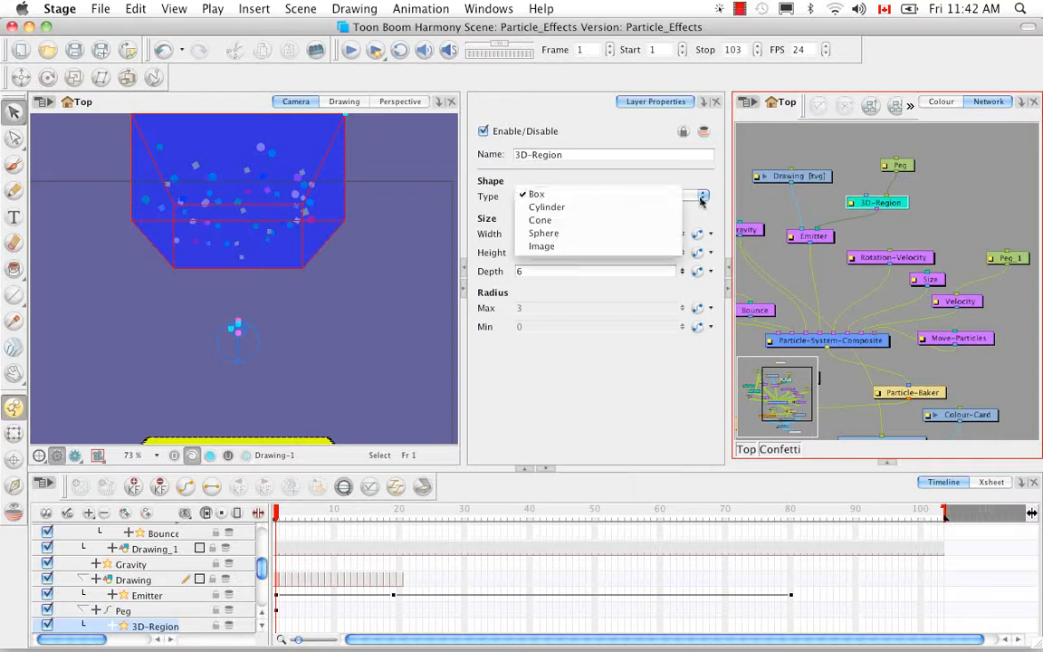
{"action": "left_click", "coordinate": [657, 234]}
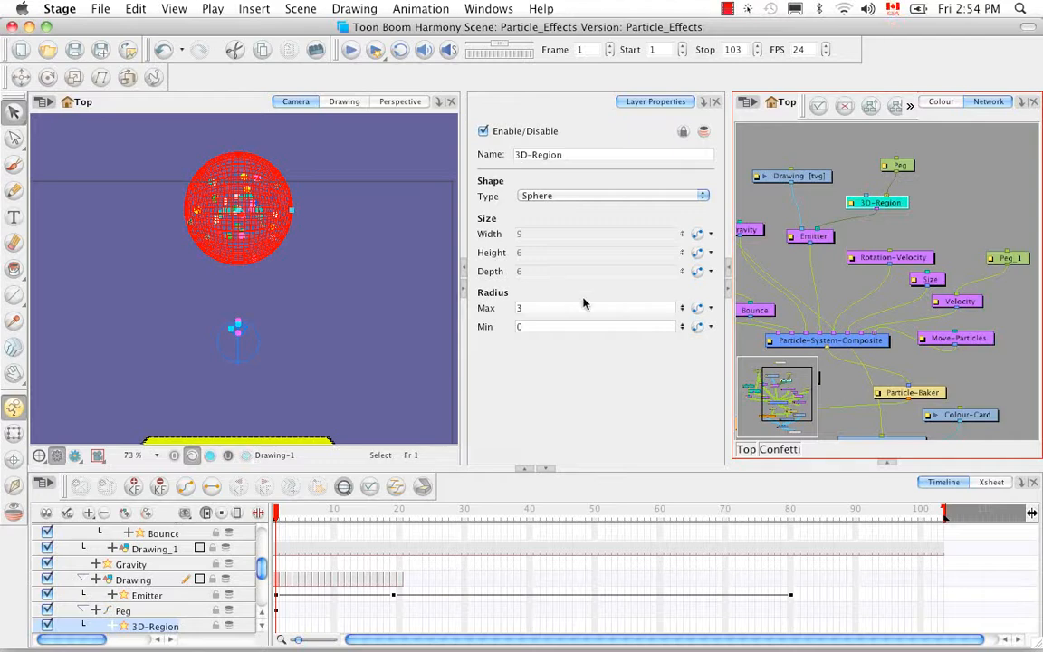
Disable the Peg module connected to the 3D-Region.
{"action": "left_click", "coordinate": [876, 186]}
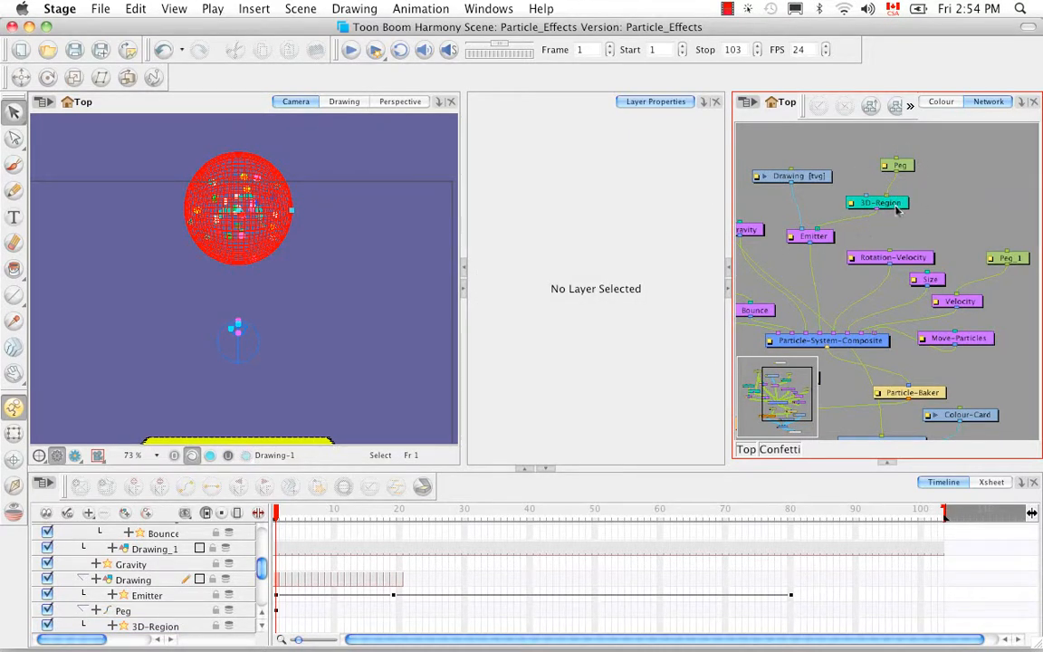
{"action": "left_click", "coordinate": [897, 208]}
{"action": "left_click", "coordinate": [906, 166]}
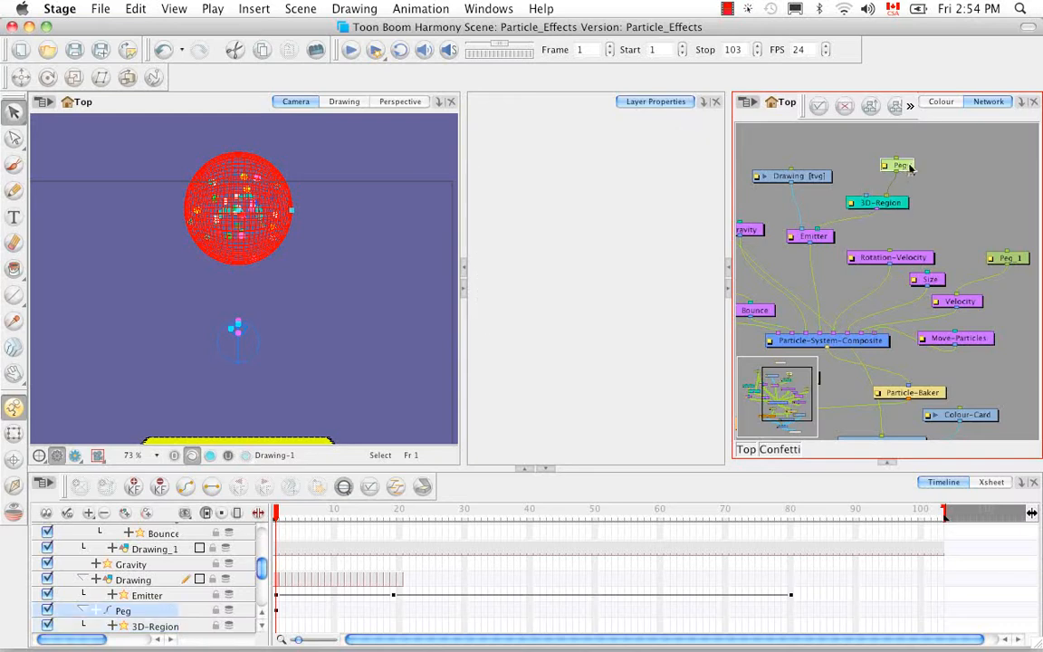
{"action": "key", "text": "d"}
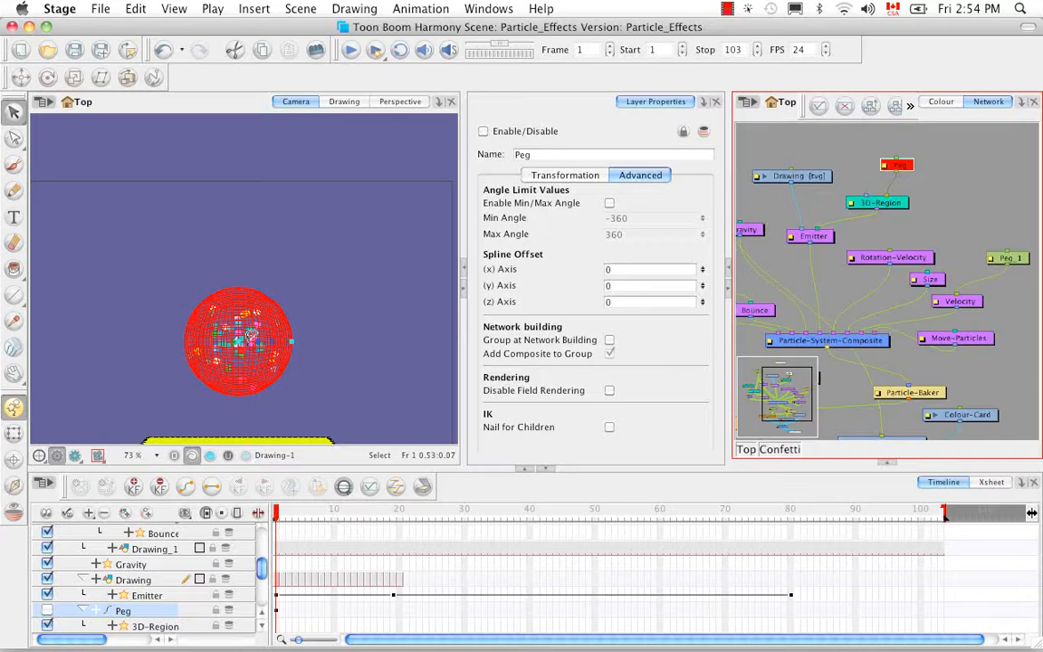
Examine the spherical particle region and the yellow floor in the Perspective view at 50% zoom.
{"action": "left_click", "coordinate": [400, 102]}
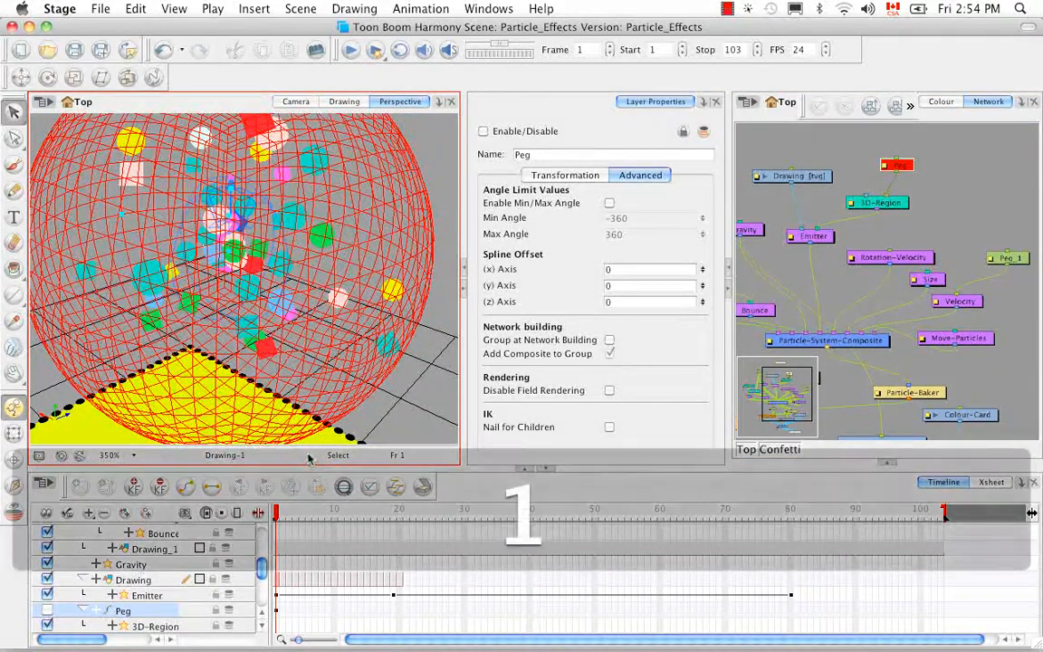
{"action": "key", "text": "1"}
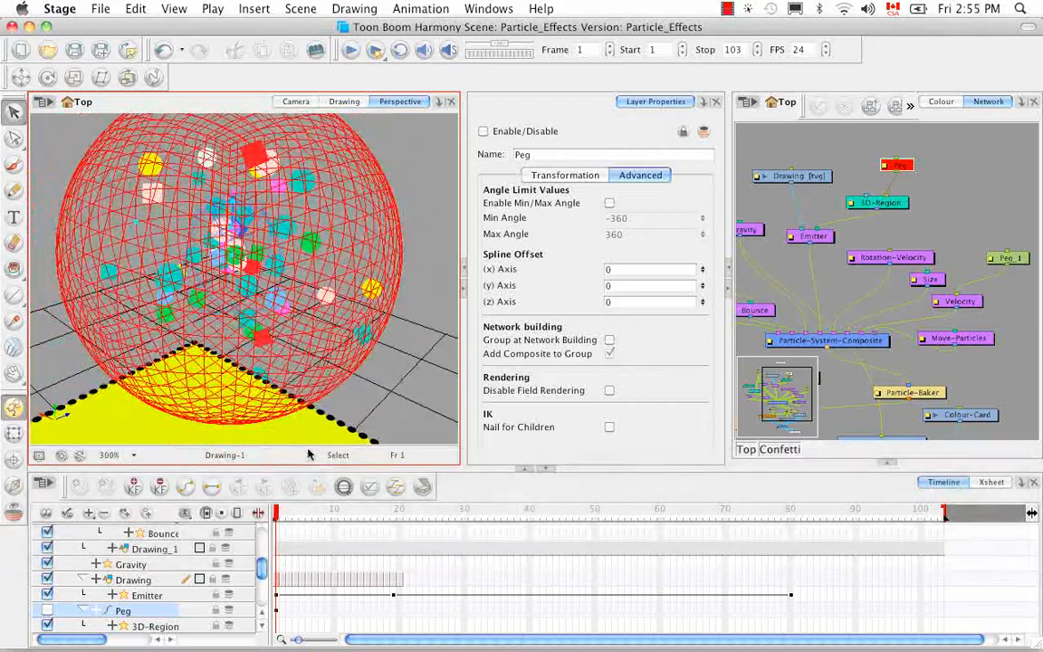
{"action": "key", "text": "1"}
{"action": "key", "text": "1"}
{"action": "key", "text": "1"}
{"action": "key", "text": "1"}
{"action": "key", "text": "1"}
{"action": "key", "text": "1"}
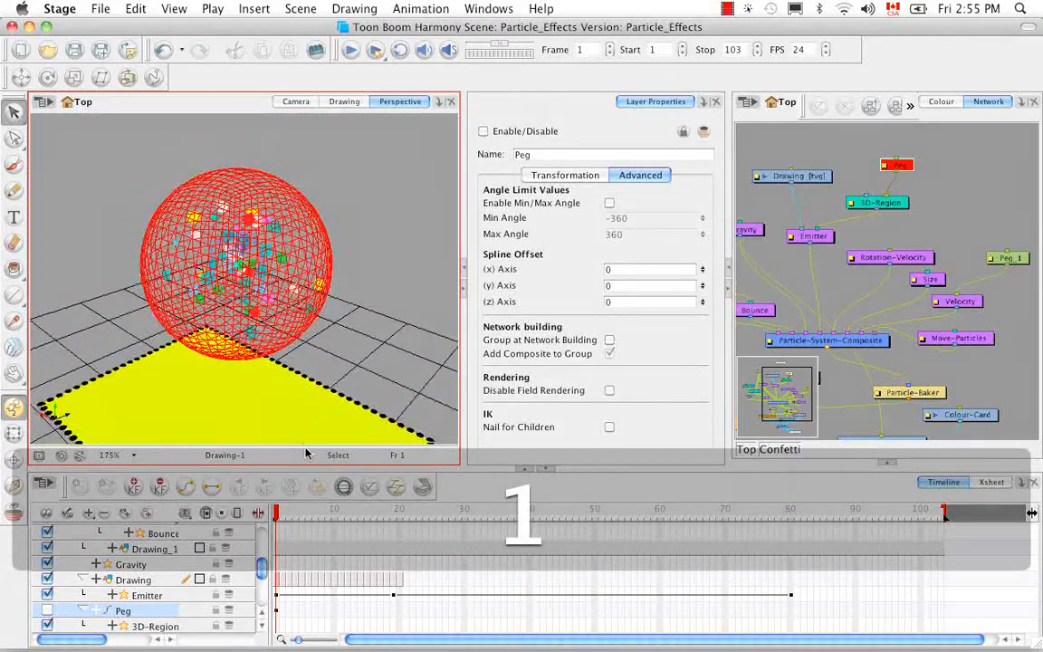
{"action": "key", "text": "1"}
{"action": "key", "text": "1"}
{"action": "key", "text": "1"}
{"action": "key", "text": "1"}
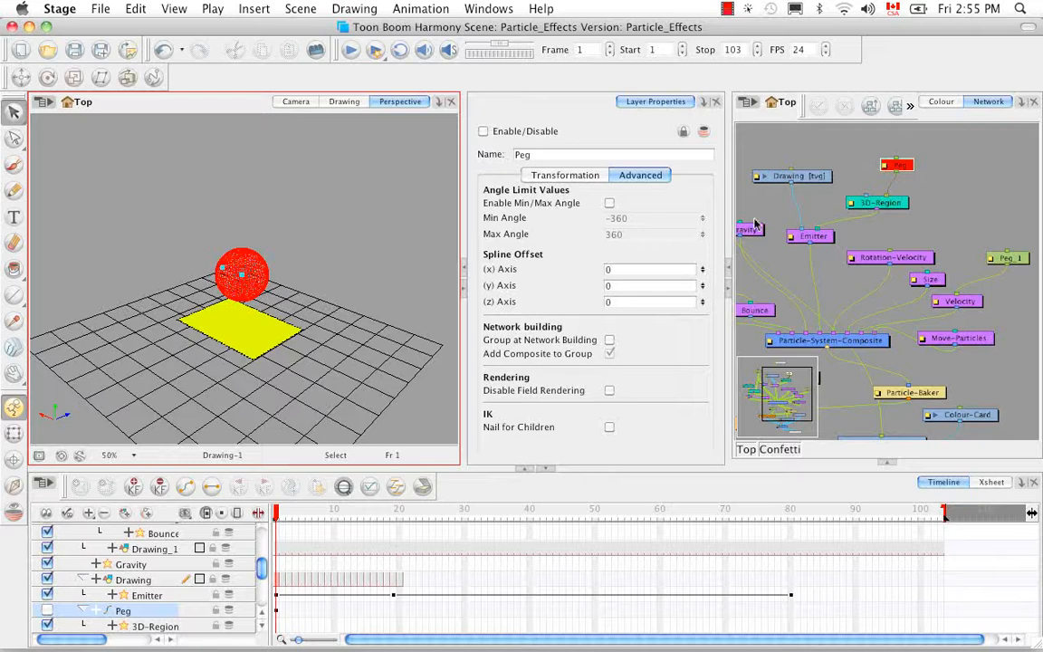
Show the Transformation settings of the Peg connected to the 3D-Region and re-enable that module.
{"action": "left_click", "coordinate": [571, 178]}
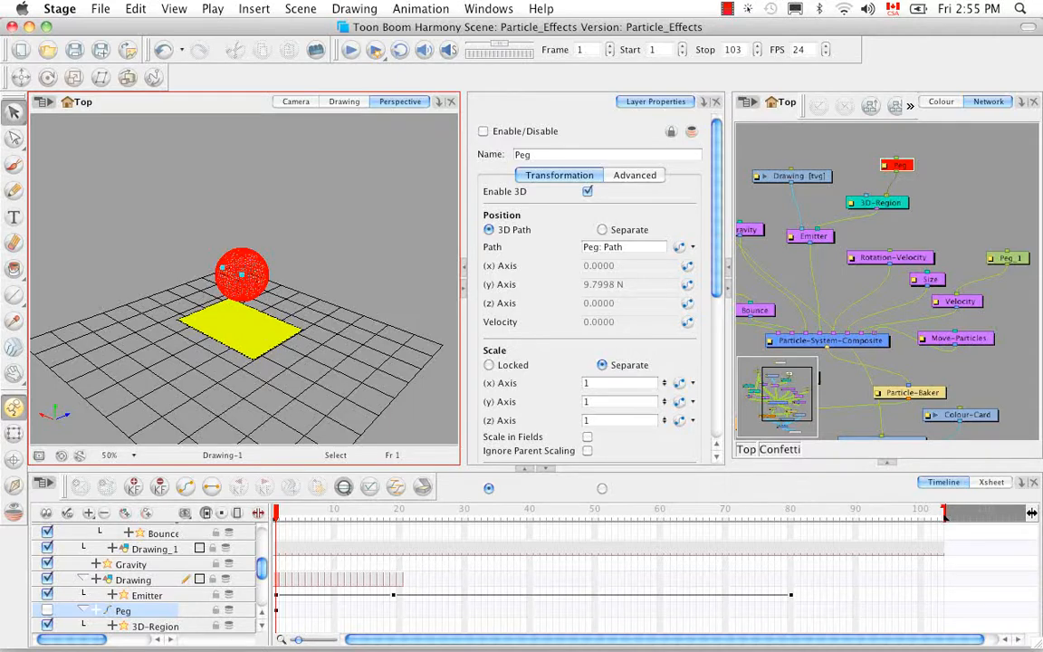
{"action": "left_click", "coordinate": [894, 167]}
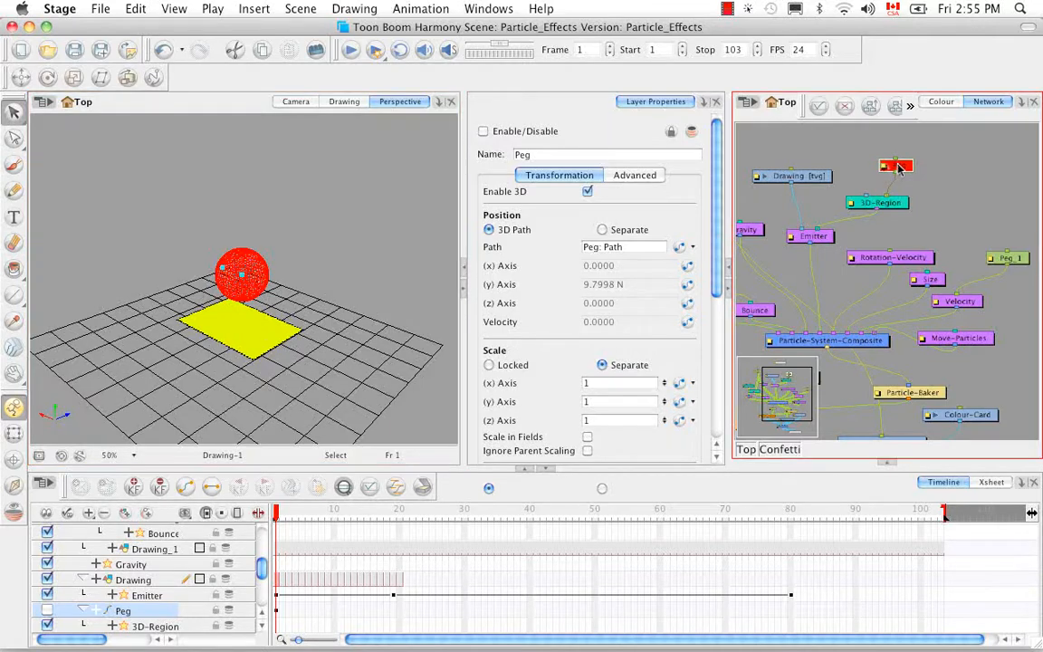
{"action": "key", "text": "a"}
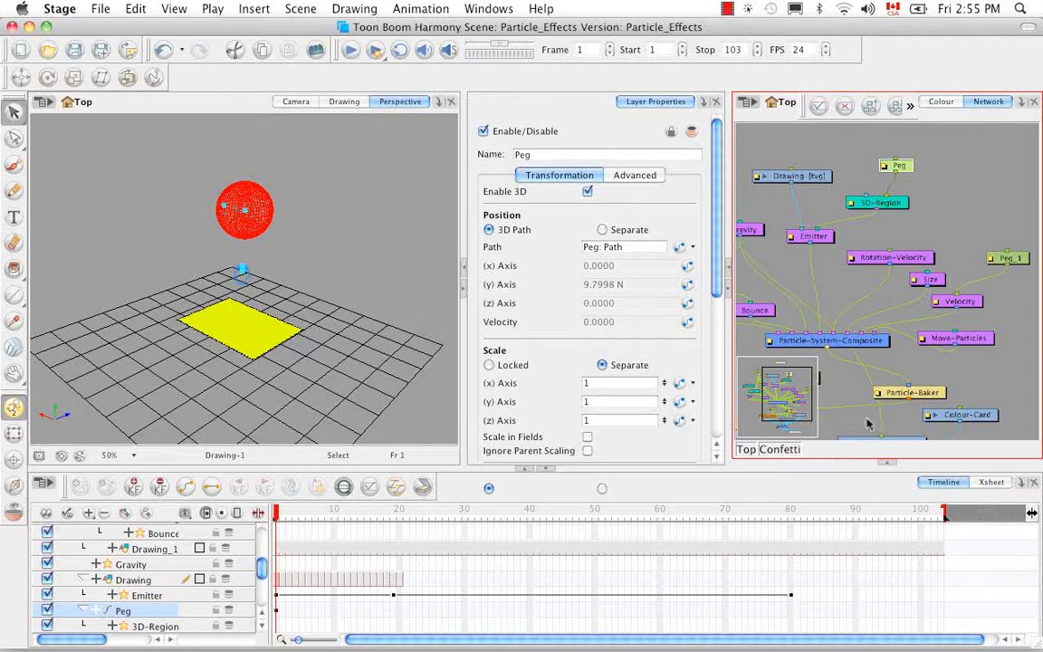
Enable Apply Gravity between Particles (Relative Gravity) in the Gravity module's layer properties.
{"action": "left_click", "coordinate": [777, 384]}
{"action": "key", "text": "space"}
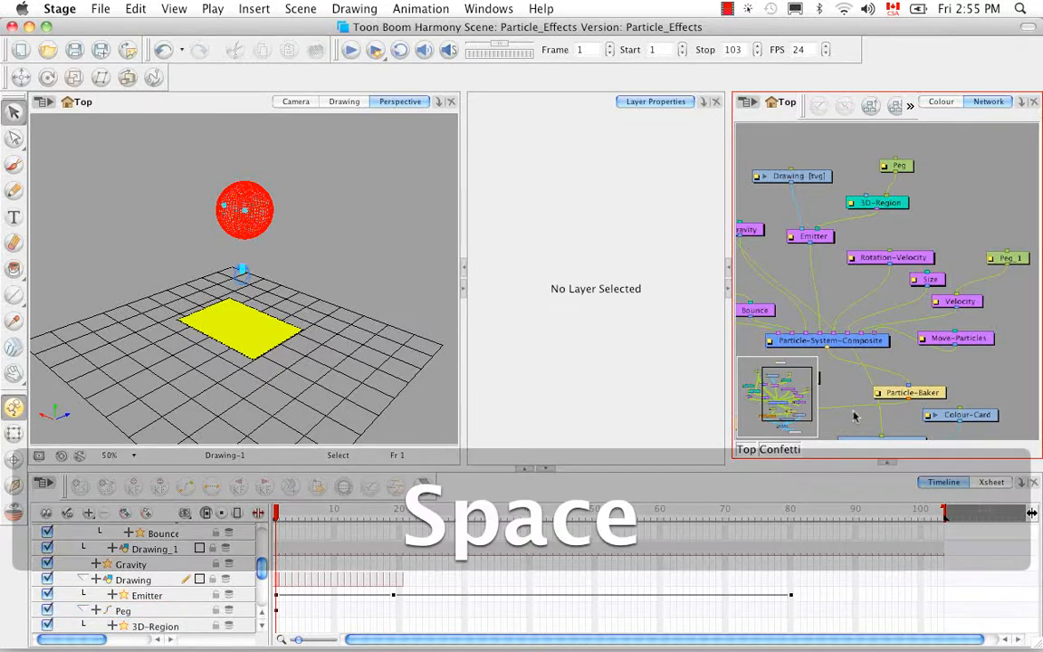
{"action": "left_click_drag", "start_coordinate": [856, 416], "coordinate": [973, 391]}
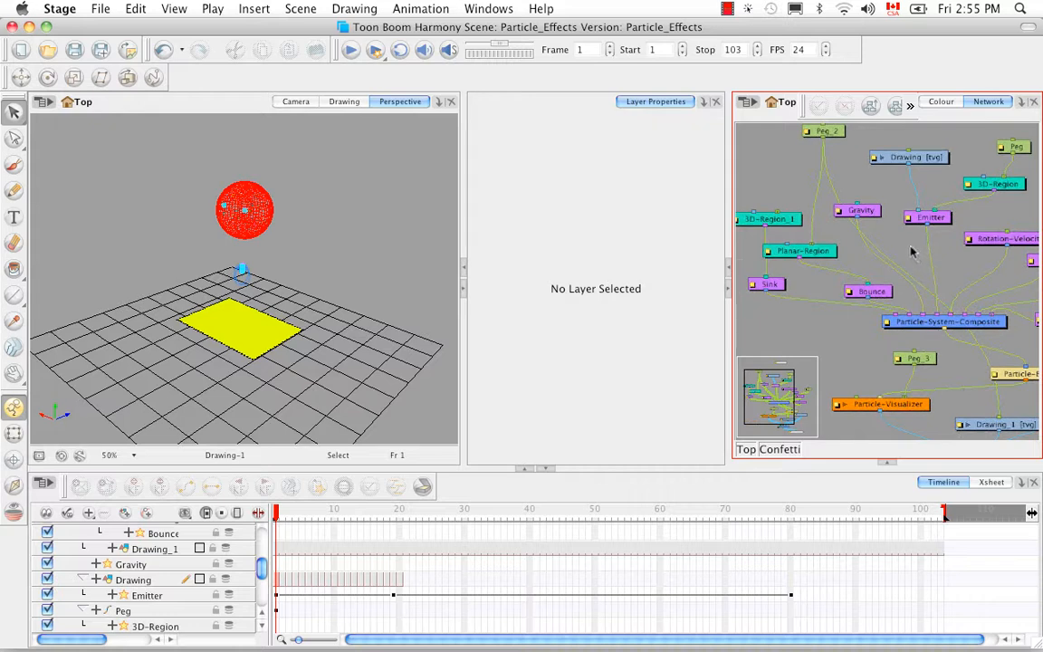
{"action": "left_click", "coordinate": [857, 210]}
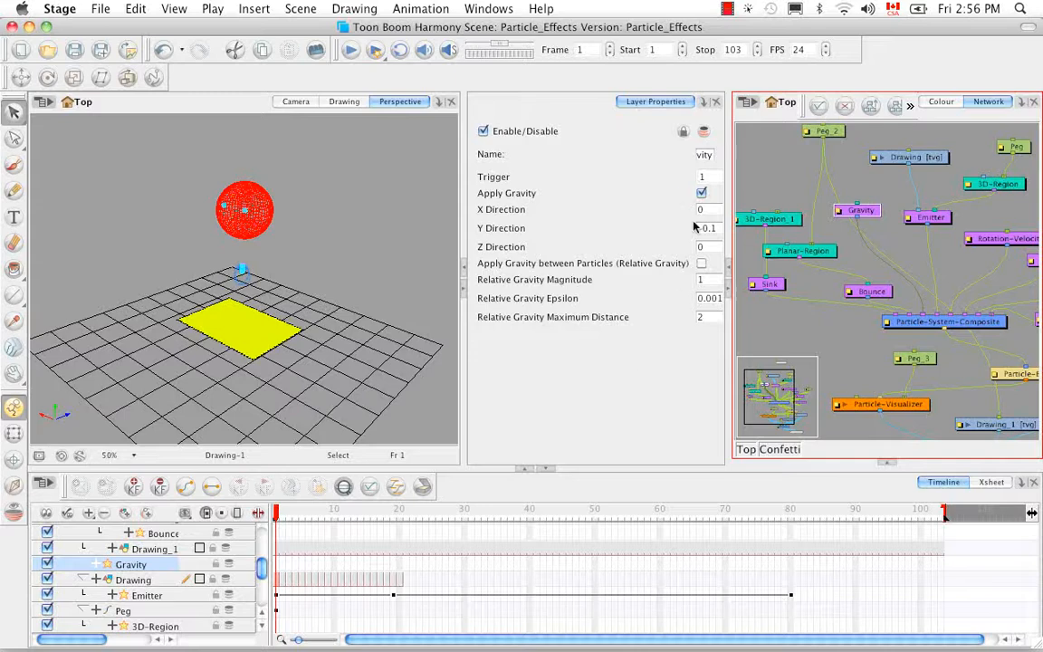
{"action": "double_click", "coordinate": [834, 212]}
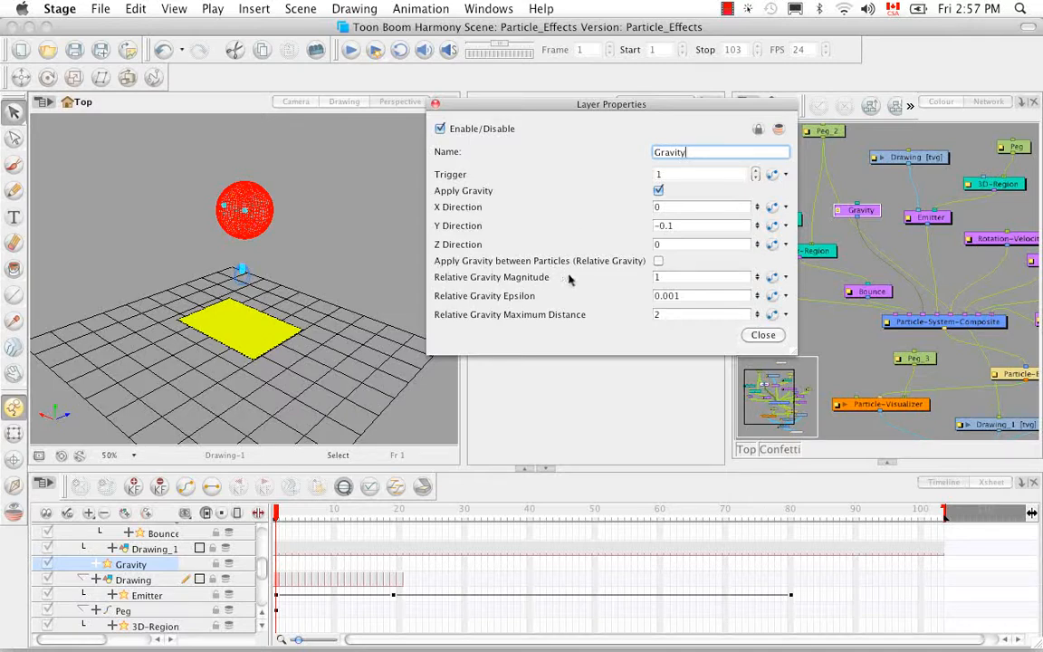
{"action": "left_click", "coordinate": [658, 261]}
{"action": "left_click", "coordinate": [759, 335]}
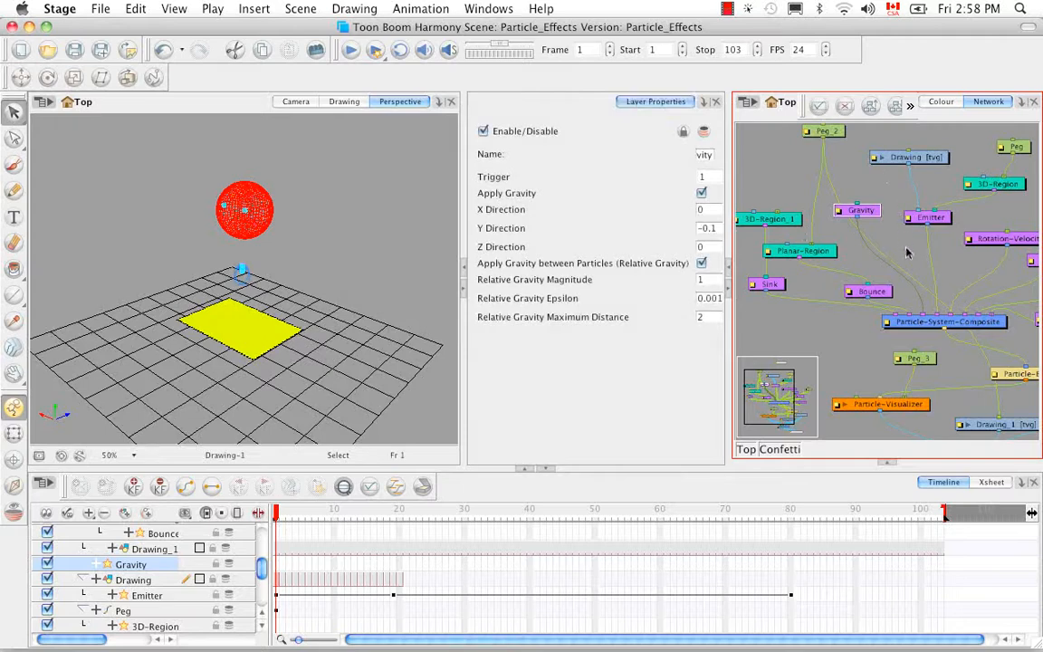
Check the Bounce module's settings, then disable Peg_2 to test its effect on the yellow floor and re-enable it.
{"action": "left_click", "coordinate": [866, 292]}
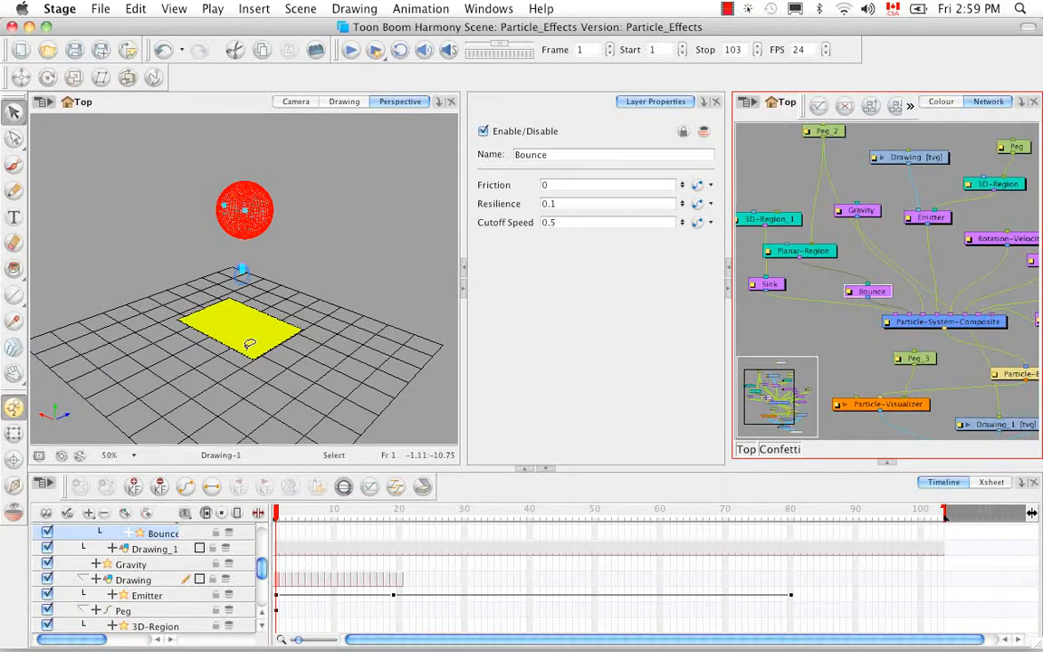
{"action": "left_click", "coordinate": [827, 132]}
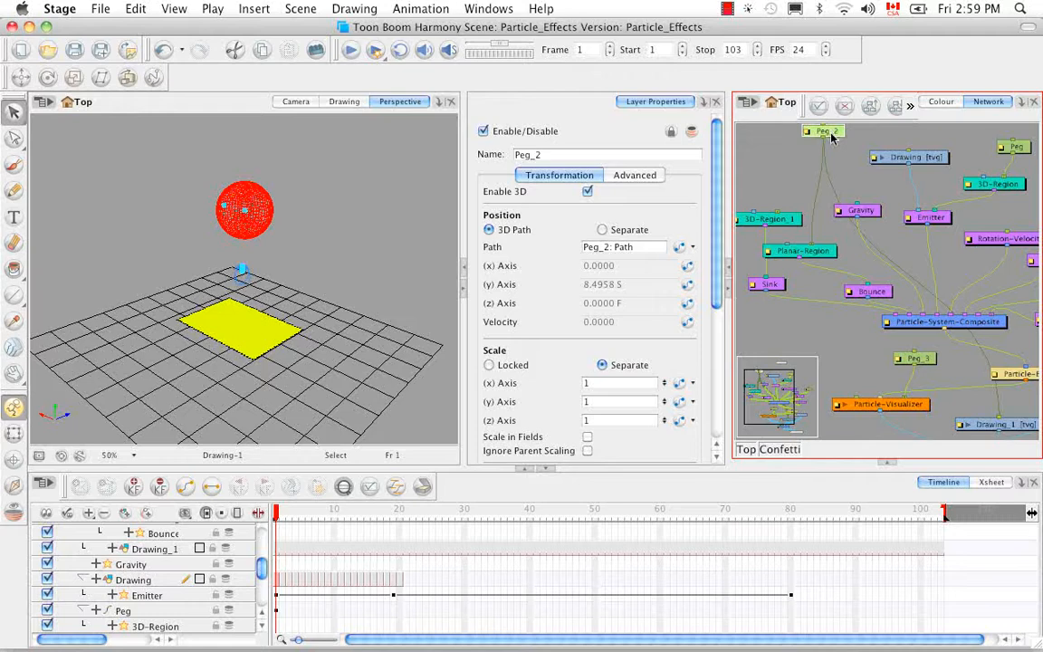
{"action": "key", "text": "d"}
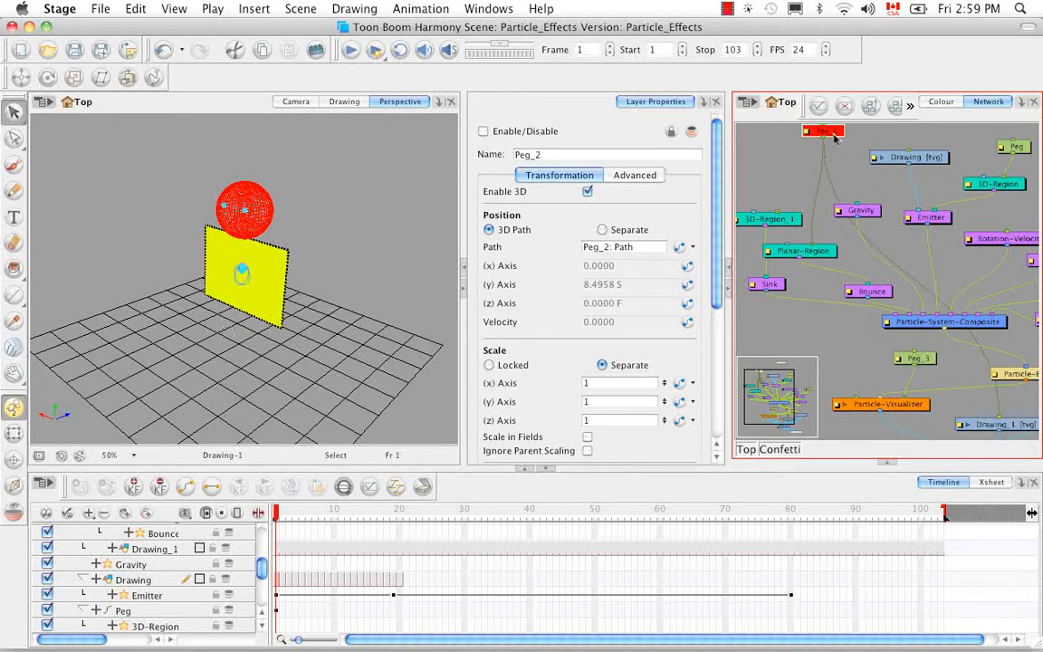
{"action": "key", "text": "a"}
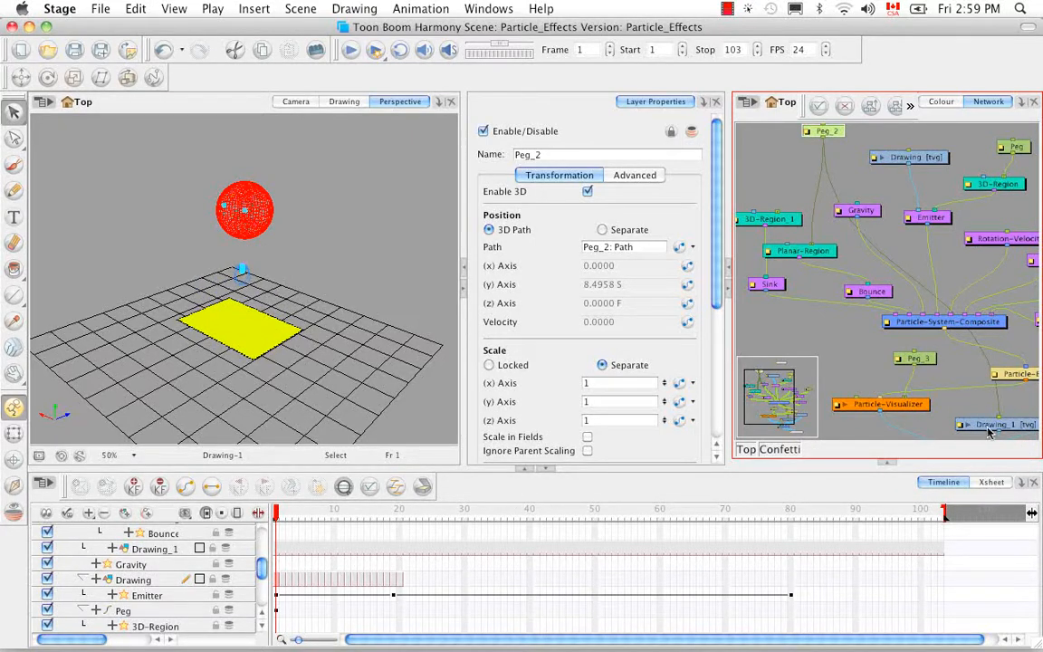
Trace the network connections from Peg_2 and the particle modules through Particle-System-Composite down to Drawing_1 and the Composite.
{"action": "key", "text": "space"}
{"action": "left_click_drag", "start_coordinate": [977, 398], "coordinate": [922, 290]}
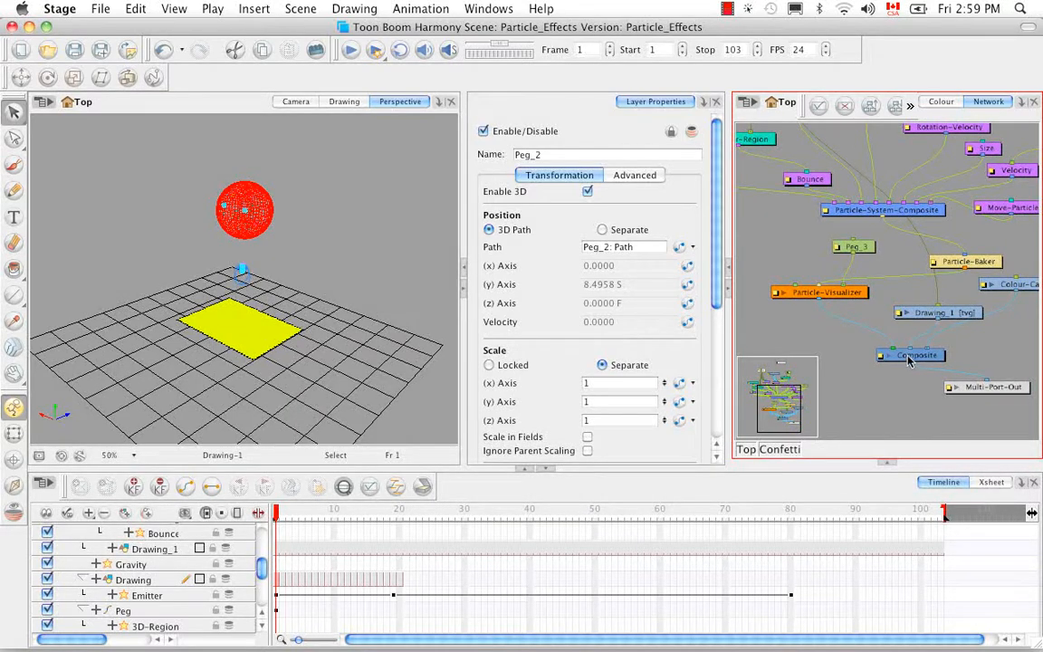
{"action": "key", "text": "space"}
{"action": "left_click_drag", "start_coordinate": [872, 200], "coordinate": [923, 333]}
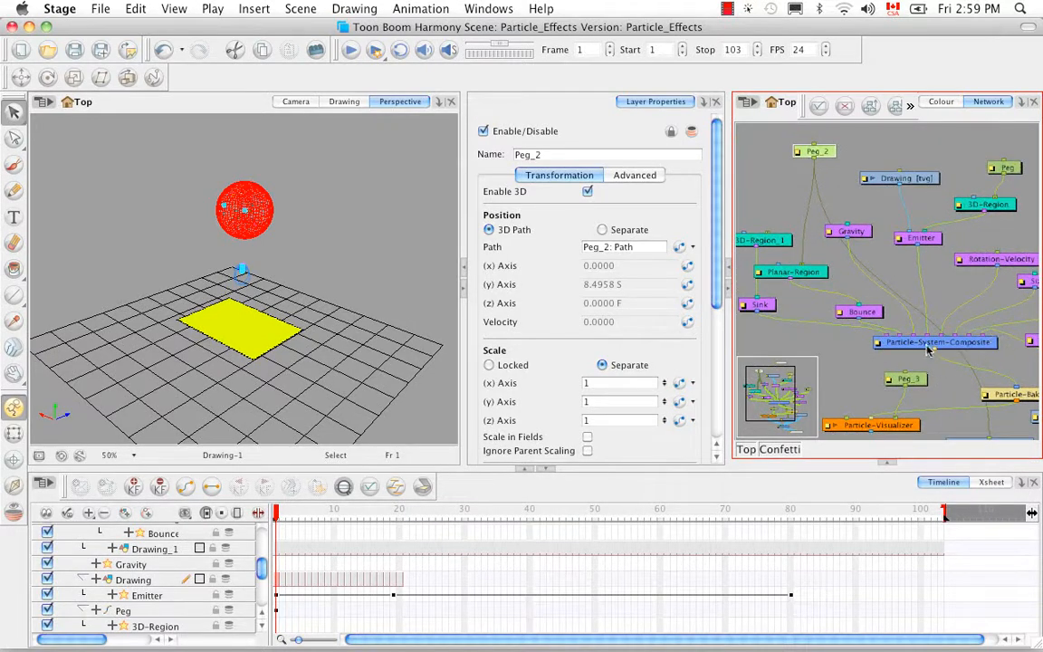
{"action": "key", "text": "space"}
{"action": "left_click_drag", "start_coordinate": [939, 366], "coordinate": [933, 307]}
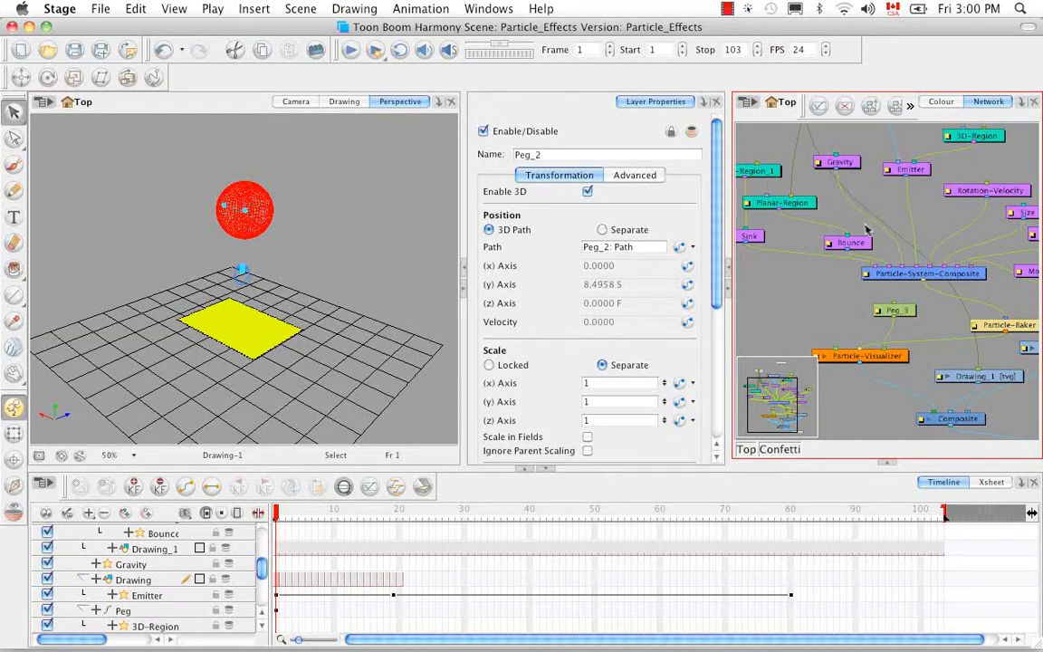
{"action": "left_click_drag", "start_coordinate": [819, 248], "coordinate": [853, 332]}
Examine the settings of the Bounce, Planar-Region, Sink and 3D-Region_1 modules.
{"action": "left_click", "coordinate": [896, 328]}
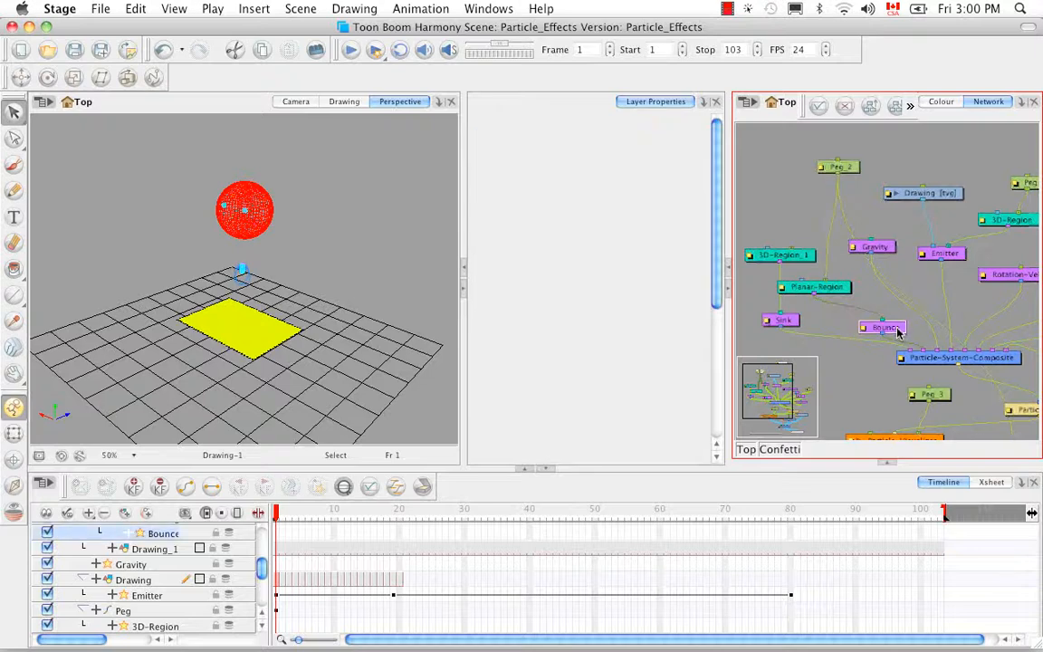
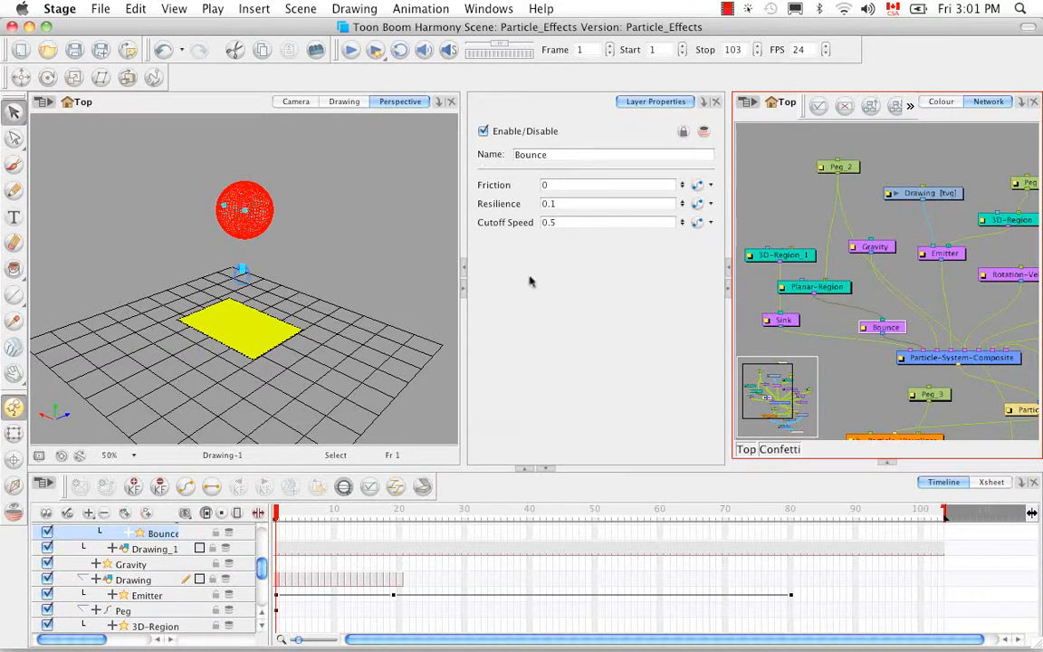
{"action": "left_click", "coordinate": [827, 288]}
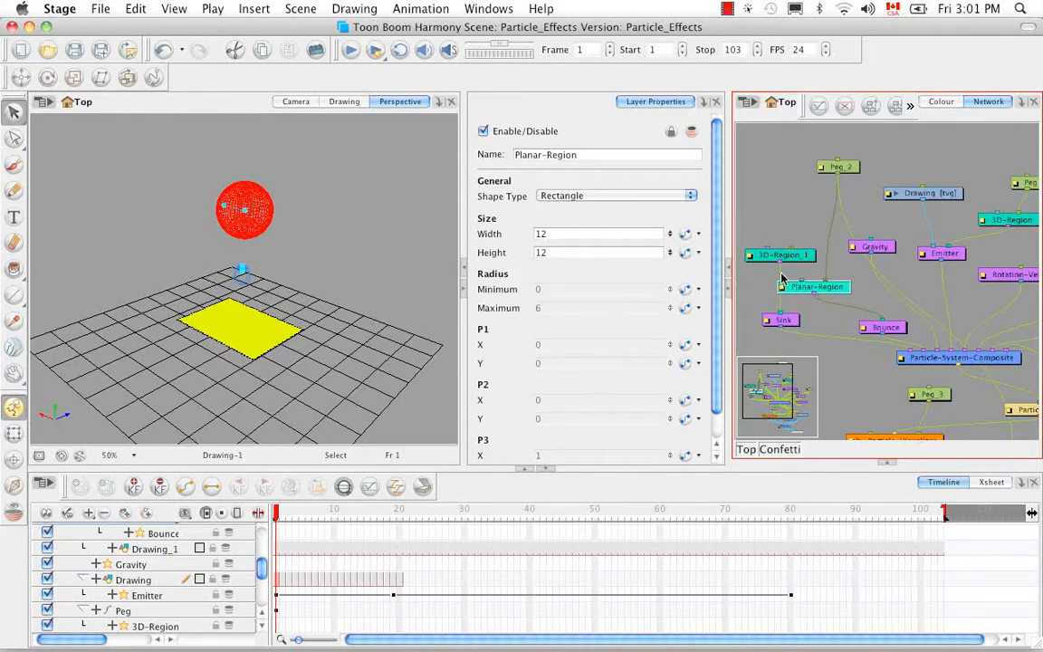
{"action": "left_click", "coordinate": [789, 324]}
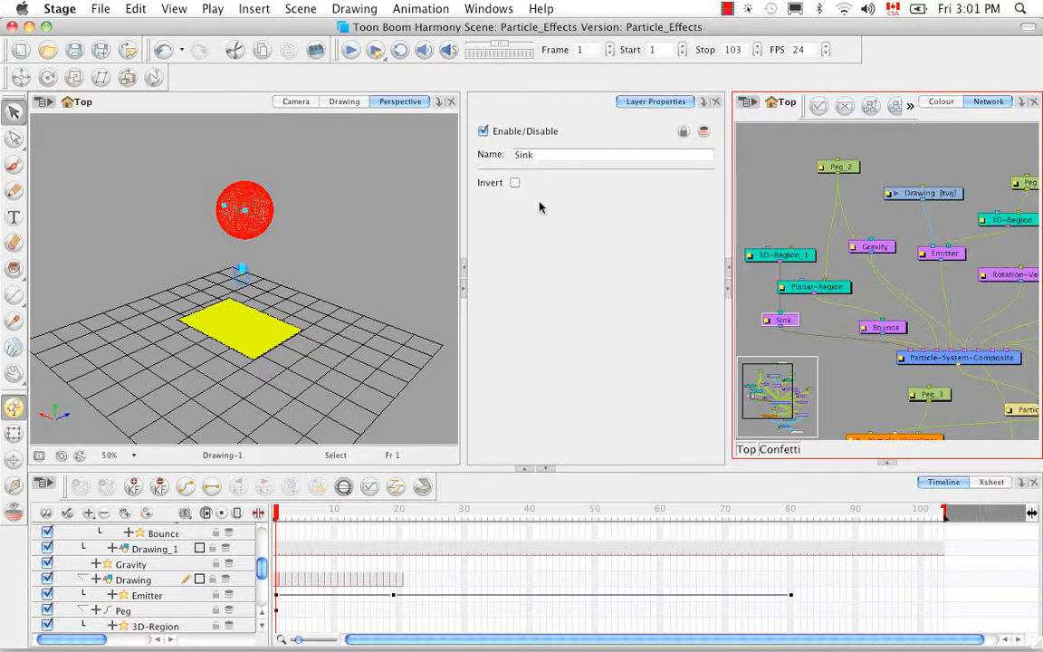
{"action": "left_click", "coordinate": [791, 257]}
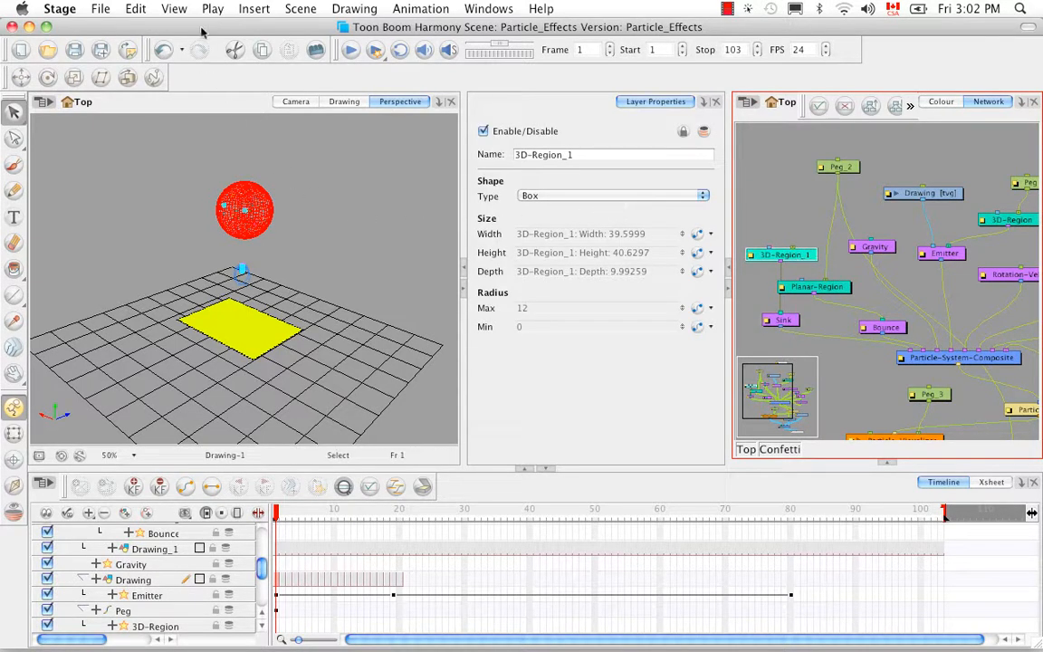
Display the box-shaped volume of 3D-Region_1 in the Perspective view.
{"action": "left_click", "coordinate": [170, 11]}
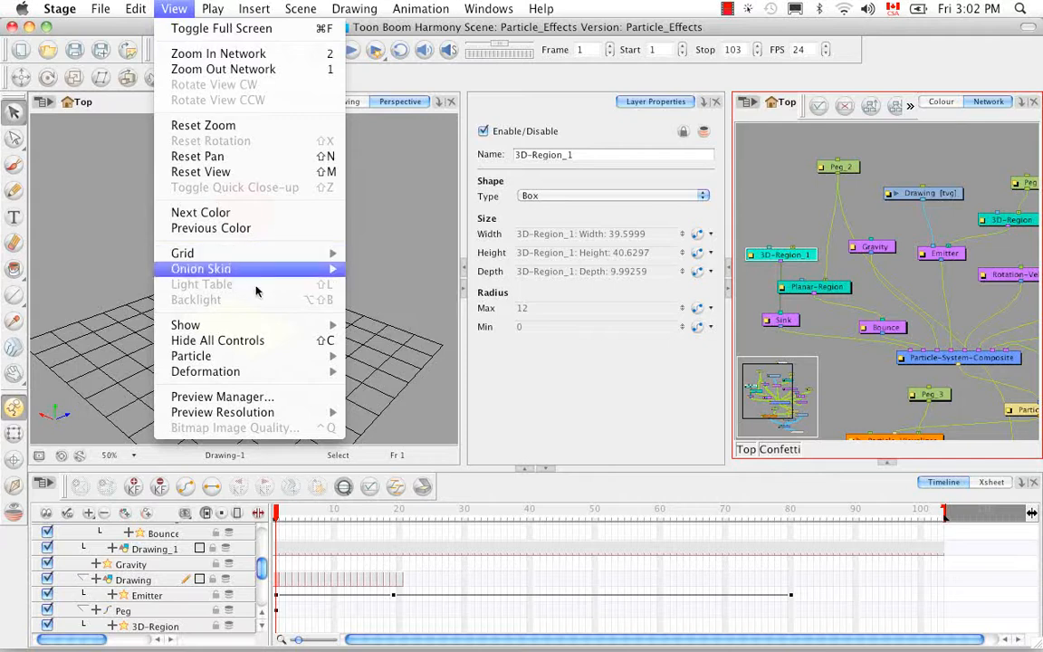
{"action": "mouse_move", "coordinate": [272, 325]}
{"action": "left_click", "coordinate": [389, 371]}
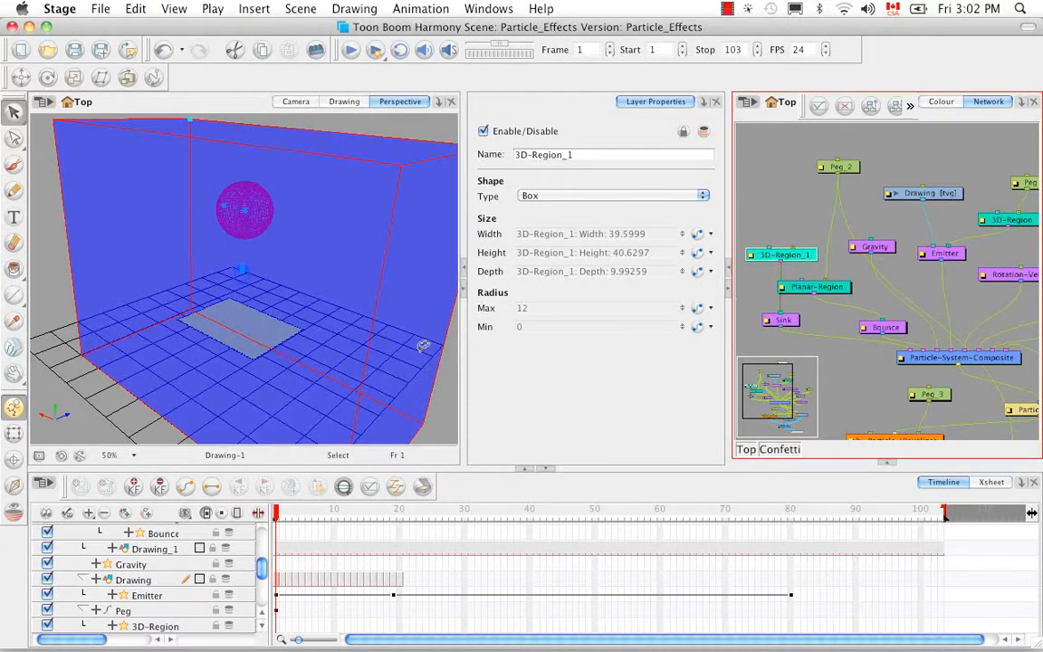
Select the Sink module and hide all controls in the Perspective view.
{"action": "left_click", "coordinate": [793, 323]}
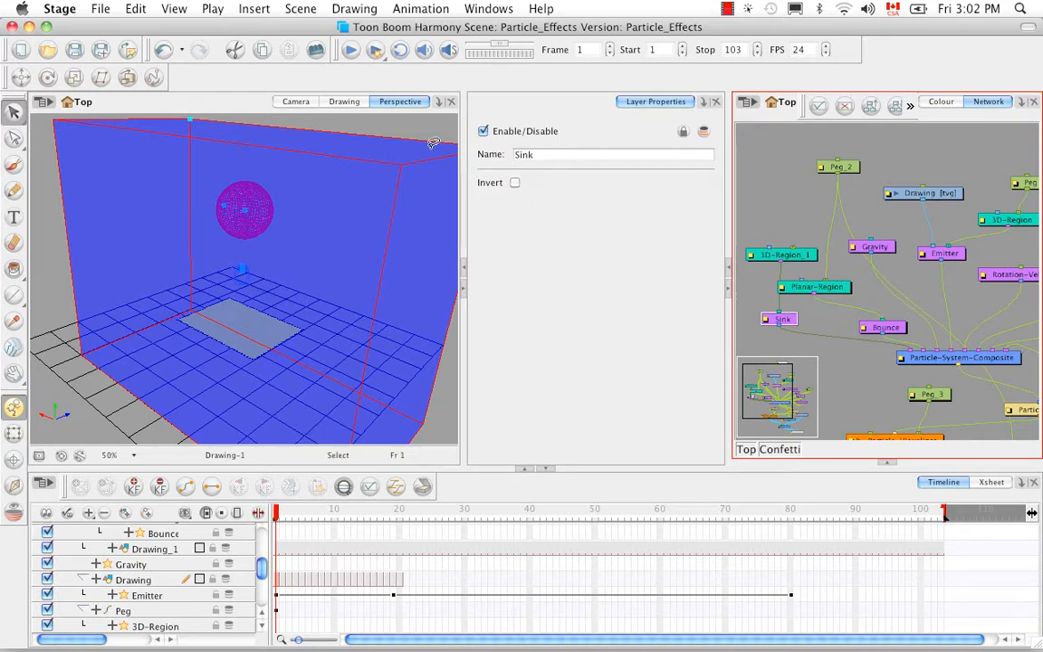
{"action": "left_click", "coordinate": [171, 9]}
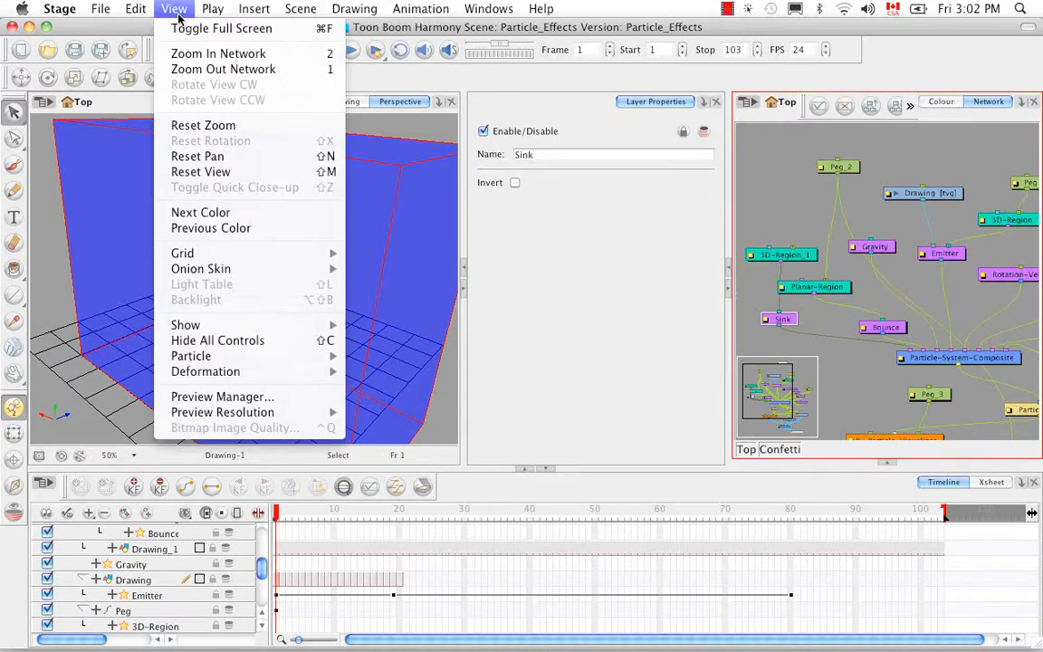
{"action": "left_click", "coordinate": [217, 340]}
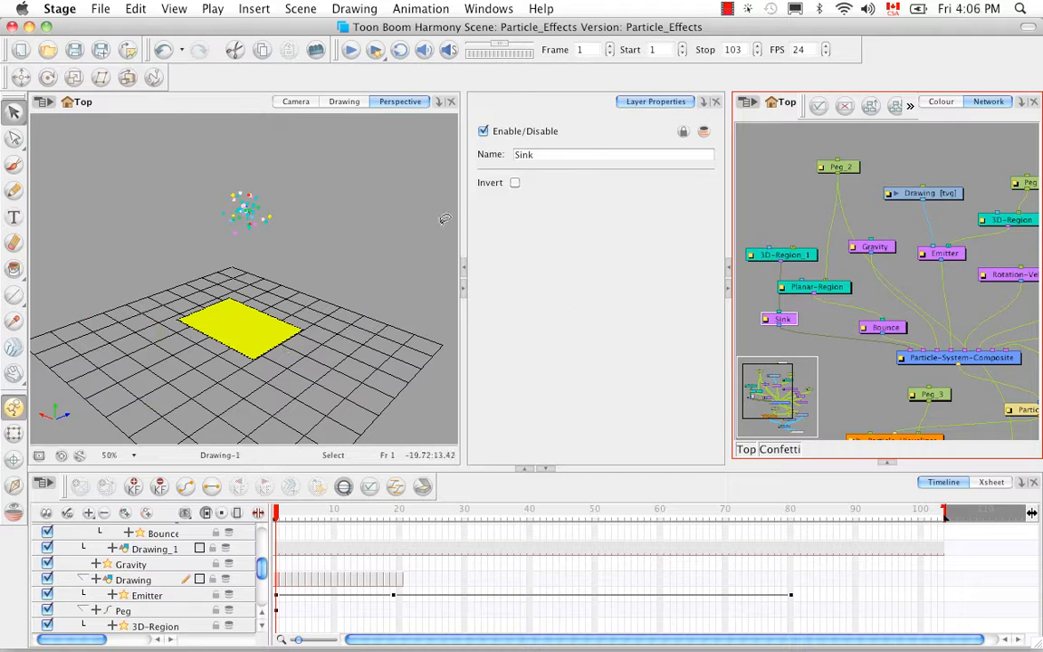
Switch to the Camera view, reset it and play the confetti animation.
{"action": "left_click", "coordinate": [297, 102]}
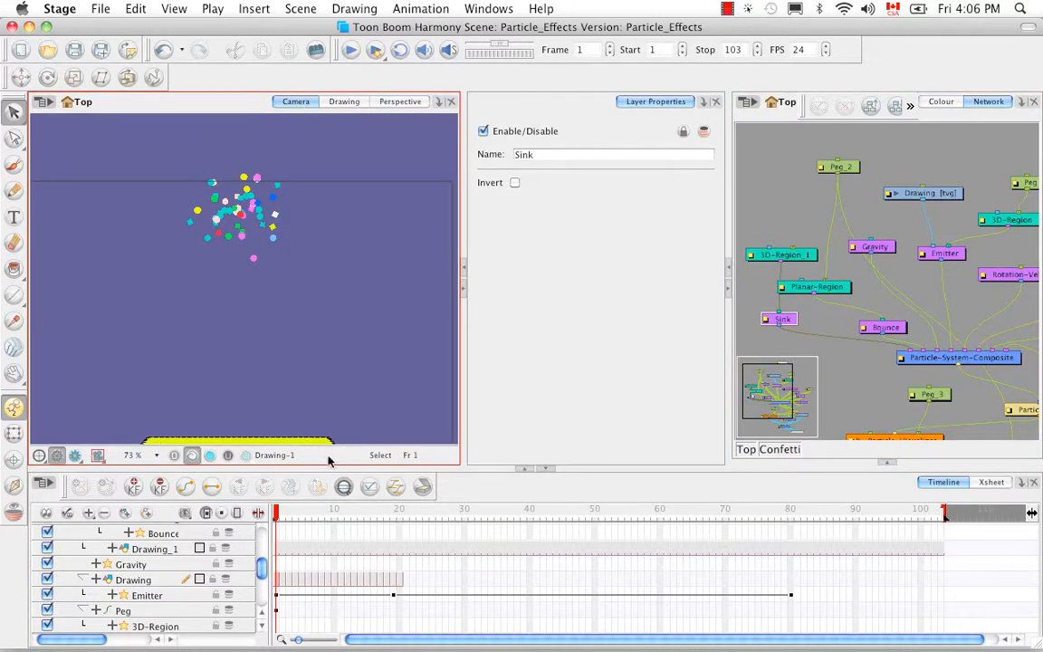
{"action": "key", "text": "shift+m"}
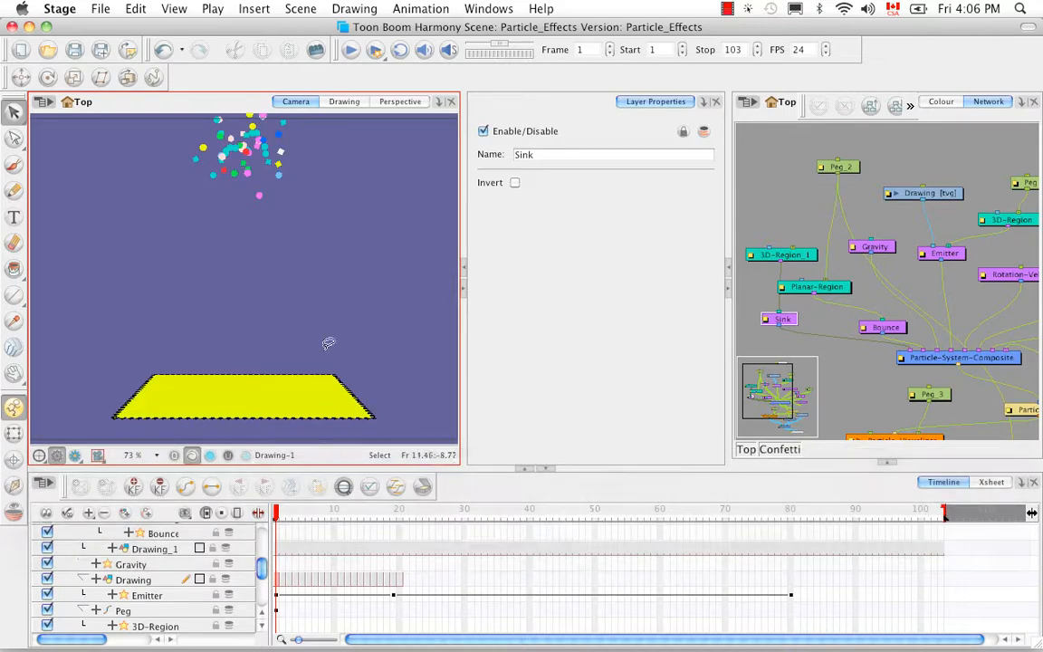
{"action": "left_click", "coordinate": [351, 53]}
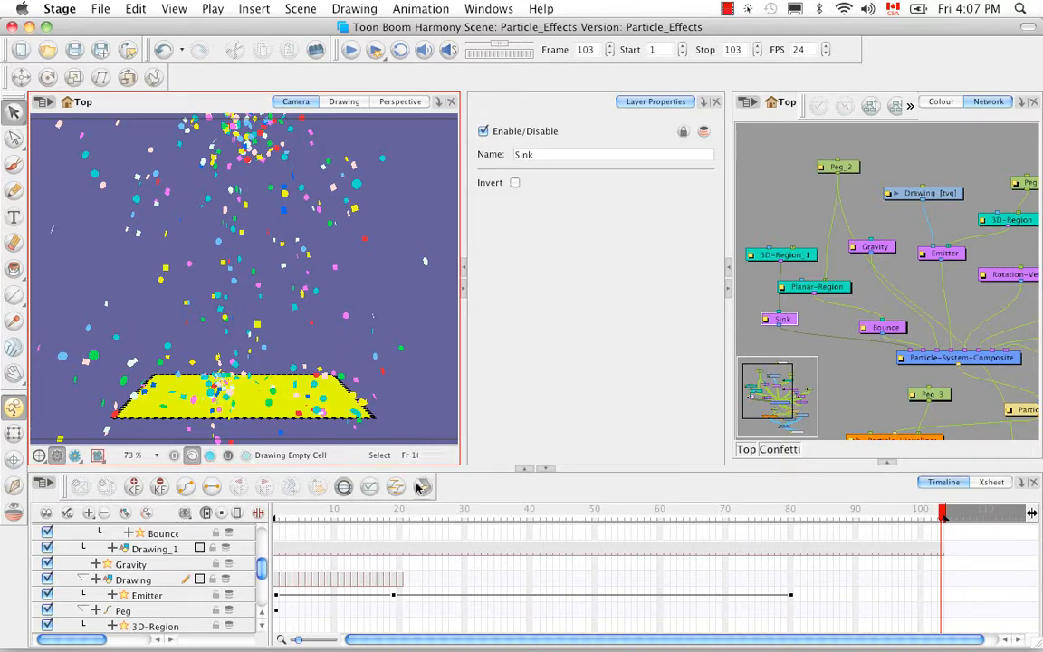
Move the playhead to frame 35 and set the playback stop frame to 35.
{"action": "left_click_drag", "start_coordinate": [287, 513], "coordinate": [497, 514]}
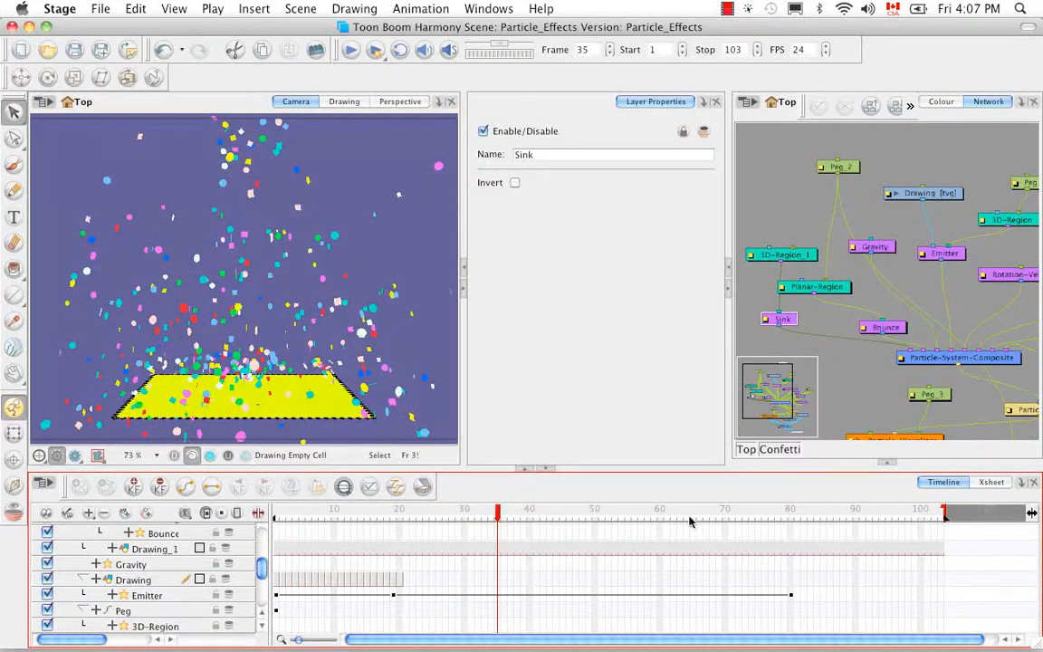
{"action": "mouse_move", "coordinate": [944, 522]}
{"action": "left_mouse_down"}
{"action": "mouse_move", "coordinate": [942, 512]}
{"action": "mouse_move", "coordinate": [500, 522]}
{"action": "mouse_move", "coordinate": [346, 504]}
{"action": "mouse_move", "coordinate": [251, 508]}
{"action": "mouse_move", "coordinate": [534, 507]}
{"action": "mouse_move", "coordinate": [289, 523]}
{"action": "mouse_move", "coordinate": [500, 505]}
{"action": "left_mouse_up"}
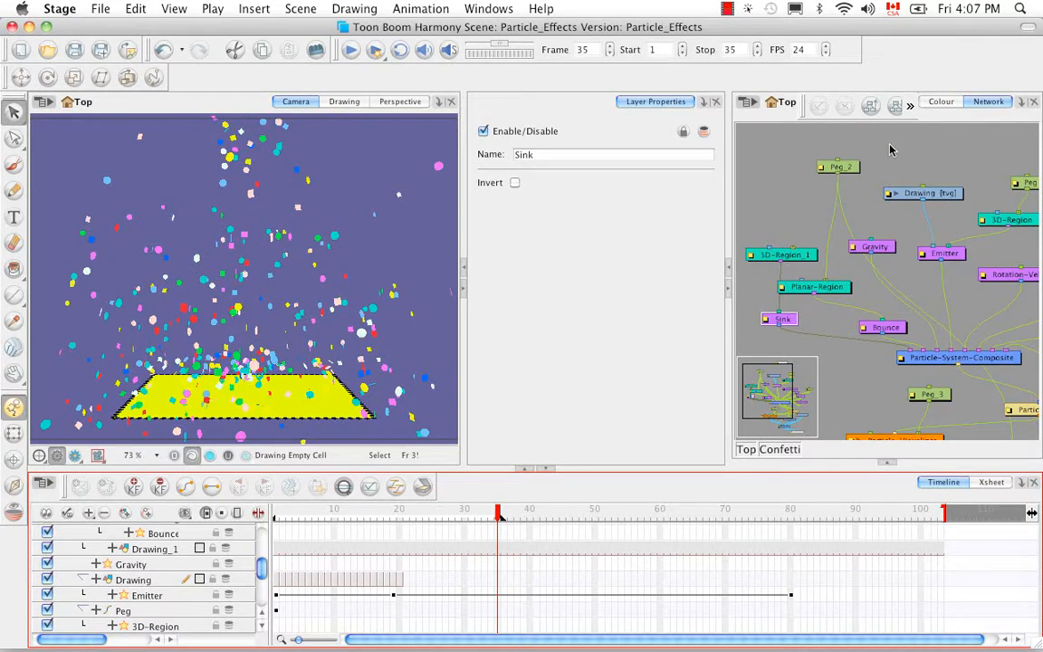
Return the network to the Top level and show the Particle-Examples presets in the Module Library.
{"action": "left_click", "coordinate": [745, 449]}
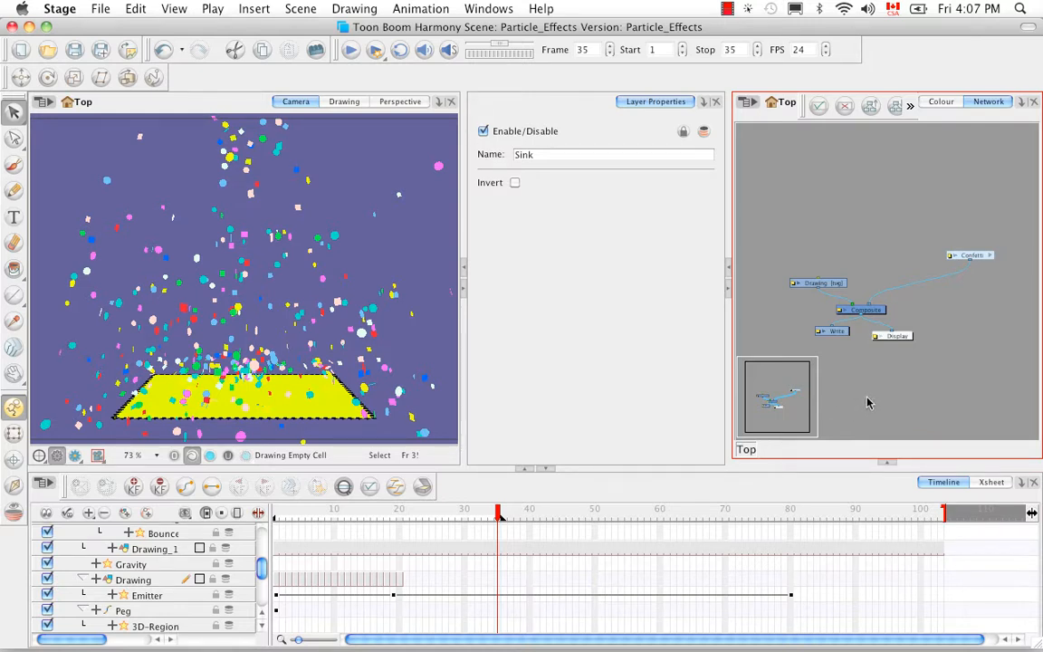
{"action": "left_click", "coordinate": [889, 463]}
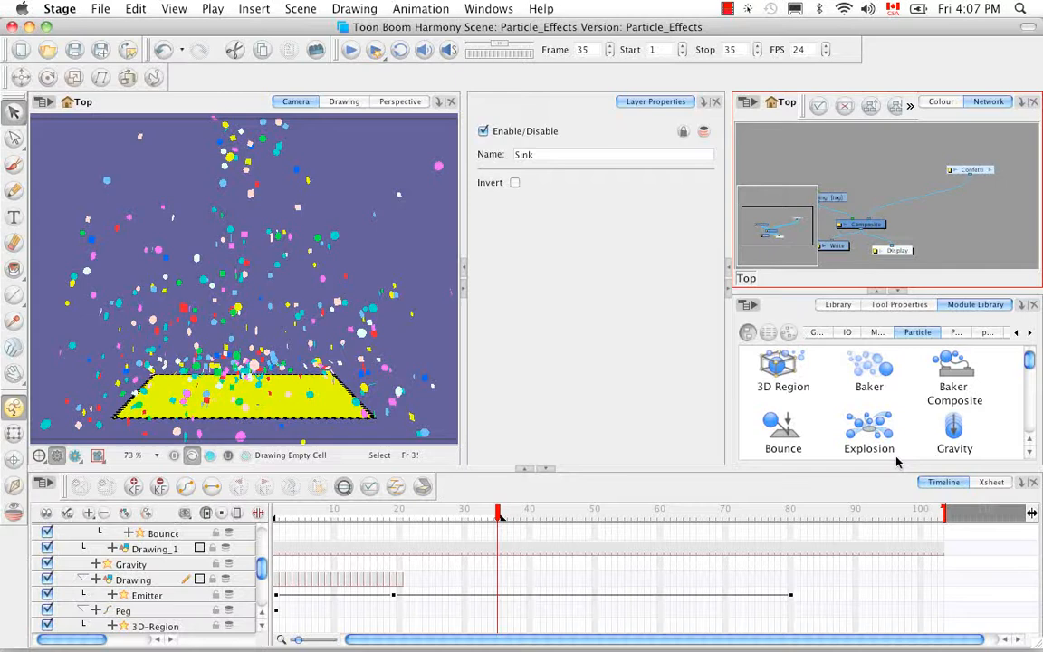
{"action": "left_click", "coordinate": [963, 334]}
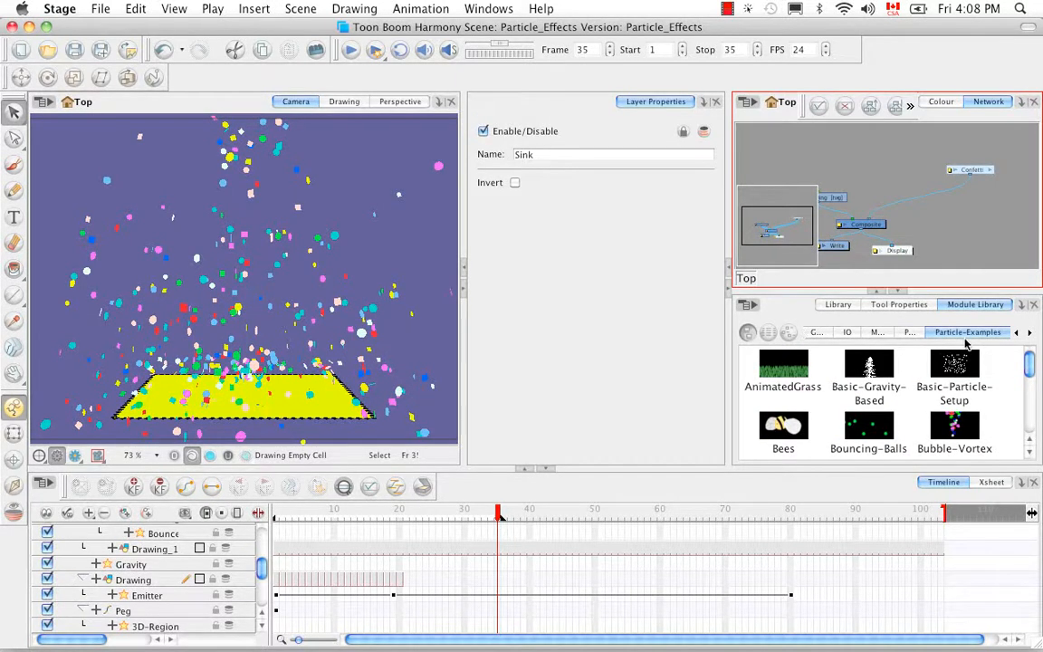
Insert the Fire preset from the Weather particle effects into the scene.
{"action": "left_click", "coordinate": [256, 11]}
{"action": "mouse_move", "coordinate": [303, 129]}
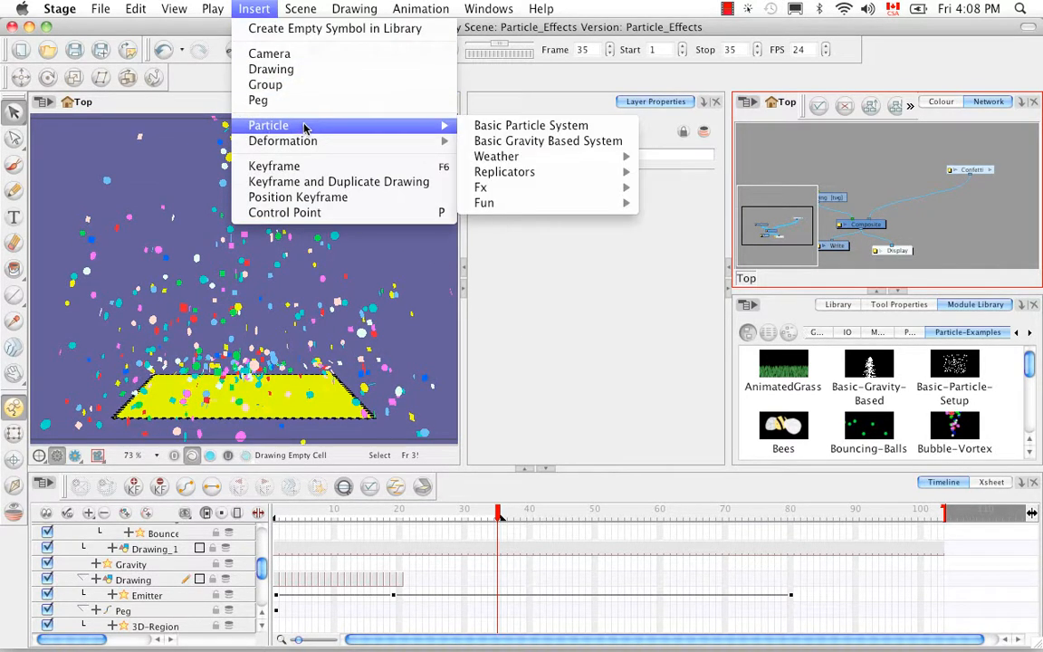
{"action": "mouse_move", "coordinate": [512, 156]}
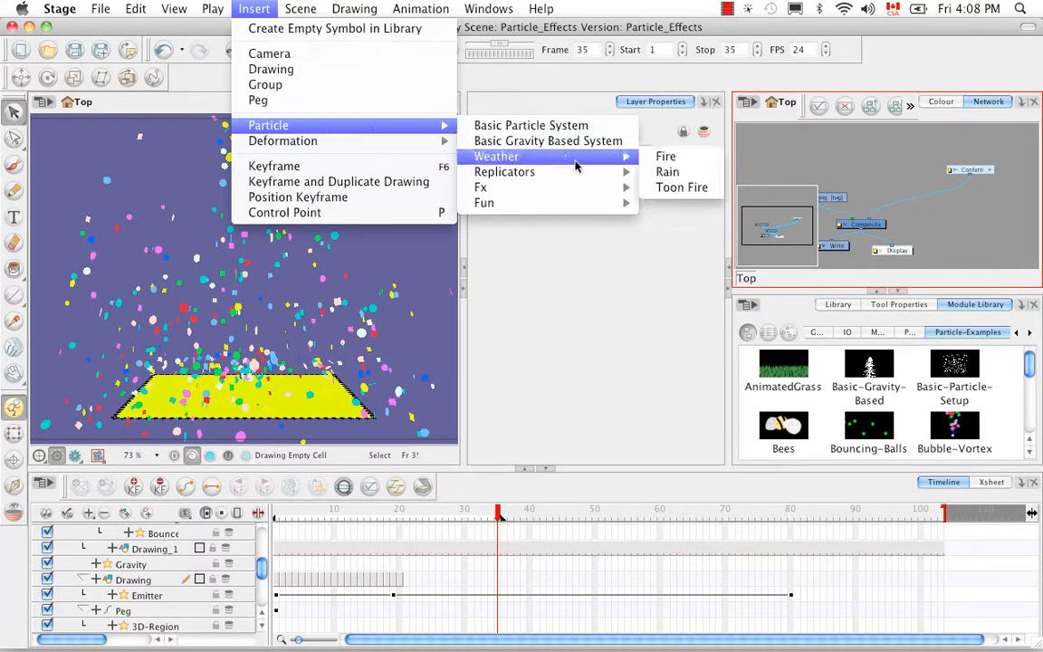
{"action": "left_click", "coordinate": [682, 160]}
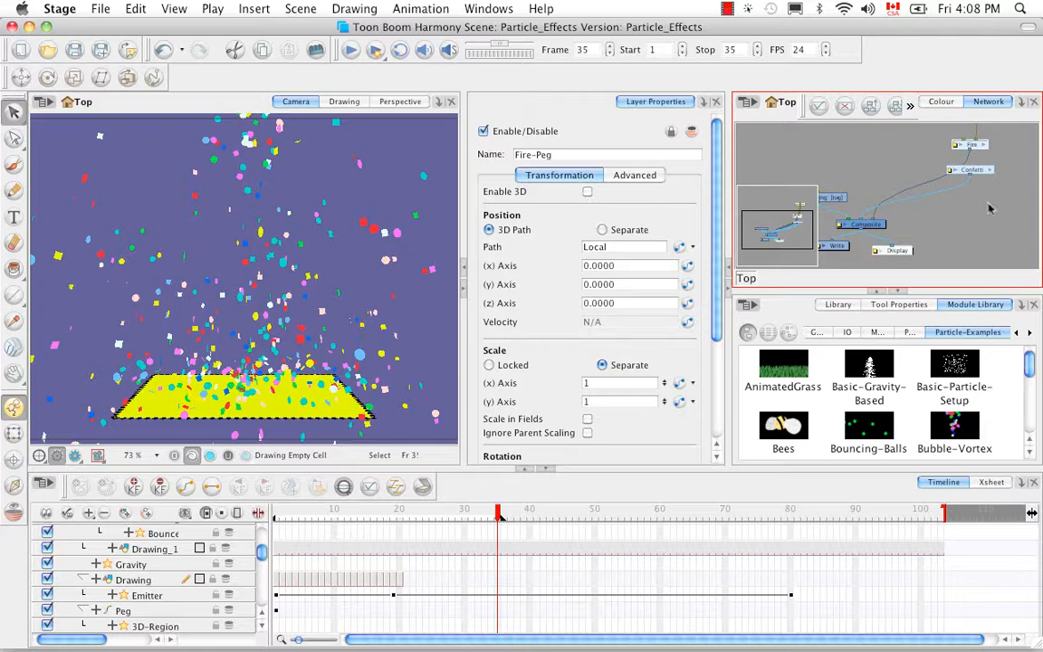
Move the Confetti group away from the Fire group in the network and disable Confetti.
{"action": "key", "text": "space"}
{"action": "left_click_drag", "start_coordinate": [994, 196], "coordinate": [880, 174]}
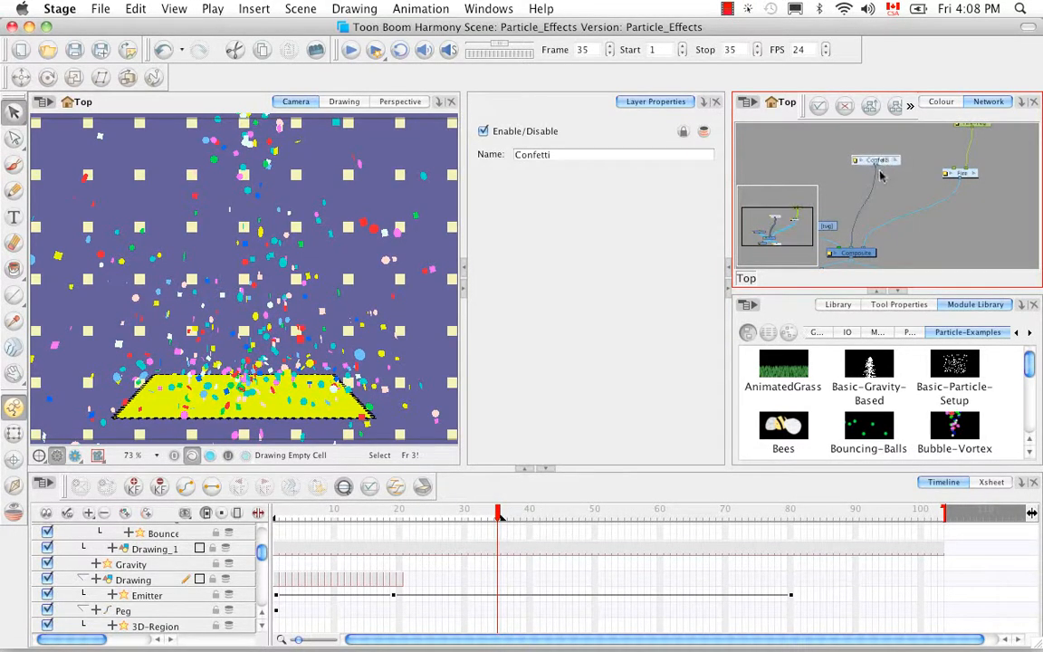
{"action": "key", "text": "d"}
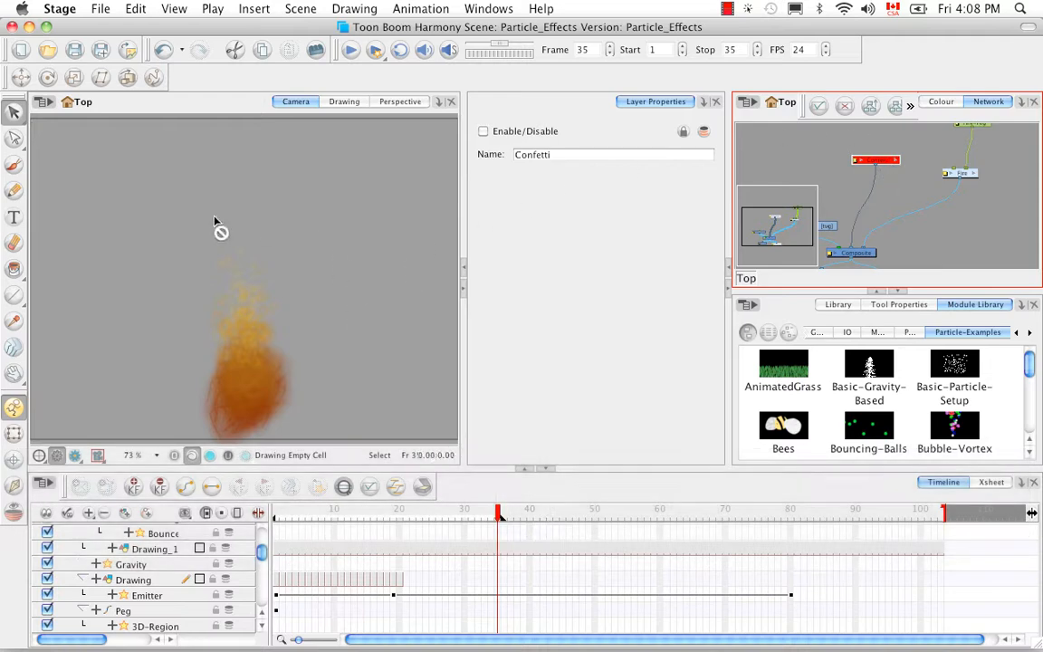
Check the fire at frame 30 and as a render at frame 42, returning to frame 1 in the OpenGL view.
{"action": "left_click_drag", "start_coordinate": [499, 519], "coordinate": [466, 517]}
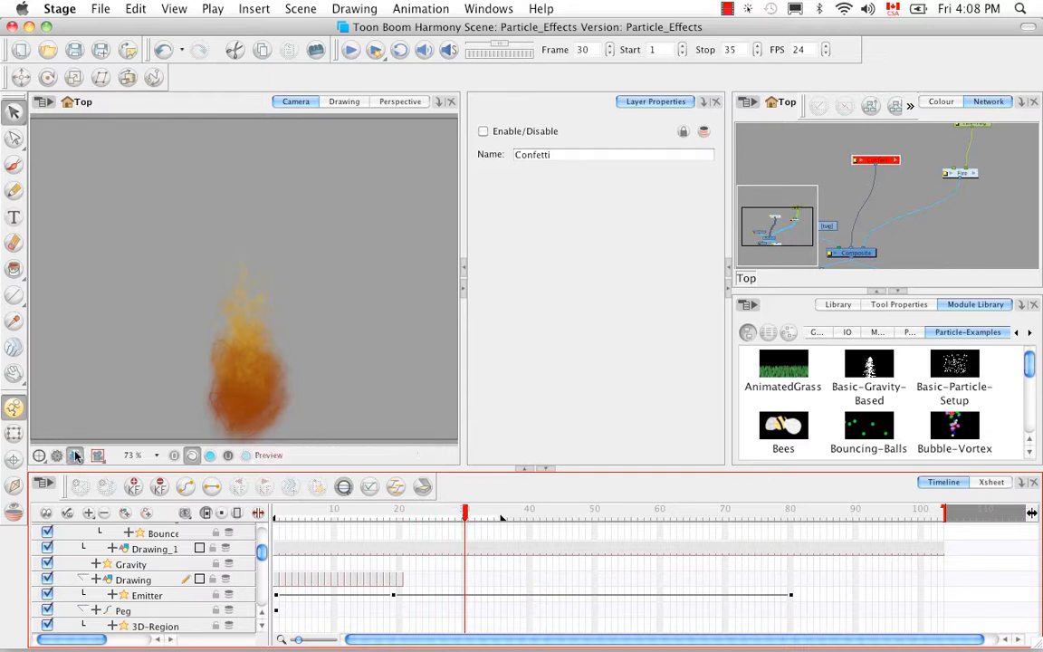
{"action": "left_click", "coordinate": [76, 455]}
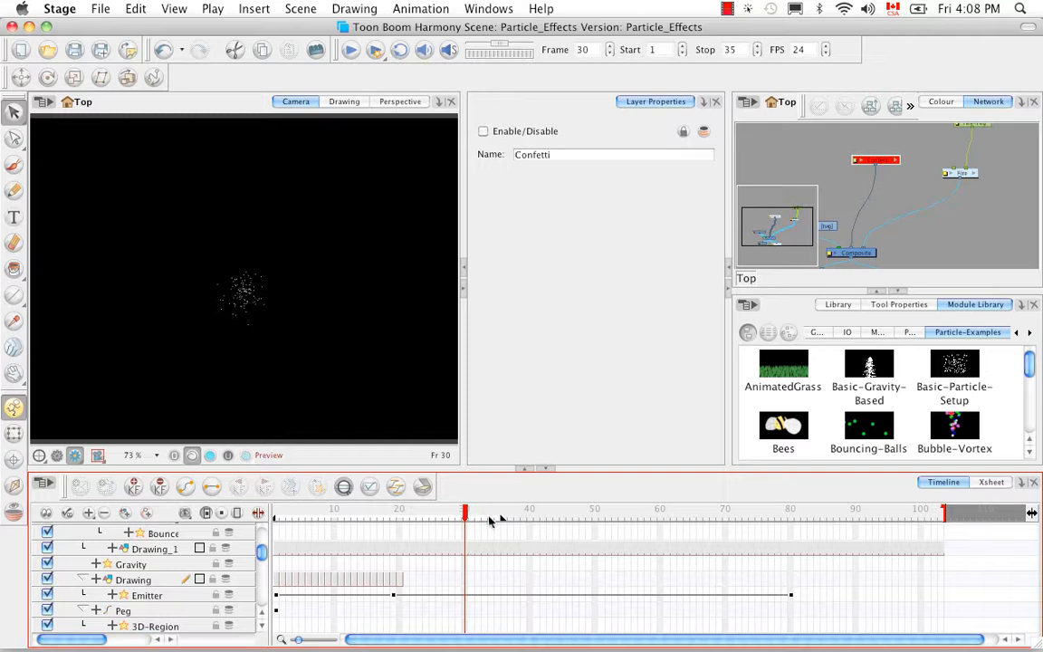
{"action": "left_click", "coordinate": [543, 514]}
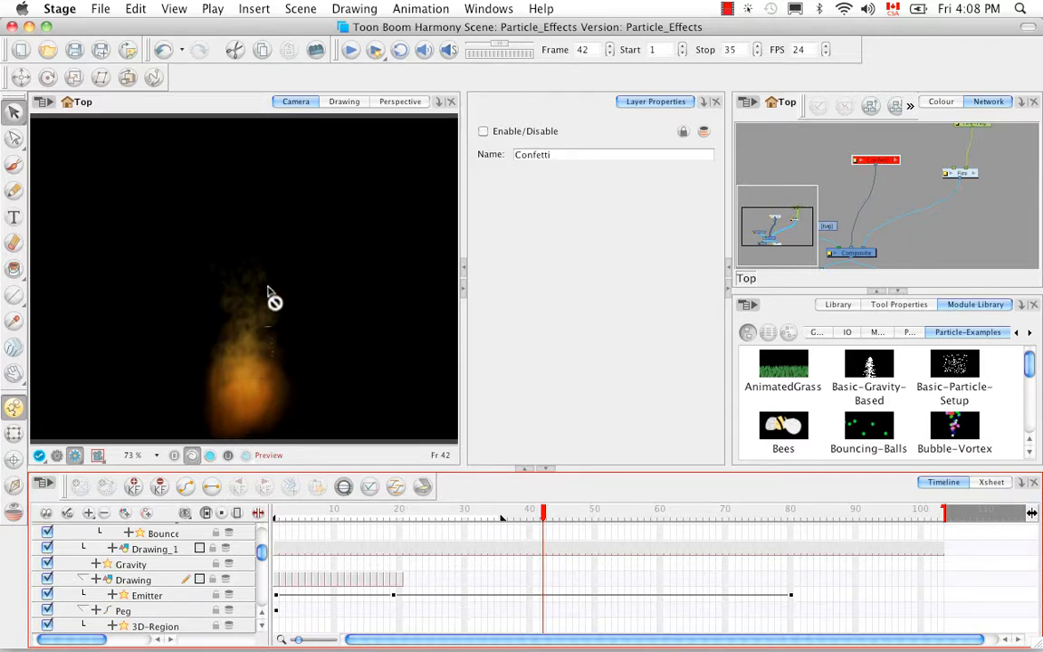
{"action": "left_click", "coordinate": [40, 456]}
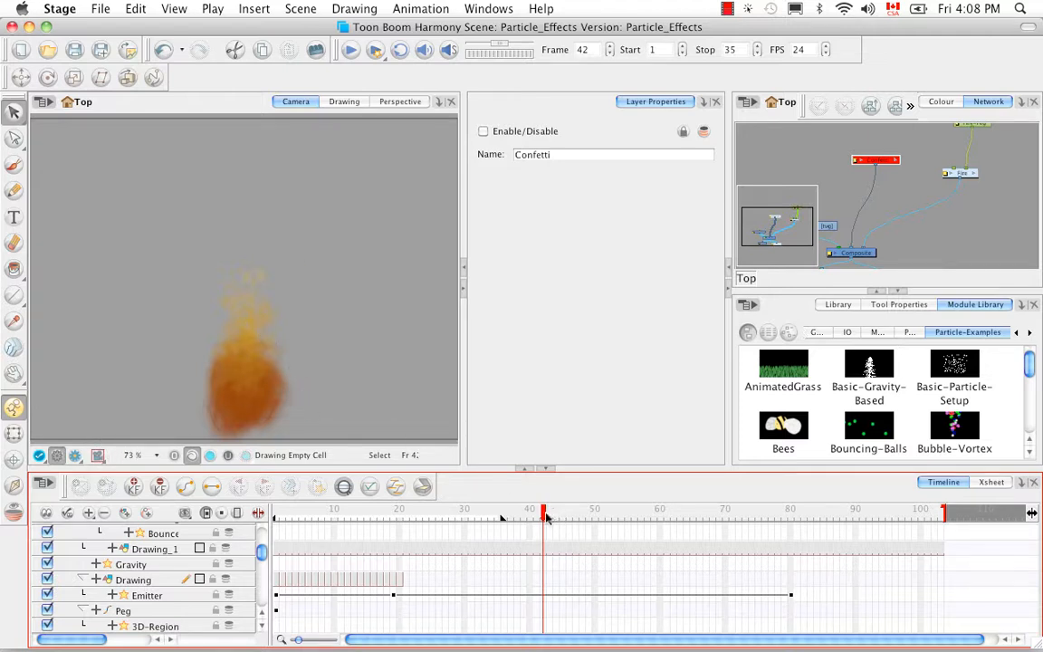
{"action": "left_click_drag", "start_coordinate": [543, 512], "coordinate": [279, 509]}
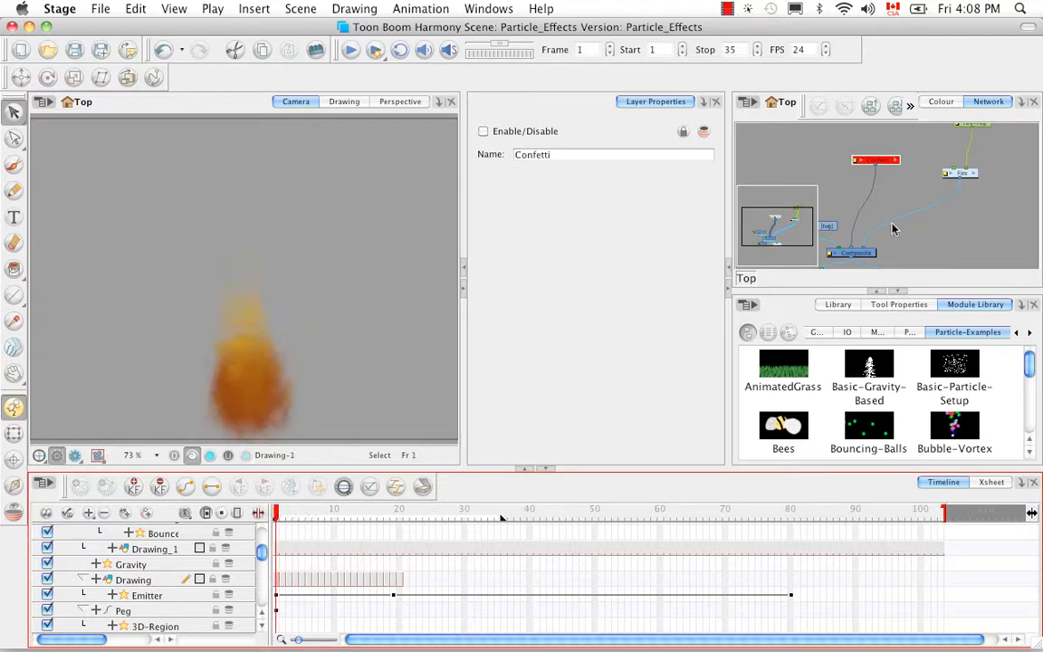
Enter the Fire group and enlarge the Network view by collapsing the Module Library area.
{"action": "key", "text": "space"}
{"action": "left_click_drag", "start_coordinate": [999, 183], "coordinate": [972, 212]}
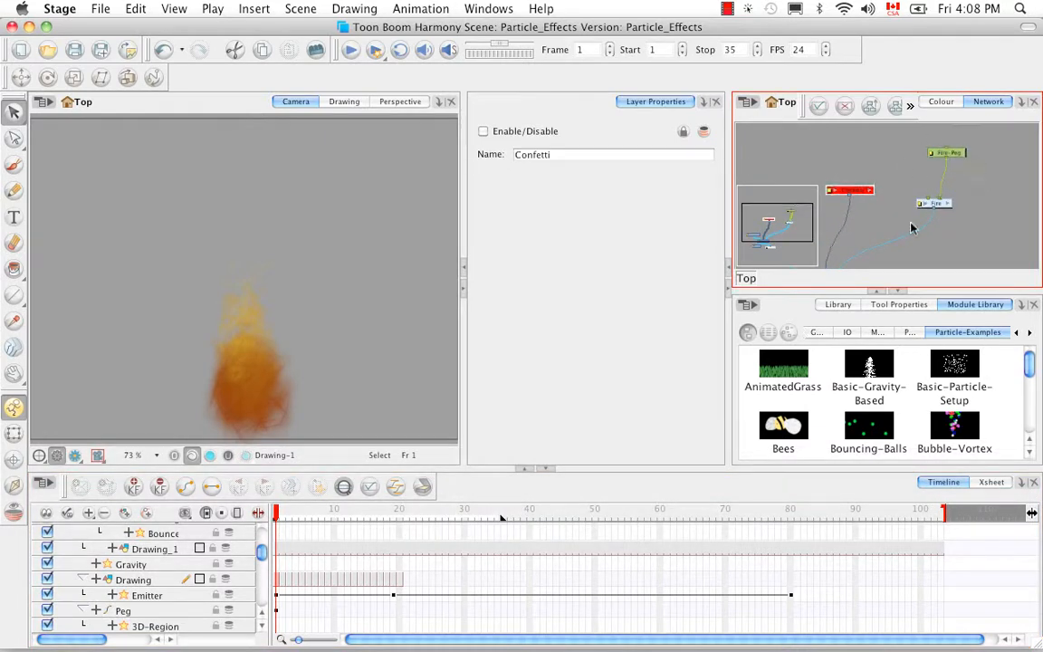
{"action": "double_click", "coordinate": [948, 204]}
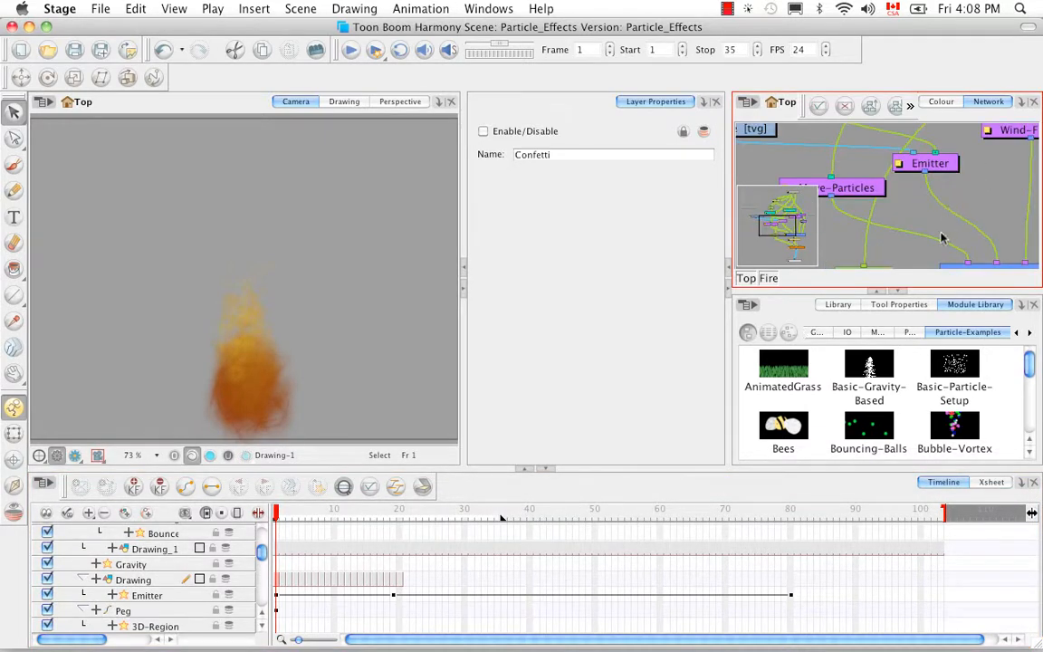
{"action": "left_click", "coordinate": [900, 291]}
{"action": "left_click_drag", "start_coordinate": [975, 266], "coordinate": [893, 304]}
{"action": "left_click", "coordinate": [987, 279]}
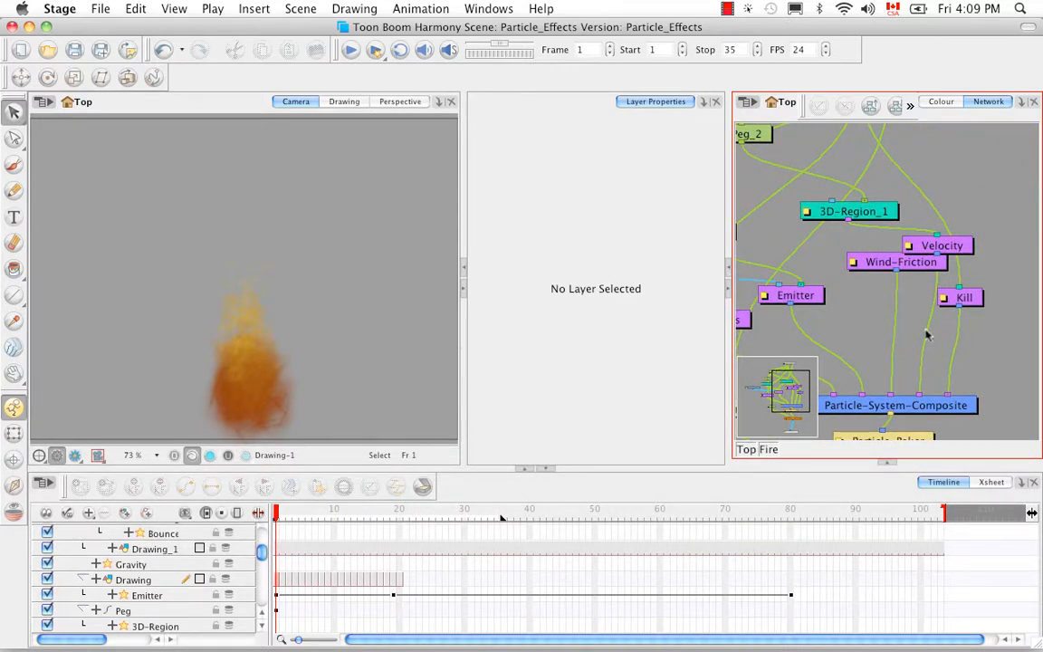
Spread out the overlapping modules in the Fire group by moving Velocity and Kill away from Wind-Friction.
{"action": "left_click_drag", "start_coordinate": [927, 335], "coordinate": [946, 285]}
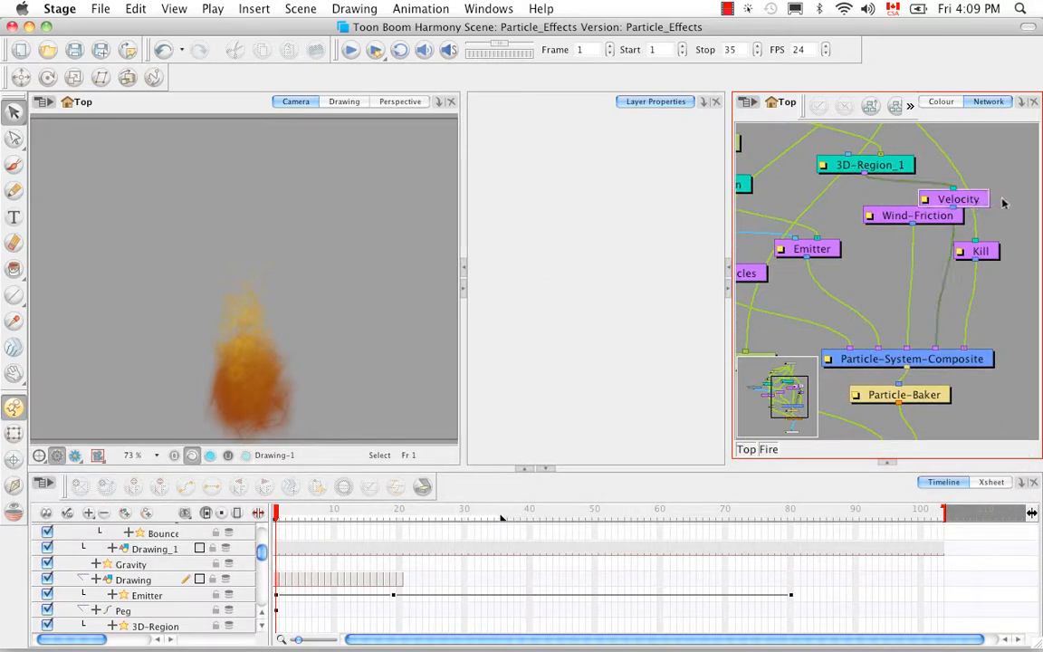
{"action": "left_click_drag", "start_coordinate": [974, 201], "coordinate": [1022, 200]}
{"action": "left_click_drag", "start_coordinate": [989, 255], "coordinate": [973, 339]}
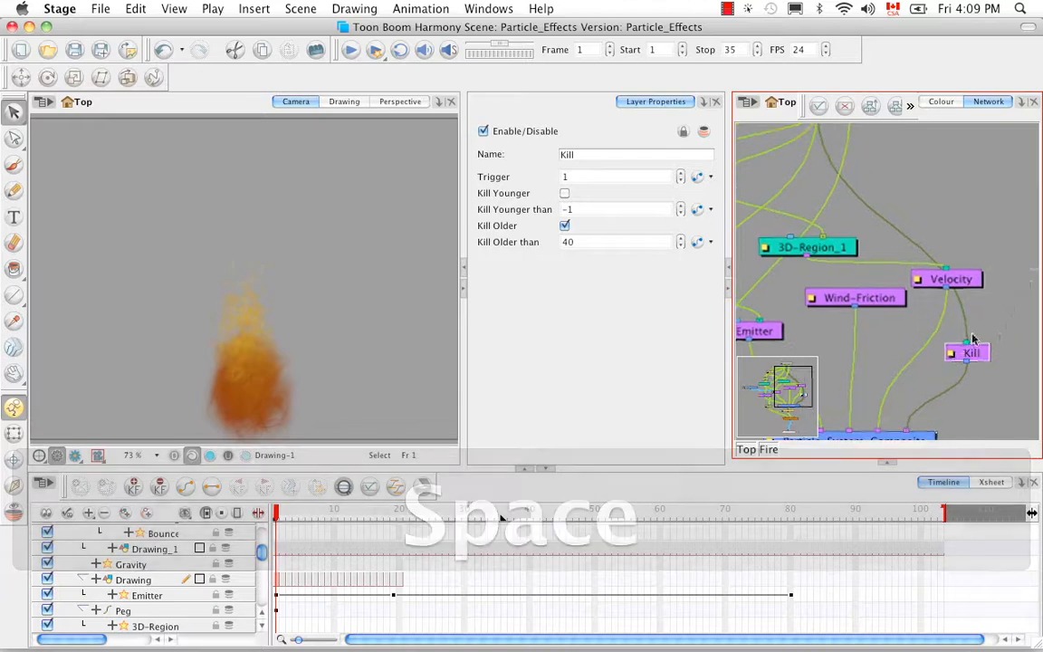
Select the Wind-Friction module in the Fire group to examine its friction and speed properties.
{"action": "key", "text": "1"}
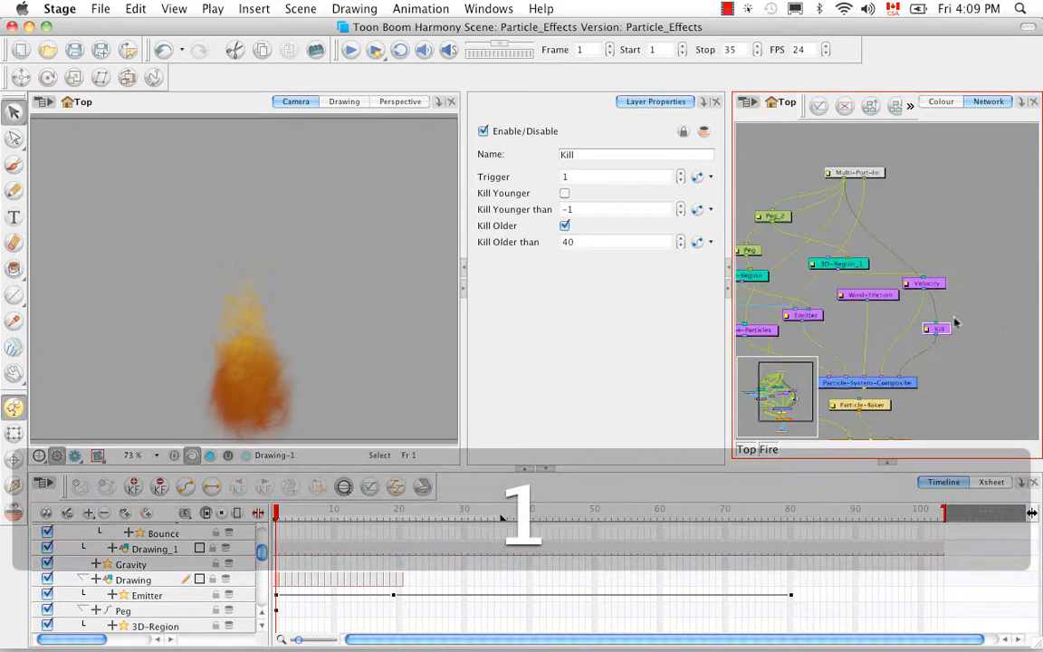
{"action": "key", "text": "space"}
{"action": "left_click_drag", "start_coordinate": [945, 372], "coordinate": [995, 327]}
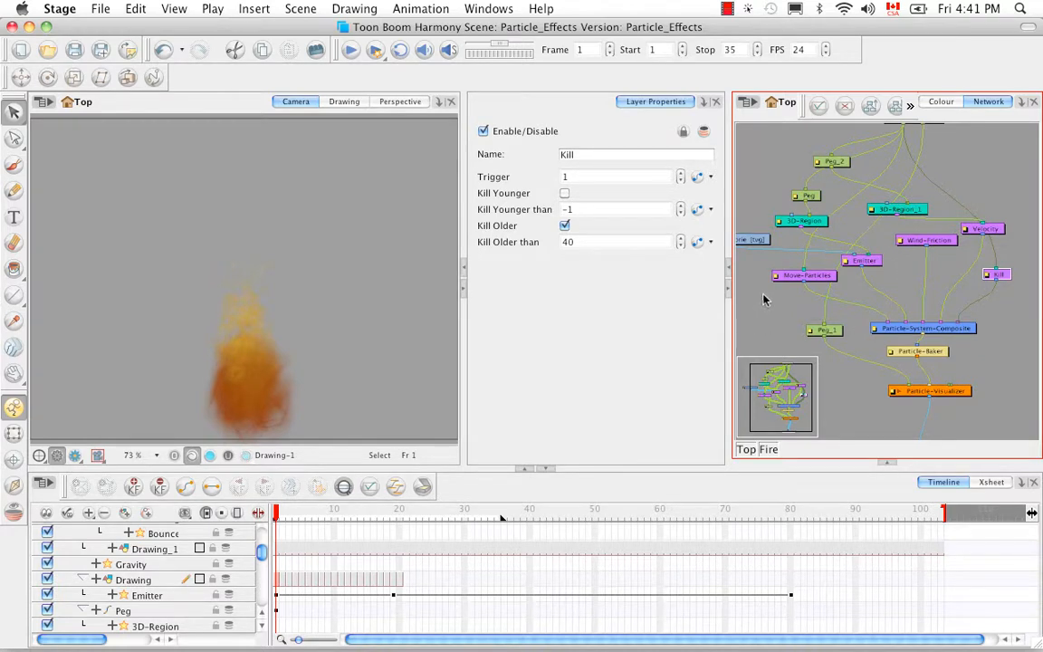
{"action": "left_click", "coordinate": [942, 242]}
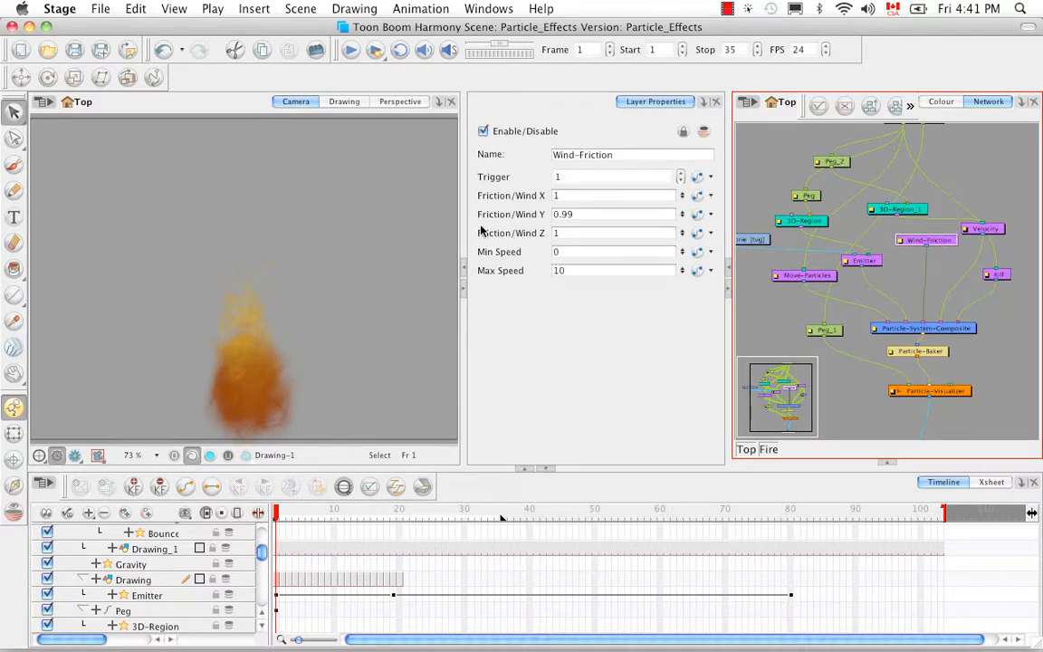